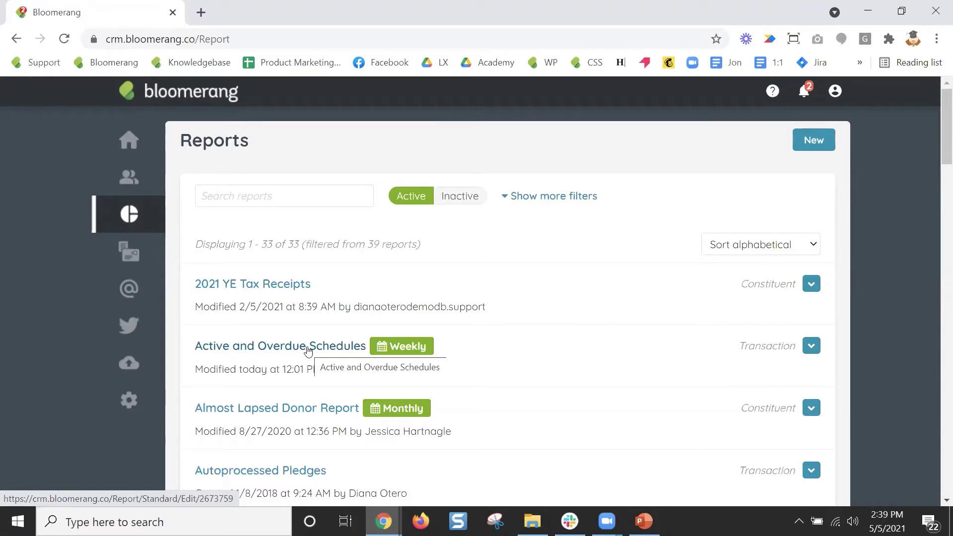
Open the Active and Overdue Schedules report and inspect its Type filter options without changing anything.
{"action": "left_click", "coordinate": [308, 348]}
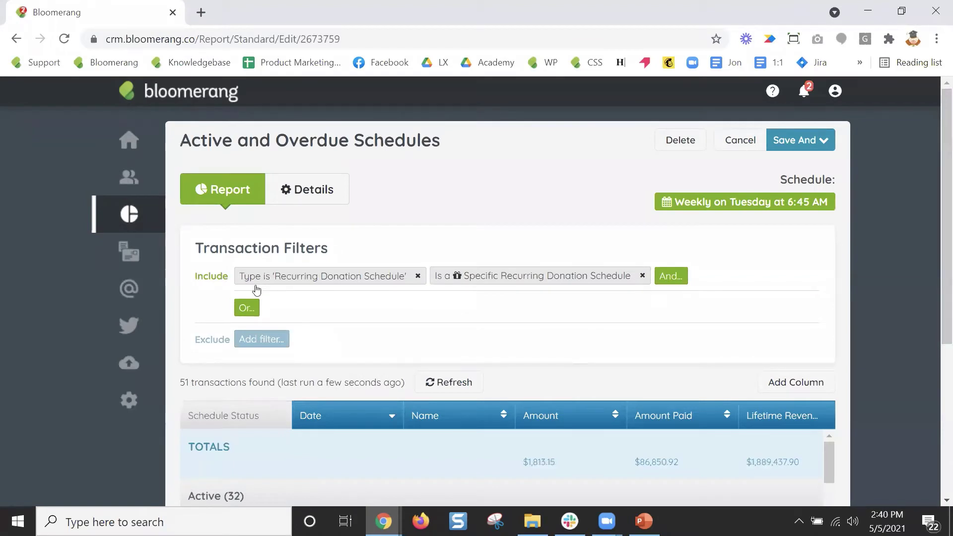
{"action": "left_click", "coordinate": [298, 278]}
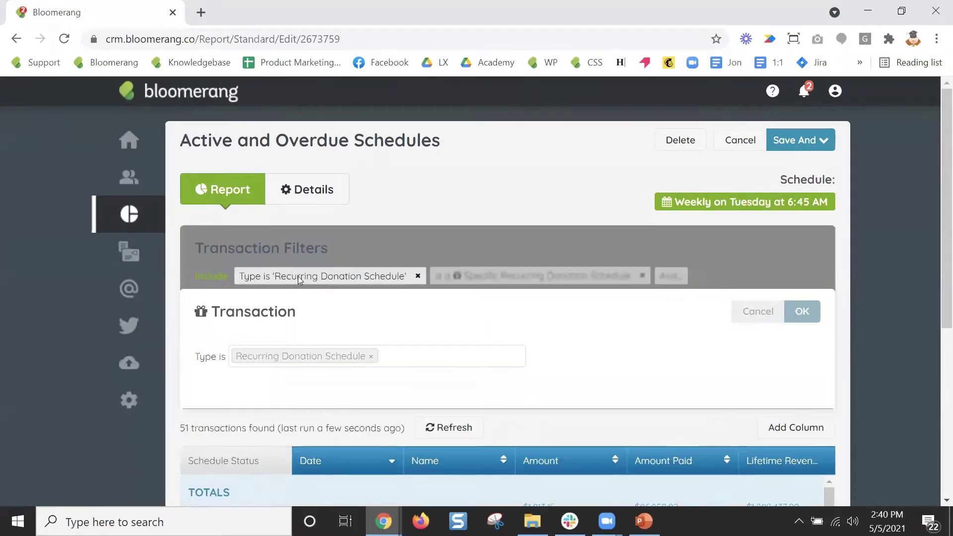
{"action": "left_click", "coordinate": [439, 356]}
{"action": "type", "text": "re"}
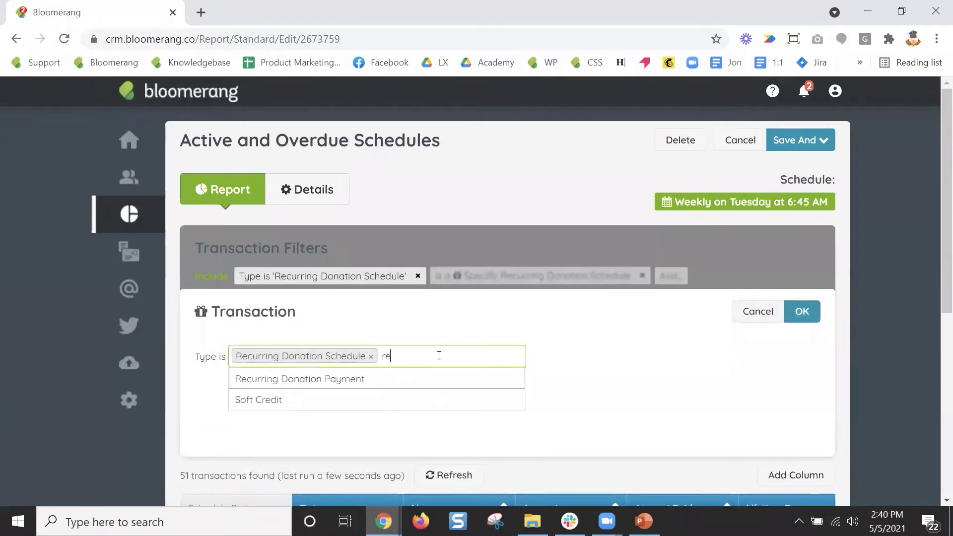
{"action": "type", "text": "curring"}
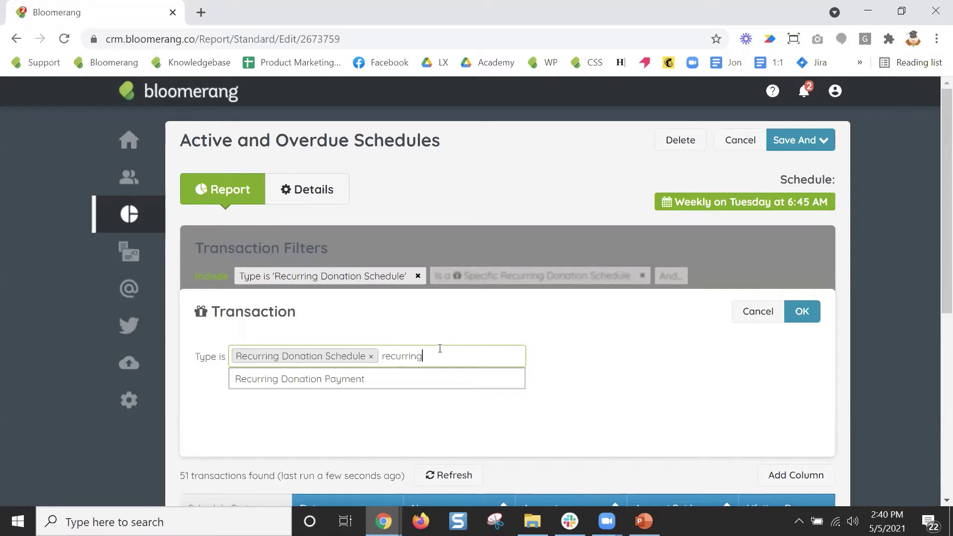
{"action": "key", "text": "BackSpace"}
{"action": "key", "text": "BackSpace"}
{"action": "key", "text": "BackSpace"}
{"action": "key", "text": "BackSpace"}
{"action": "key", "text": "BackSpace"}
{"action": "key", "text": "BackSpace"}
{"action": "key", "text": "BackSpace"}
{"action": "key", "text": "BackSpace"}
{"action": "key", "text": "BackSpace"}
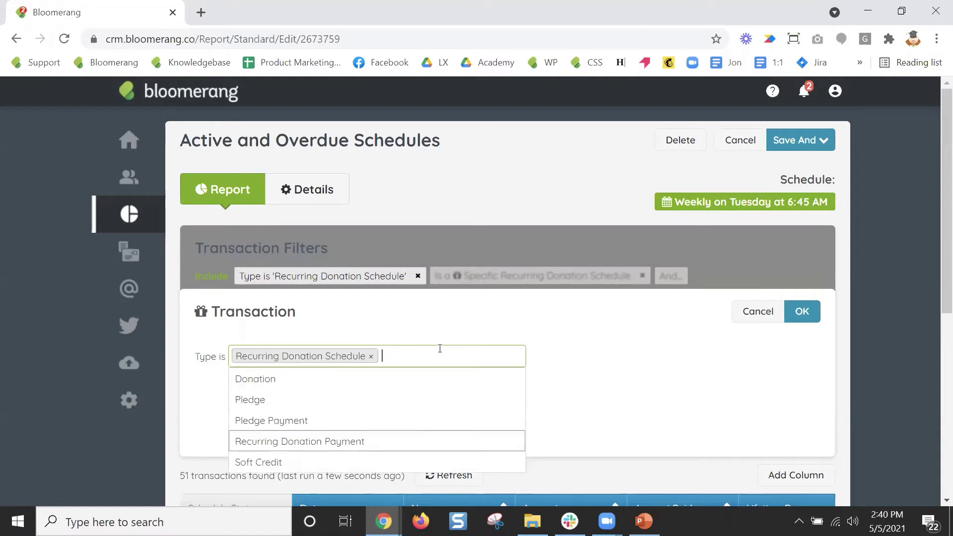
{"action": "left_click", "coordinate": [752, 307]}
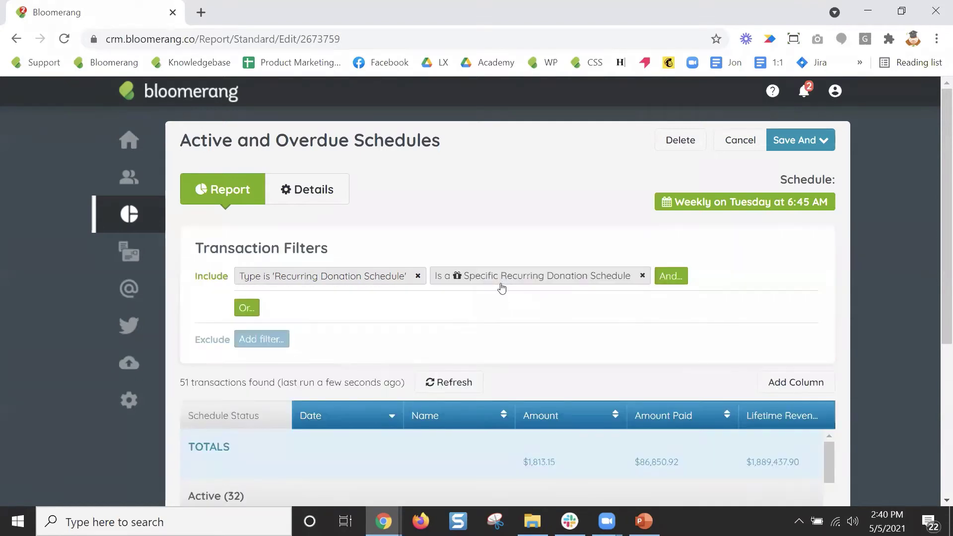
{"action": "left_click", "coordinate": [502, 279]}
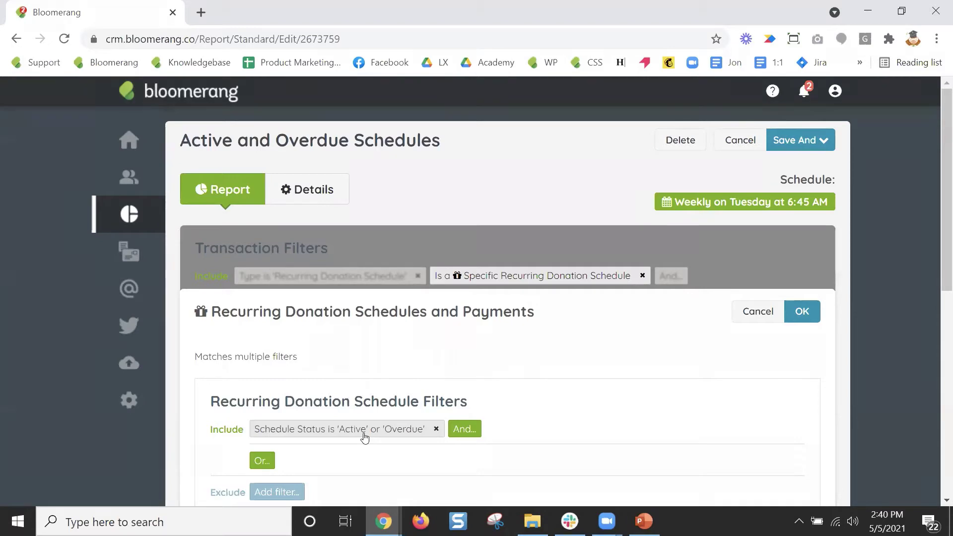
{"action": "left_click", "coordinate": [758, 319]}
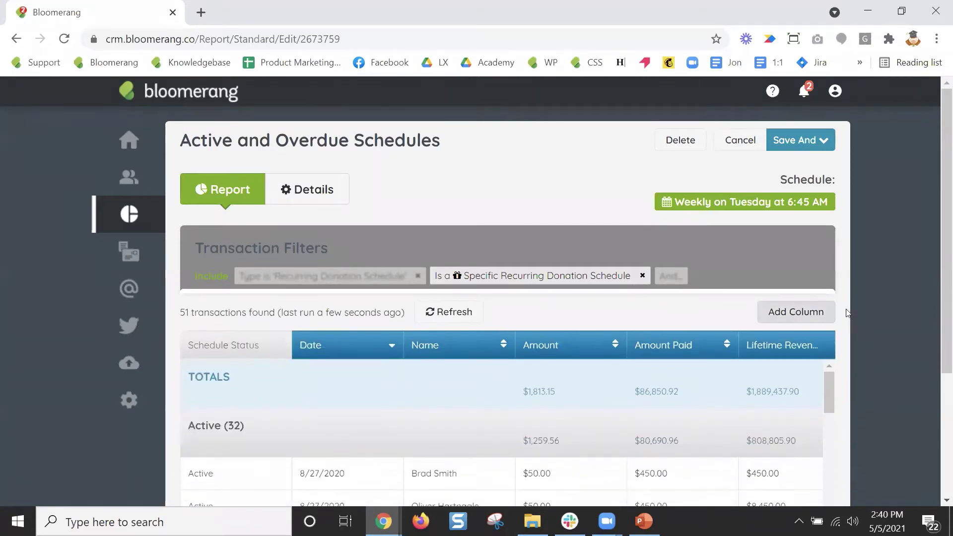
{"action": "scroll", "coordinate": [871, 304], "scroll_direction": "down", "scroll_amount": 5}
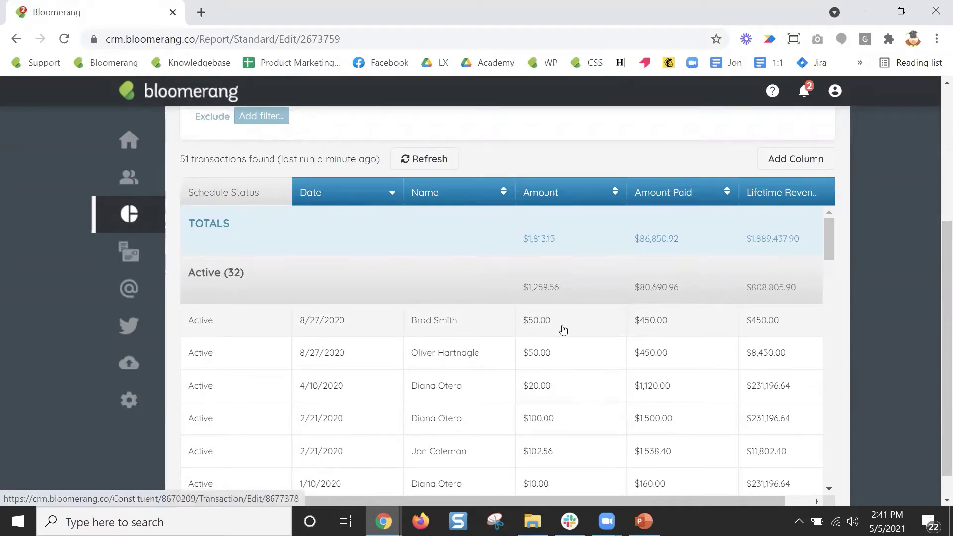
{"action": "left_click", "coordinate": [796, 159]}
Add the Frequency field from Recurring Donation Schedules and Payments as a new report column.
{"action": "left_click", "coordinate": [365, 278]}
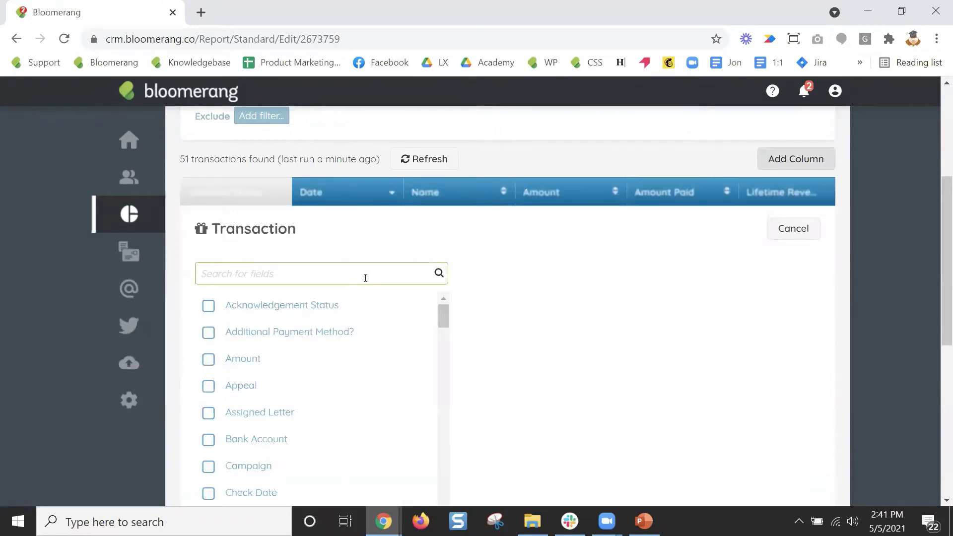
{"action": "type", "text": "rece"}
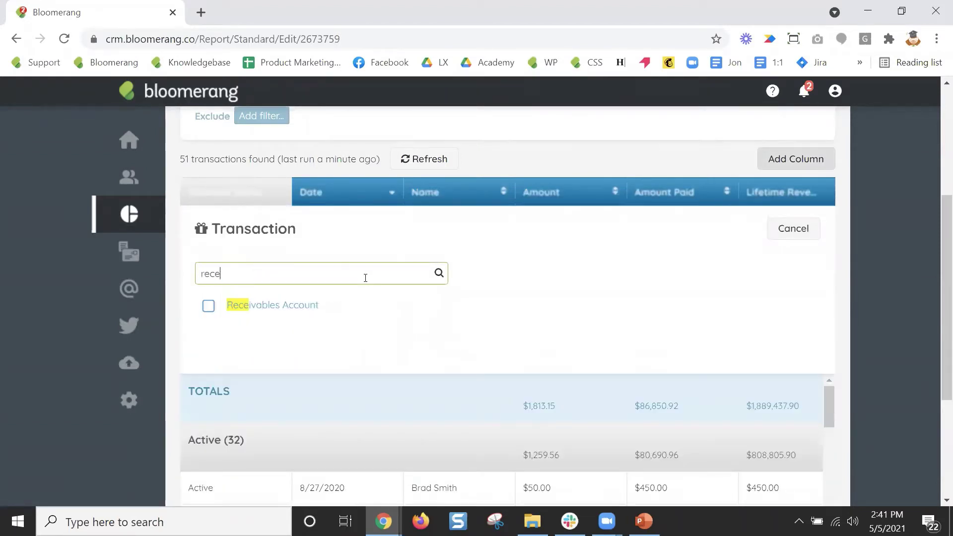
{"action": "key", "text": "BackSpace"}
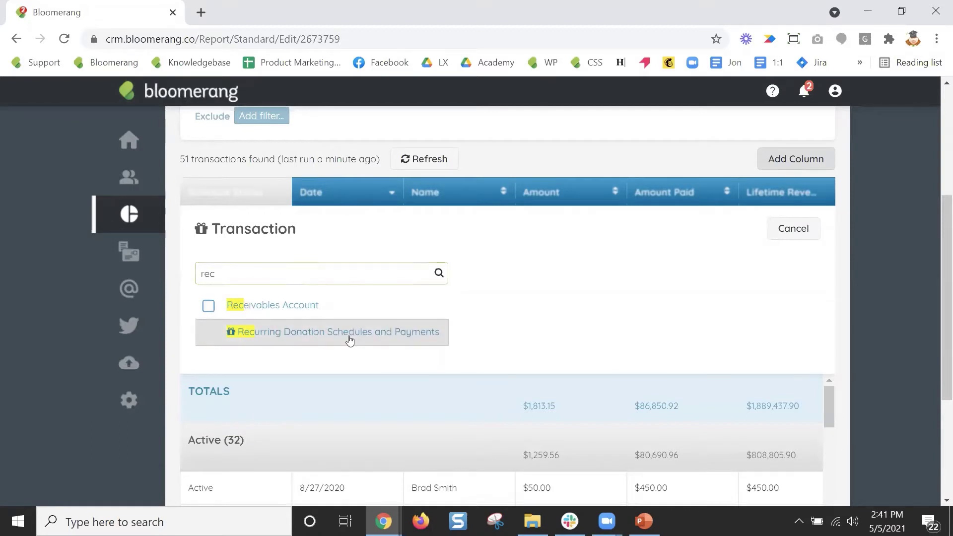
{"action": "left_click", "coordinate": [349, 334]}
{"action": "type", "text": "fre"}
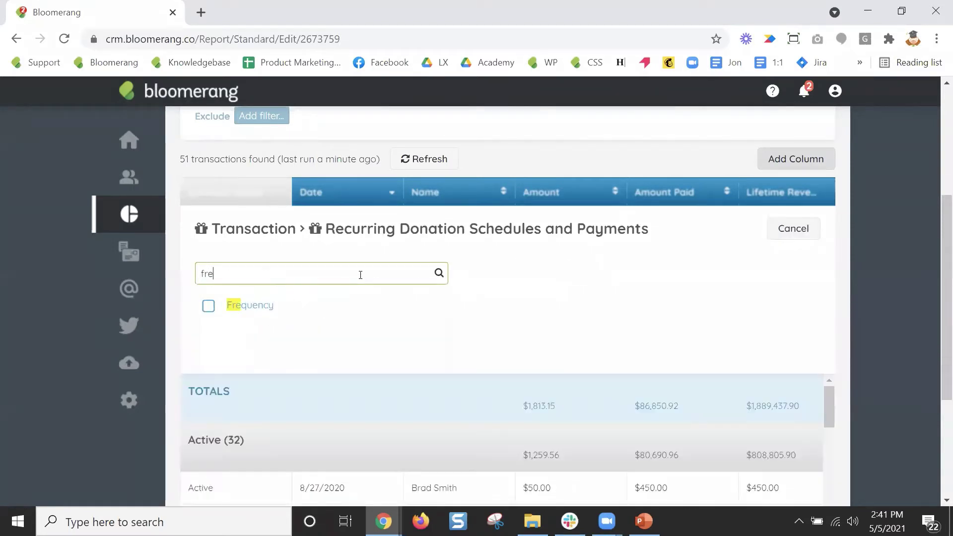
{"action": "left_click", "coordinate": [268, 306]}
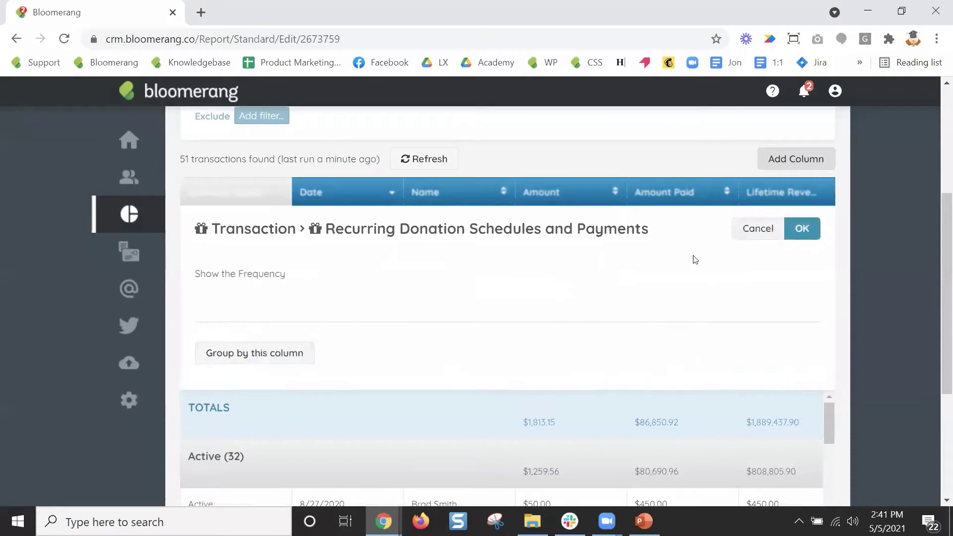
{"action": "left_click", "coordinate": [801, 235]}
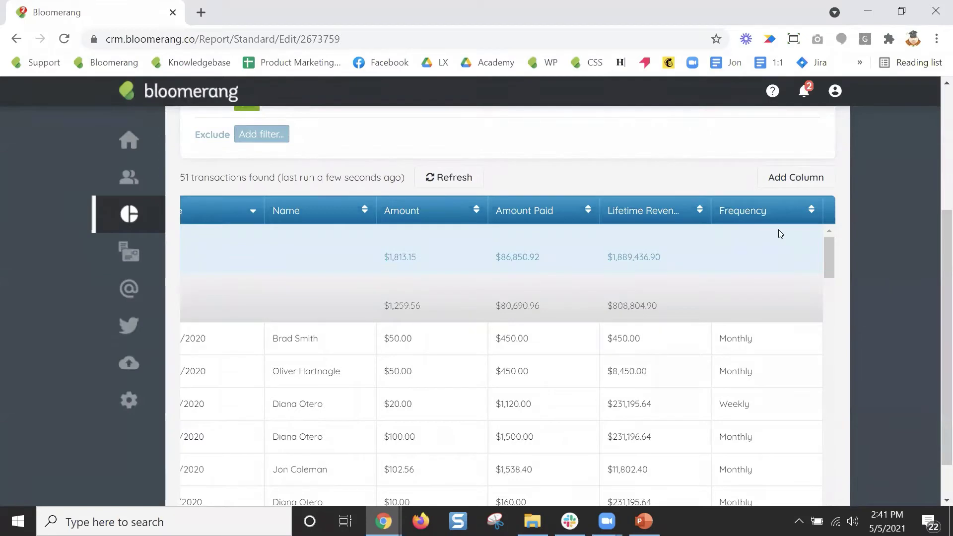
Place the Frequency column between Amount and Amount Paid, then review the table's weekly schedule values.
{"action": "left_click_drag", "start_coordinate": [747, 213], "coordinate": [509, 216]}
{"action": "scroll", "coordinate": [866, 300], "scroll_direction": "down", "scroll_amount": 4}
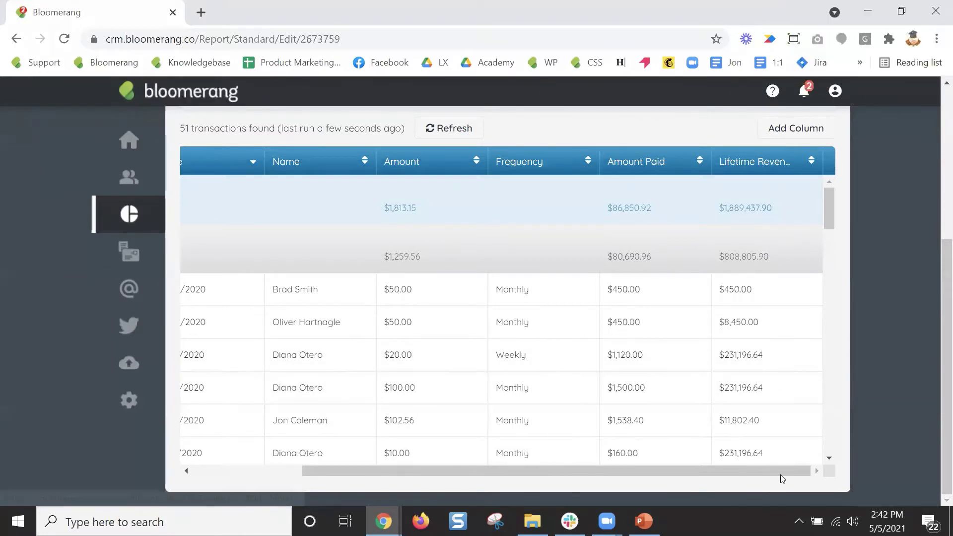
{"action": "scroll", "coordinate": [699, 471], "scroll_direction": "left", "scroll_amount": 3}
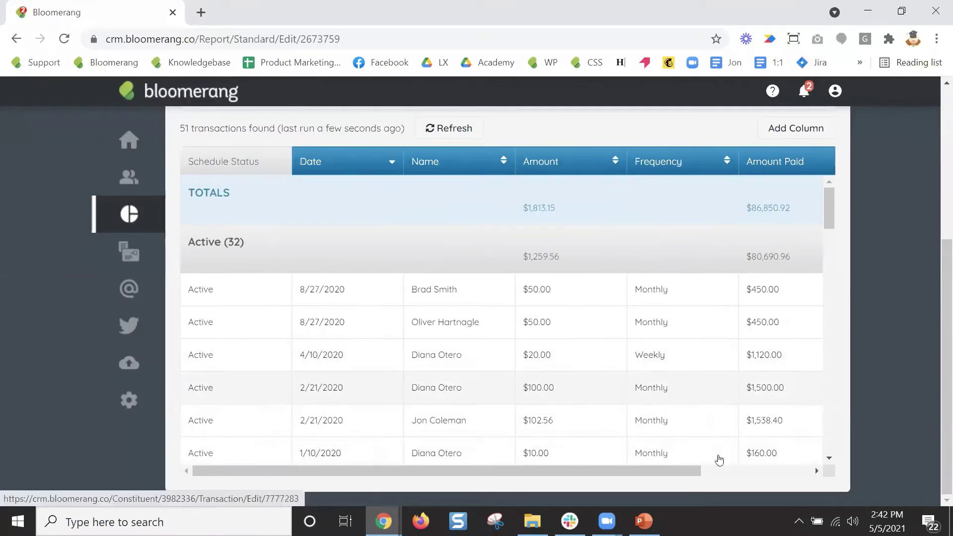
{"action": "left_click_drag", "start_coordinate": [689, 481], "coordinate": [805, 481]}
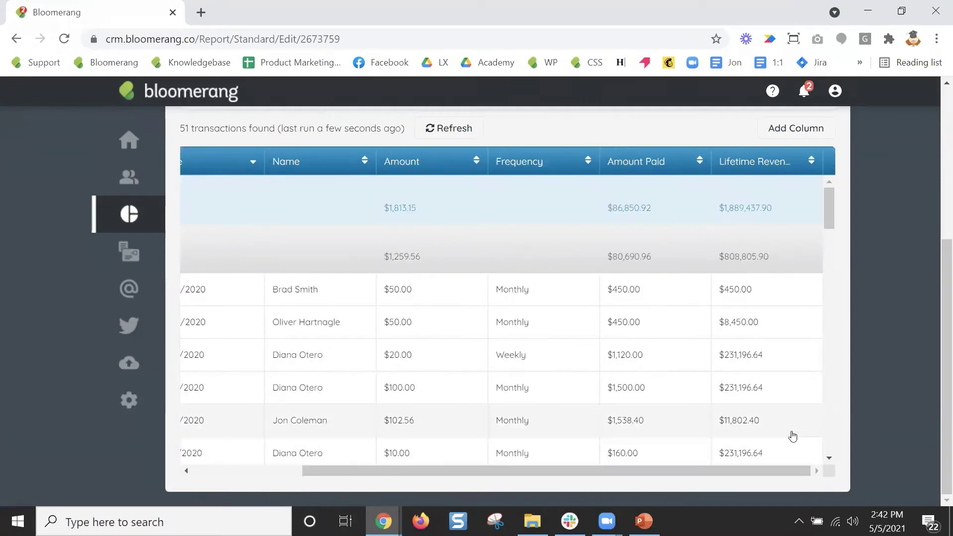
{"action": "scroll", "coordinate": [793, 435], "scroll_direction": "up", "scroll_amount": 3}
{"action": "scroll", "coordinate": [793, 436], "scroll_direction": "up", "scroll_amount": 2}
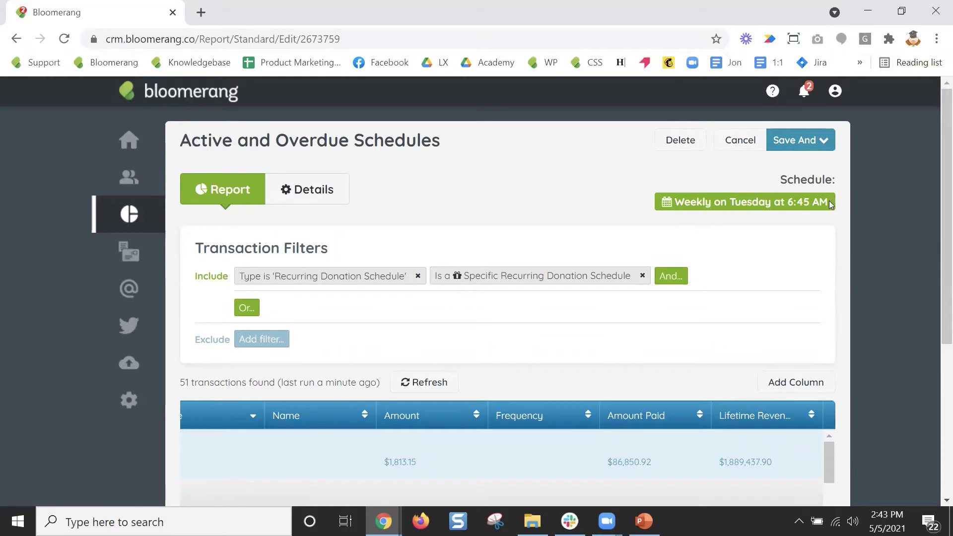
{"action": "left_click_drag", "start_coordinate": [828, 202], "coordinate": [676, 201]}
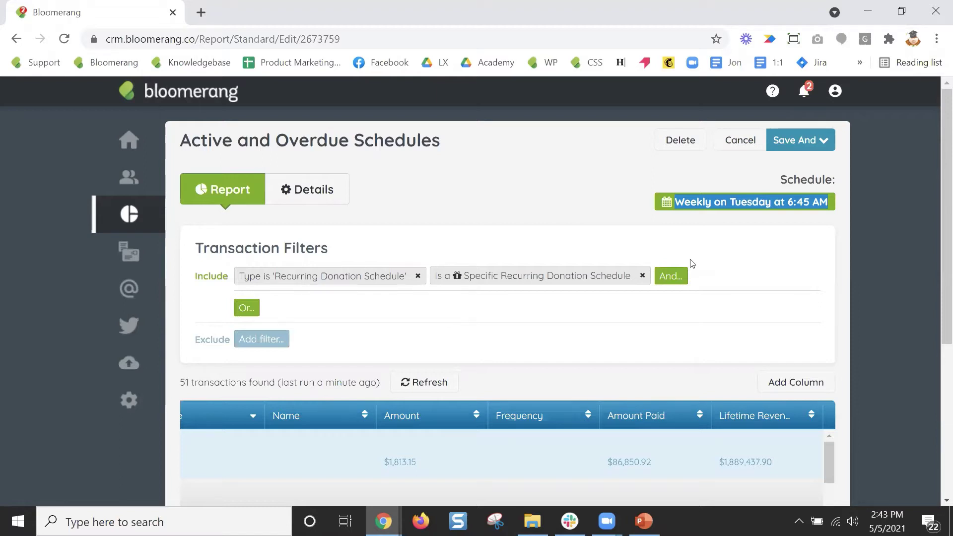
{"action": "left_click", "coordinate": [644, 521]}
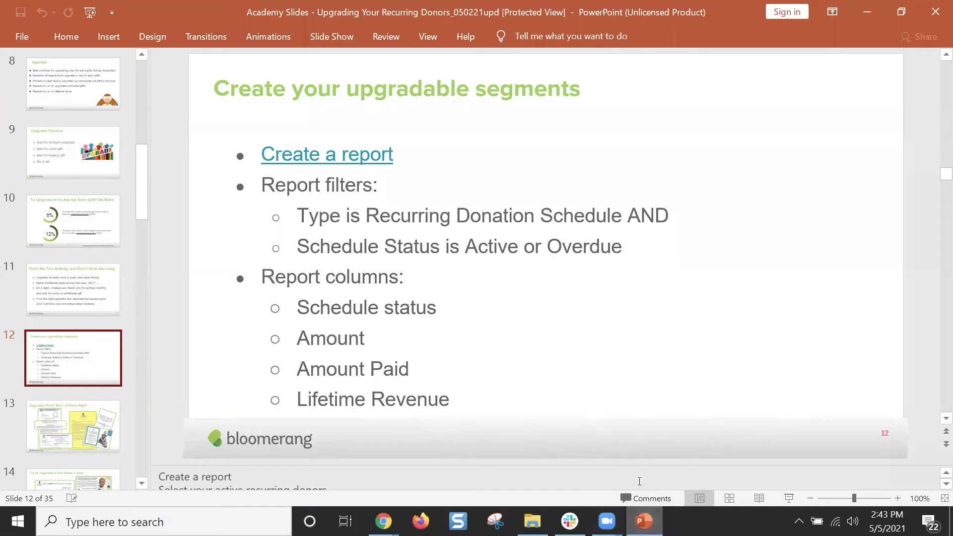
Exit the slideshow and select slide 12, 'Create your upgradable segments', in the slide pane.
{"action": "scroll", "coordinate": [663, 447], "scroll_direction": "up", "scroll_amount": 1}
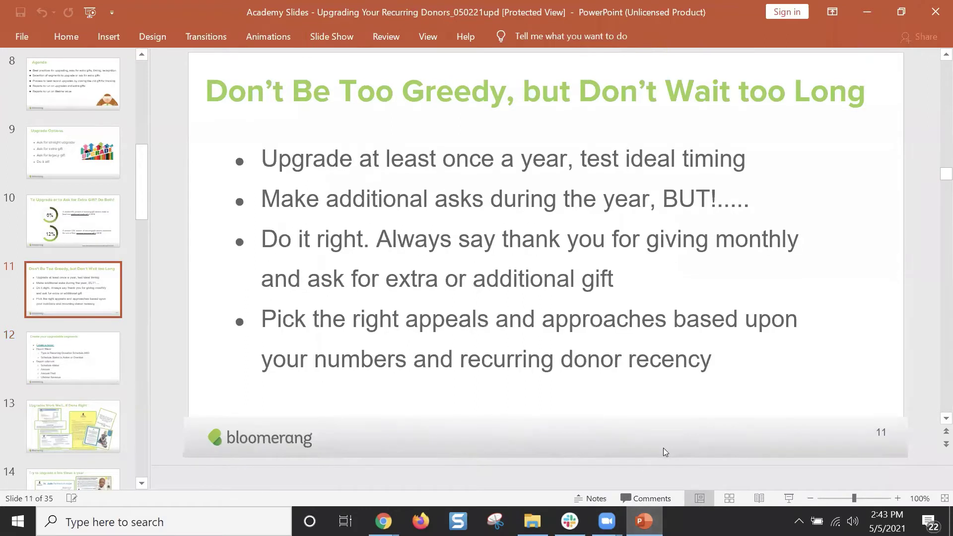
{"action": "left_click", "coordinate": [82, 363]}
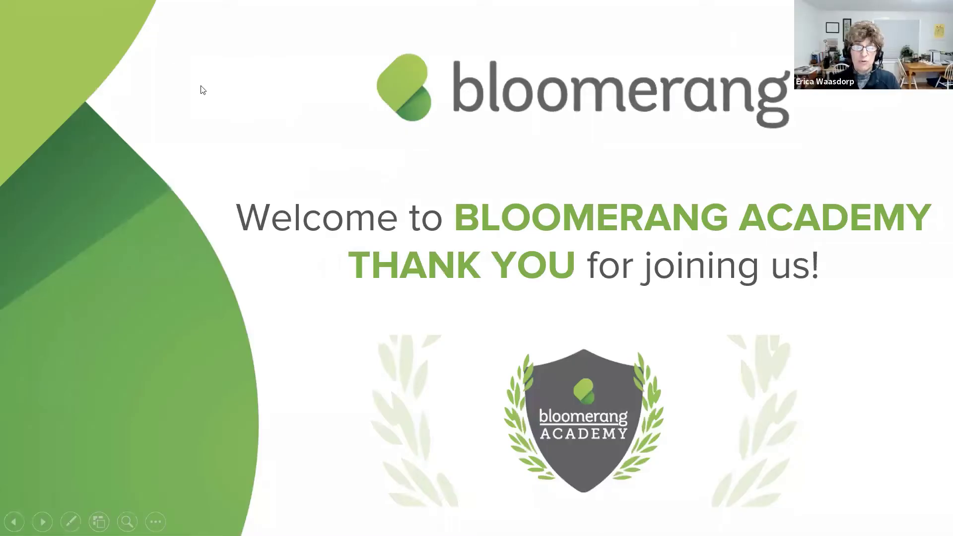
{"action": "key", "text": "Escape"}
{"action": "scroll", "coordinate": [106, 342], "scroll_direction": "down", "scroll_amount": 6}
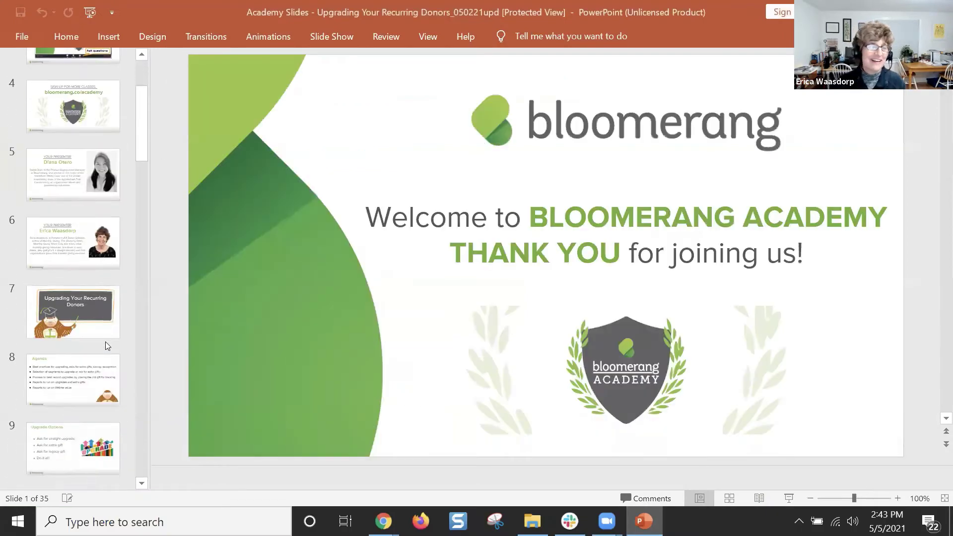
{"action": "scroll", "coordinate": [108, 343], "scroll_direction": "down", "scroll_amount": 3}
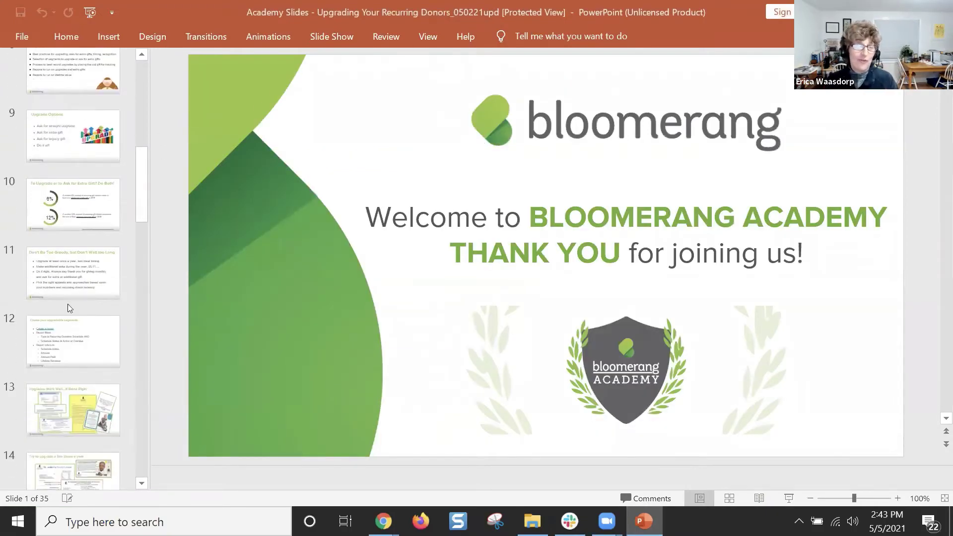
{"action": "left_click", "coordinate": [90, 338]}
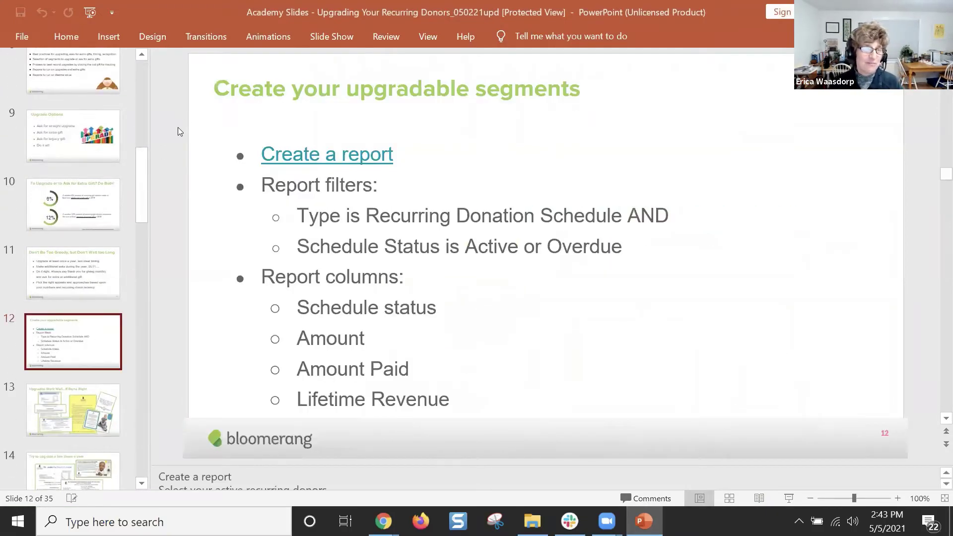
{"action": "right_click", "coordinate": [77, 347]}
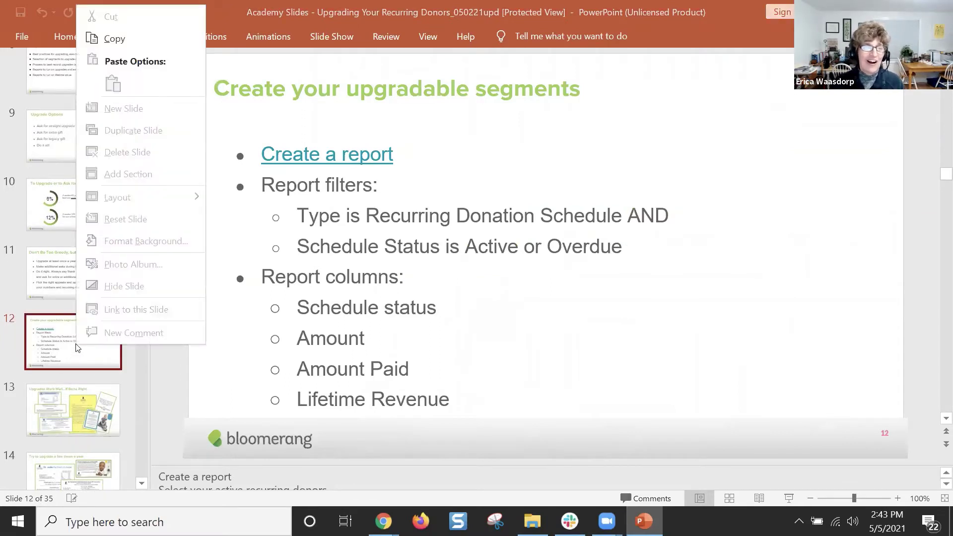
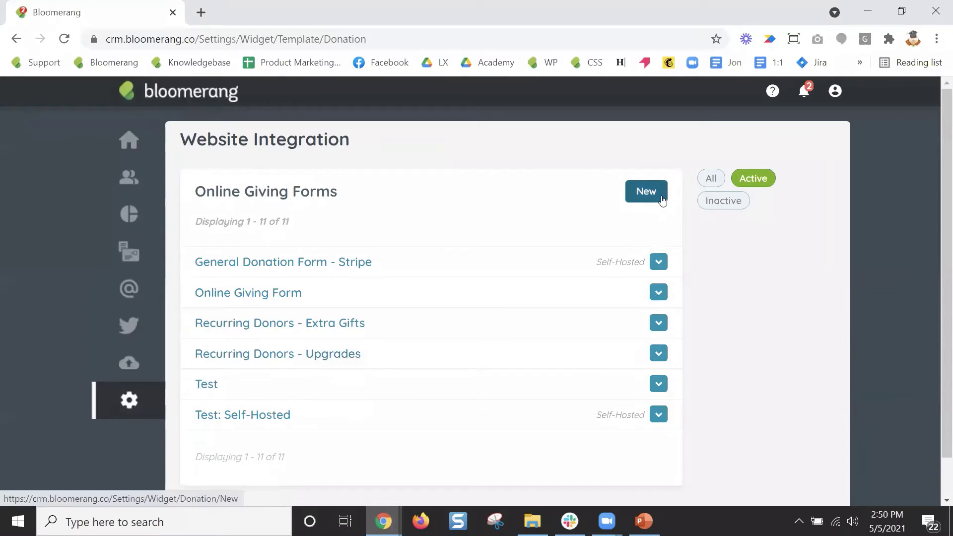
Make a copy of the existing Online Giving Form from its actions dropdown.
{"action": "left_click", "coordinate": [659, 294]}
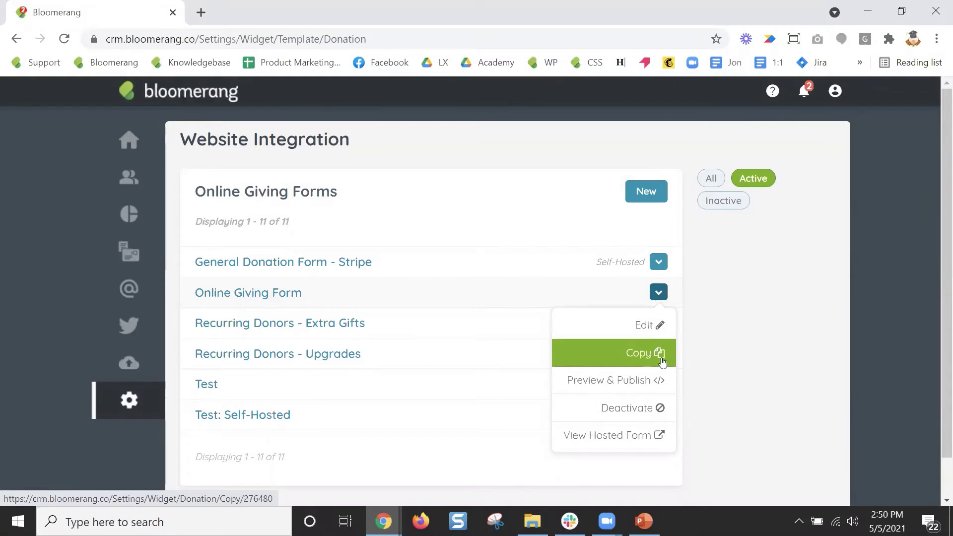
{"action": "left_click", "coordinate": [651, 359]}
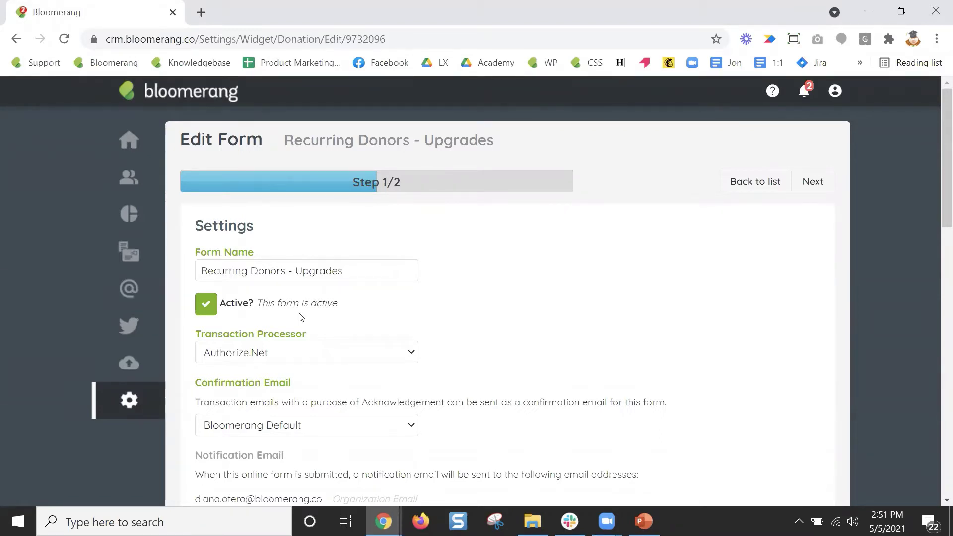
Rename the copy 'Recurring Donors - Upgrades 30-70' and scroll to the Confirmation Email setting.
{"action": "left_click", "coordinate": [372, 269]}
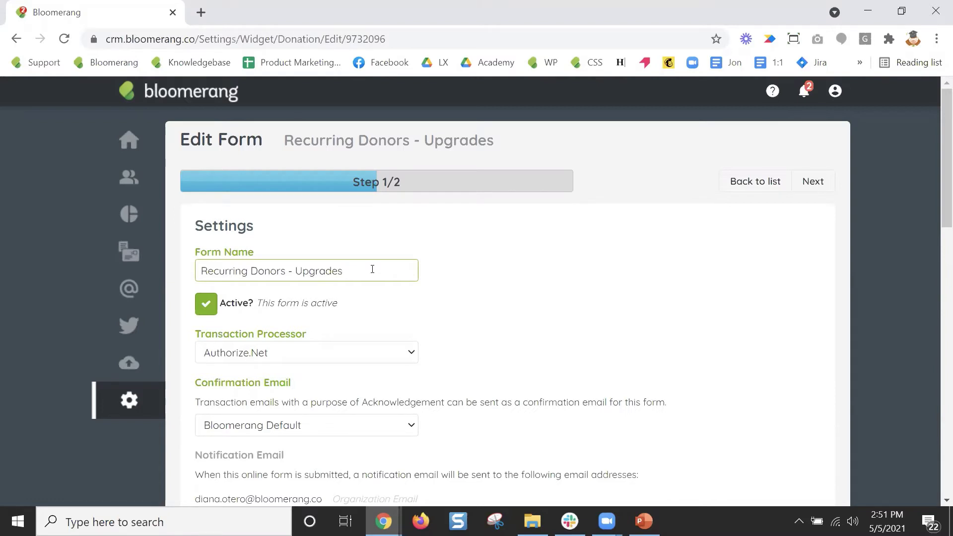
{"action": "type", "text": "30-70"}
{"action": "scroll", "coordinate": [461, 317], "scroll_direction": "down", "scroll_amount": 3}
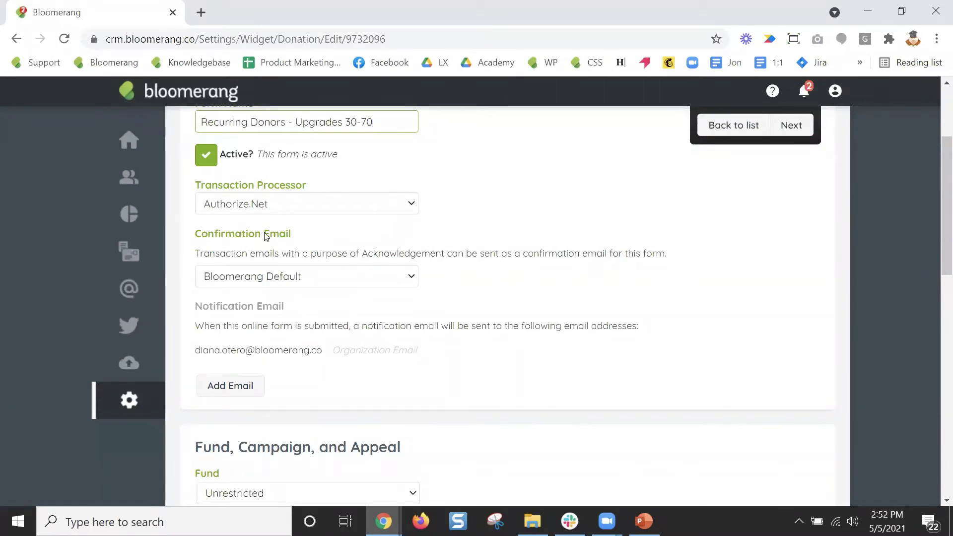
{"action": "left_click_drag", "start_coordinate": [297, 239], "coordinate": [194, 237]}
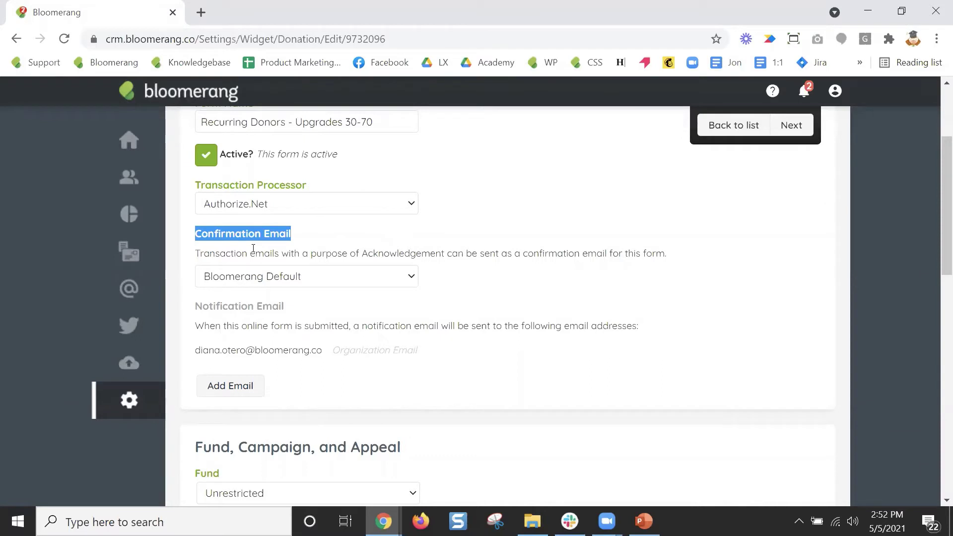
{"action": "left_click", "coordinate": [306, 281]}
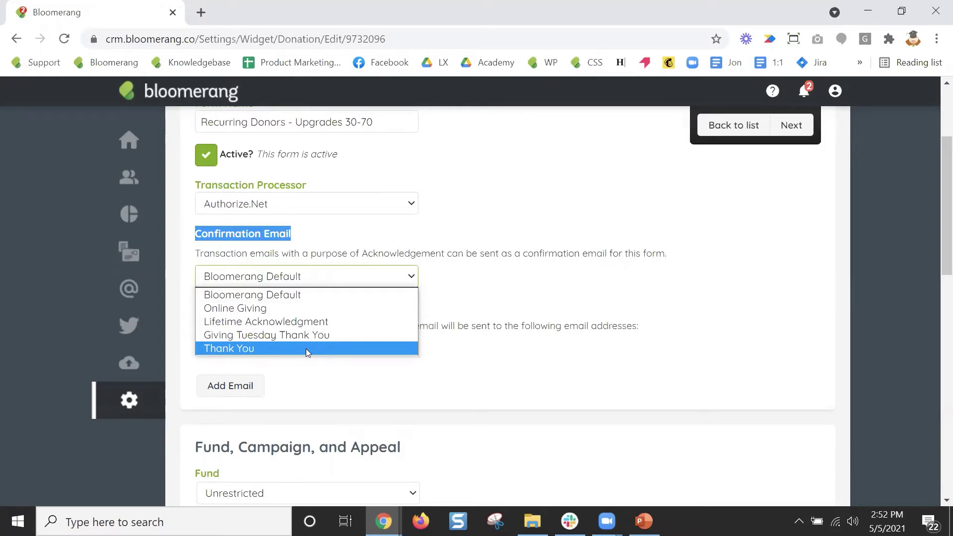
{"action": "left_click", "coordinate": [489, 285]}
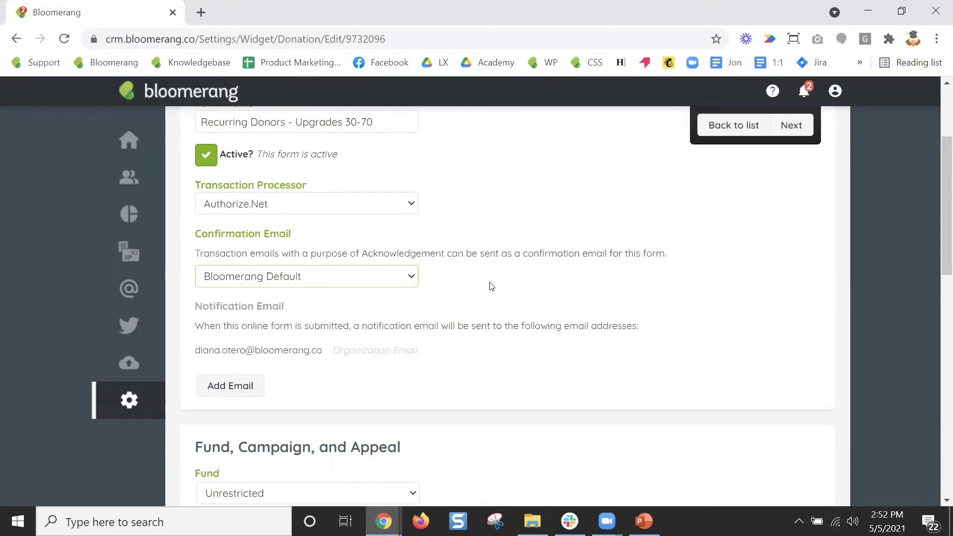
{"action": "left_click", "coordinate": [408, 278]}
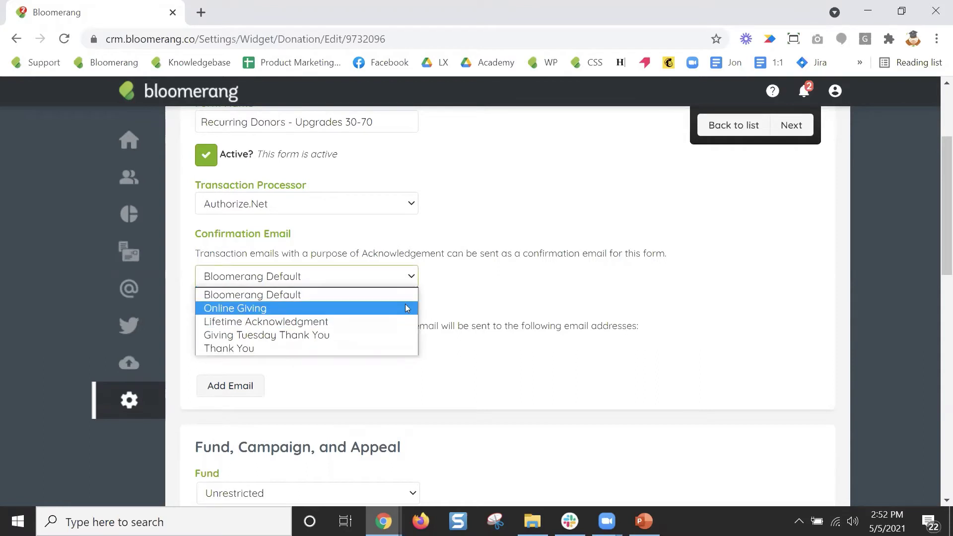
{"action": "left_click", "coordinate": [438, 298]}
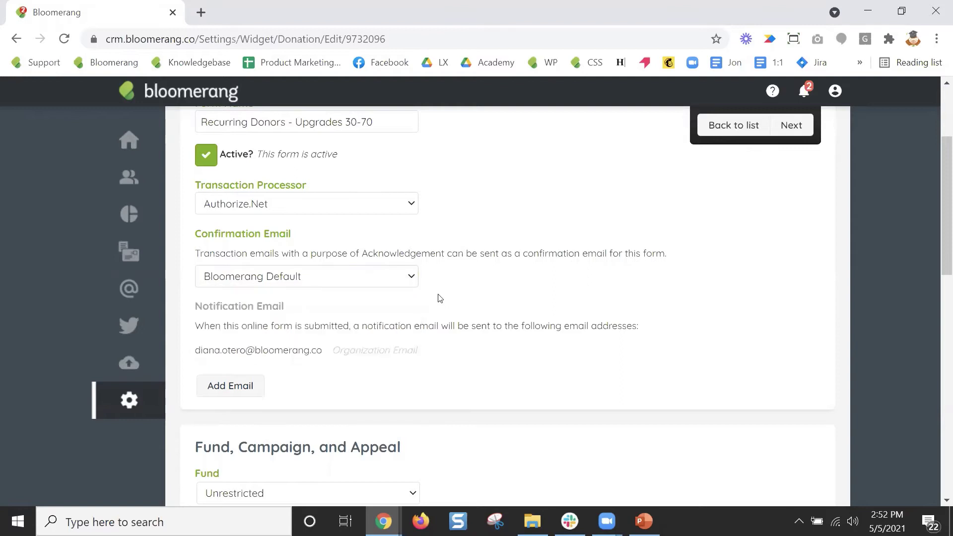
{"action": "left_click", "coordinate": [412, 279]}
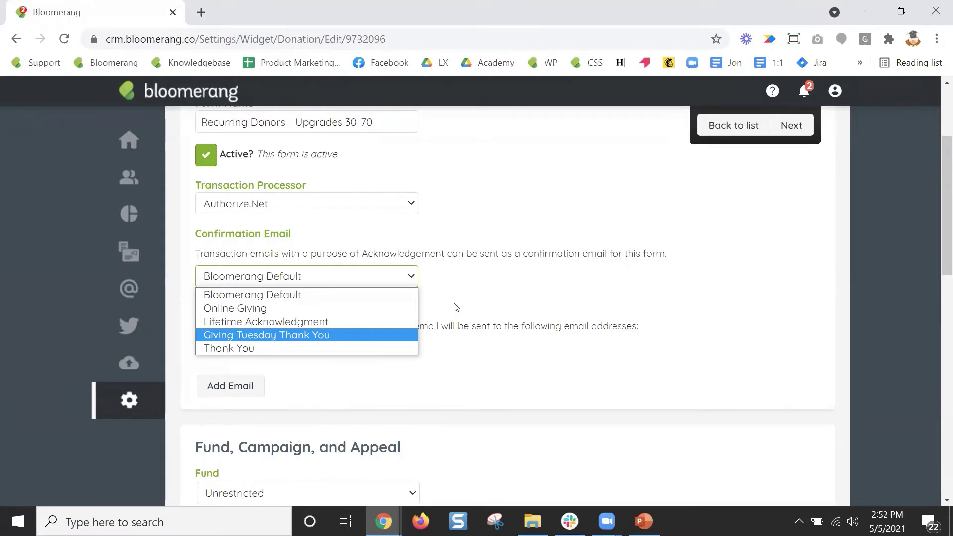
{"action": "left_click", "coordinate": [455, 309]}
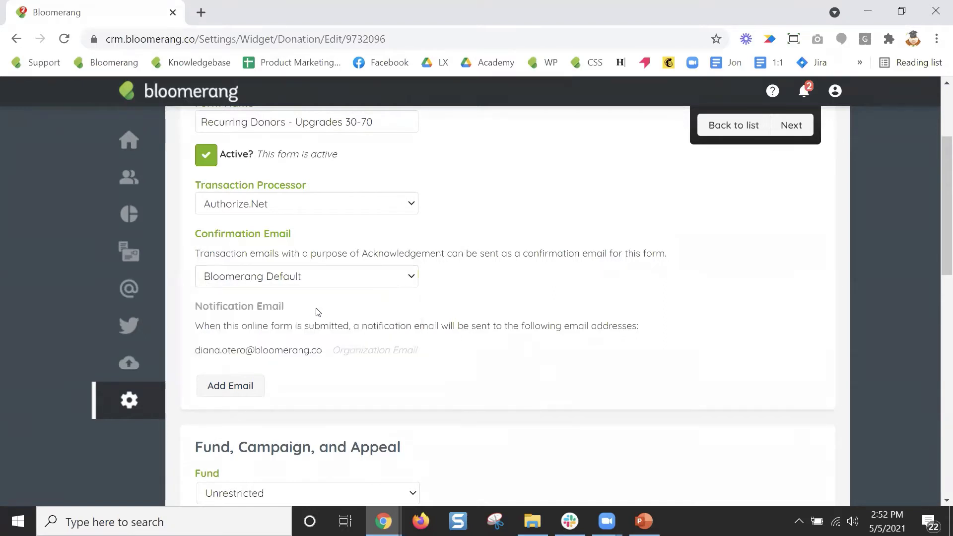
{"action": "left_click_drag", "start_coordinate": [285, 307], "coordinate": [189, 312]}
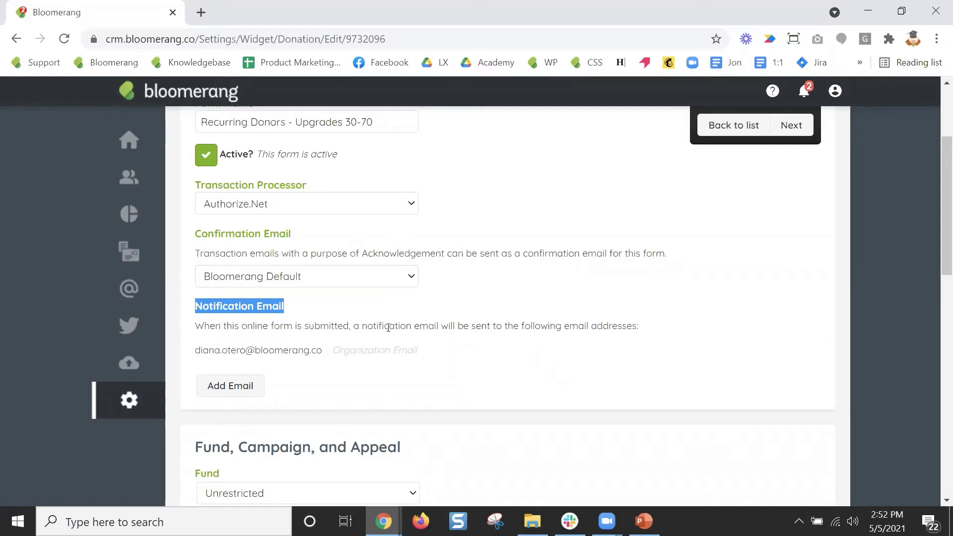
{"action": "left_click_drag", "start_coordinate": [337, 353], "coordinate": [419, 356]}
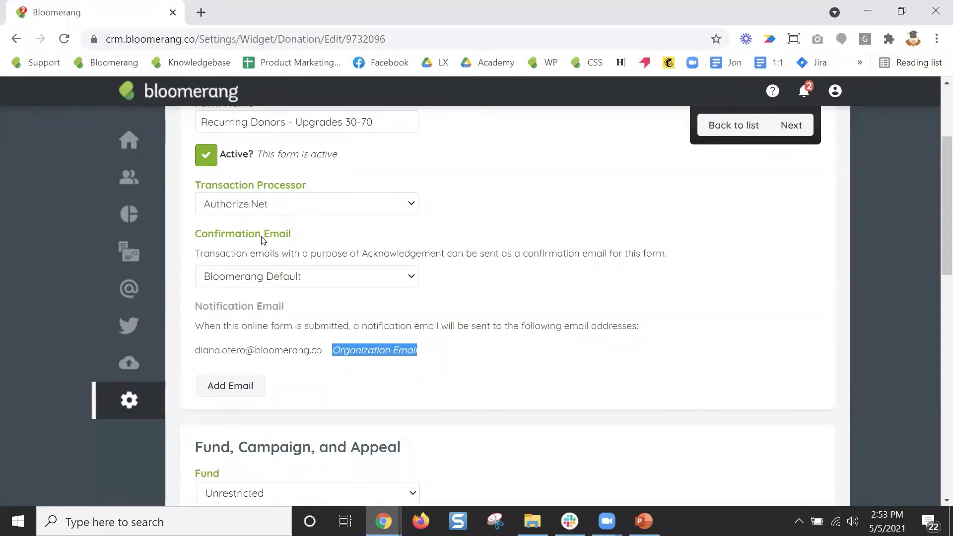
Set the form's campaign to Annual Campaign and its appeal to Year-End Appeal.
{"action": "scroll", "coordinate": [449, 388], "scroll_direction": "down", "scroll_amount": 6}
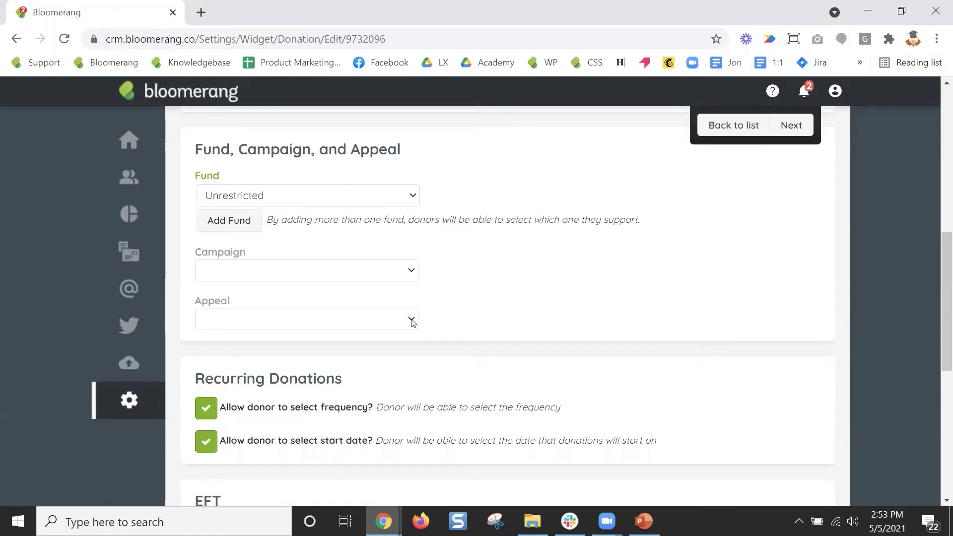
{"action": "left_click", "coordinate": [413, 272]}
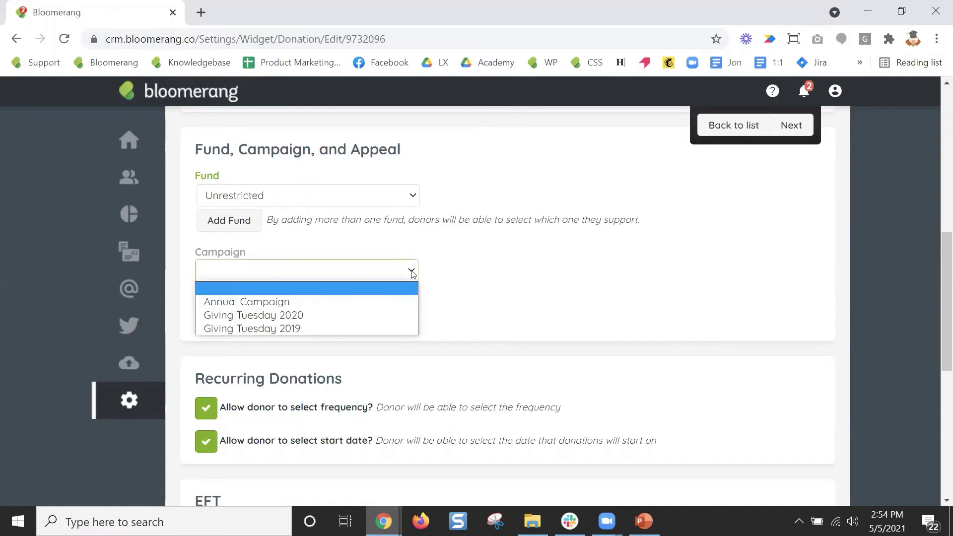
{"action": "left_click", "coordinate": [392, 301]}
{"action": "left_click", "coordinate": [411, 316]}
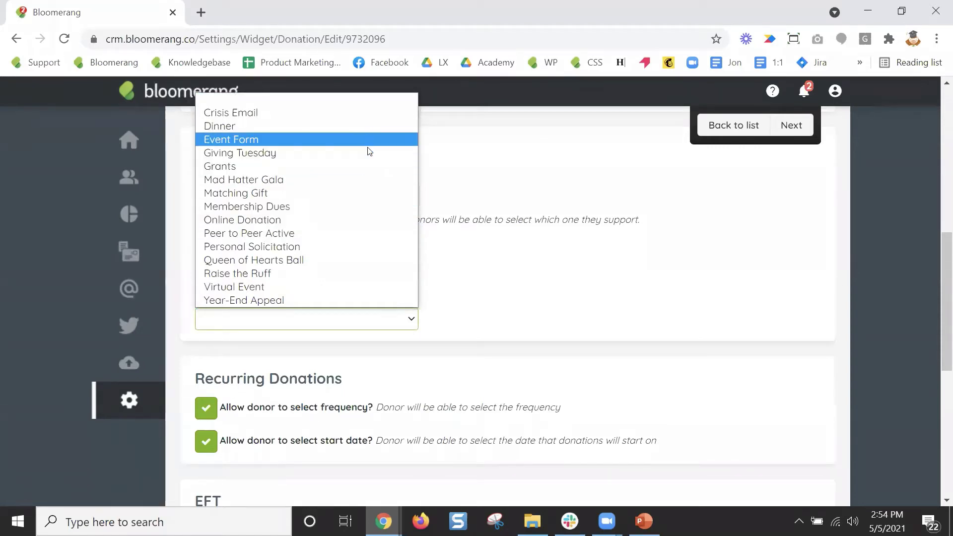
{"action": "left_click", "coordinate": [336, 285]}
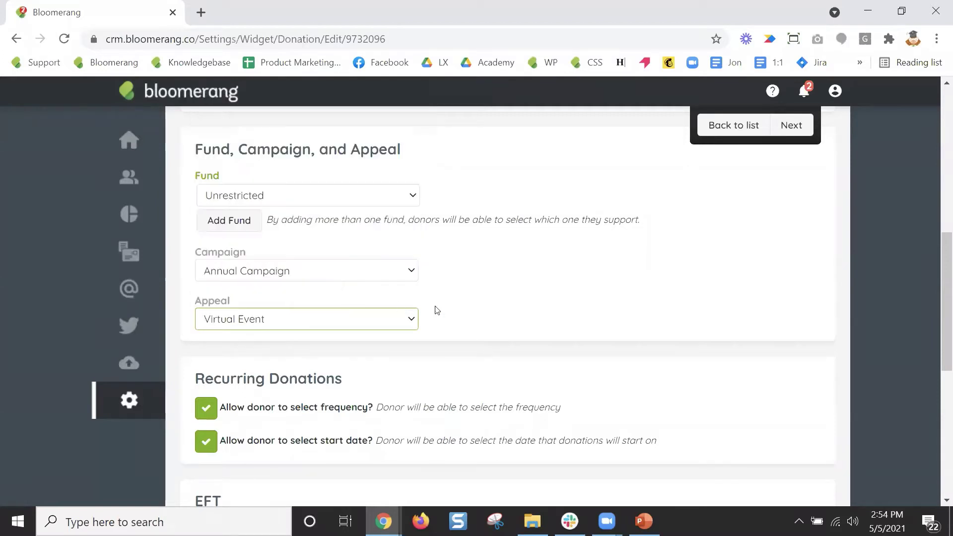
{"action": "left_click", "coordinate": [412, 320]}
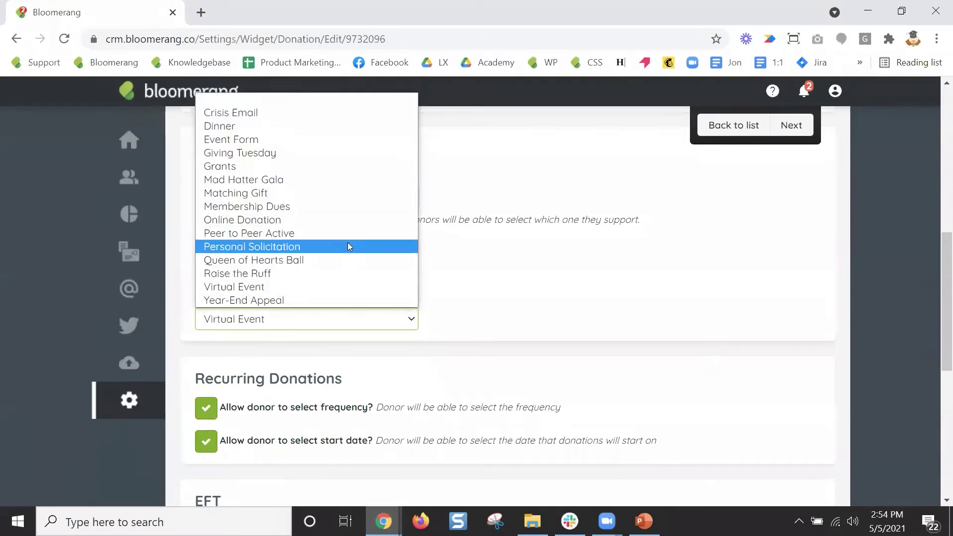
{"action": "left_click", "coordinate": [349, 246]}
{"action": "left_click", "coordinate": [412, 319]}
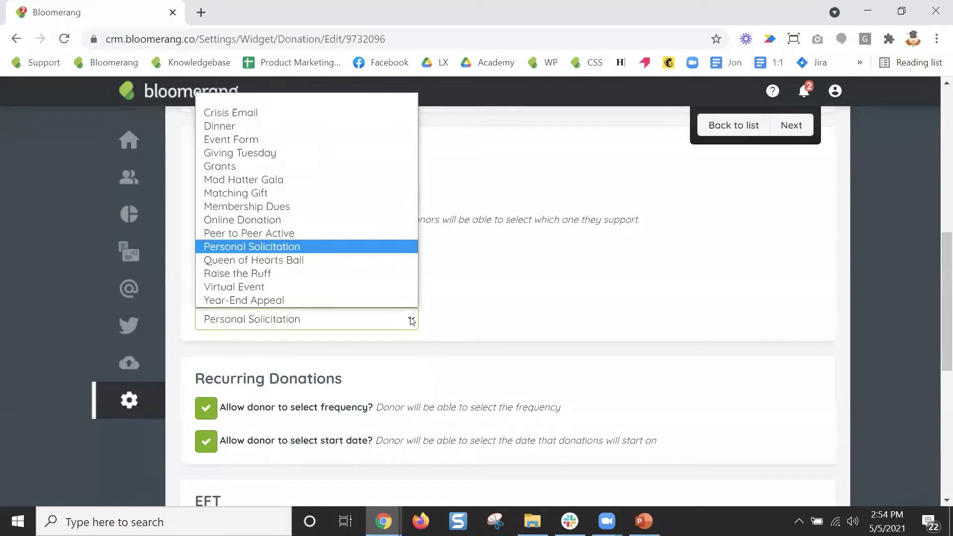
{"action": "left_click", "coordinate": [388, 300]}
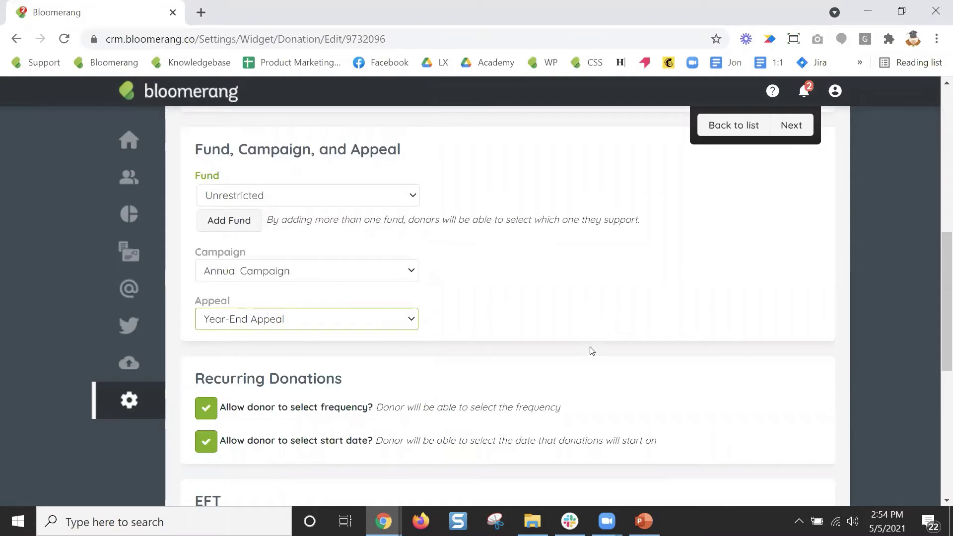
Add three donation level rows with amounts 30, 50 and 70.
{"action": "scroll", "coordinate": [604, 341], "scroll_direction": "down", "scroll_amount": 8}
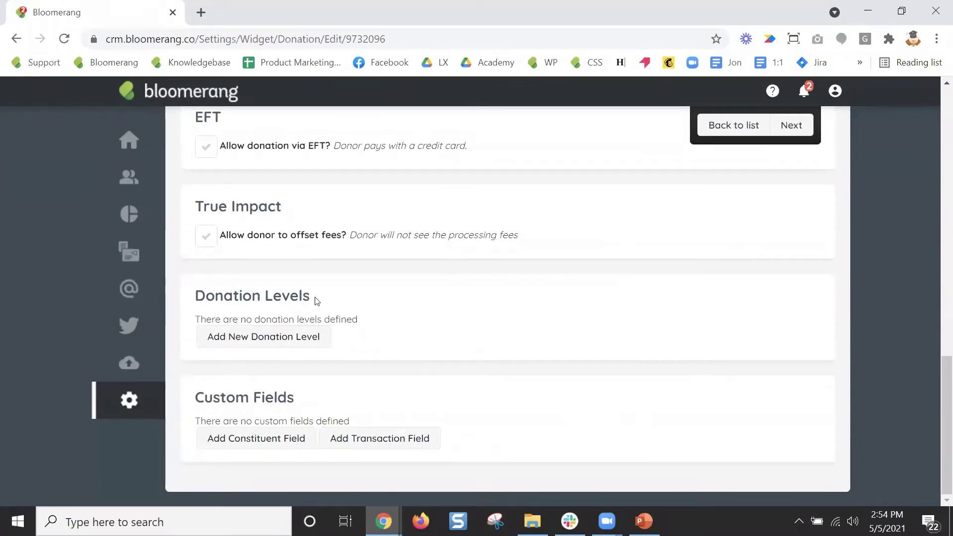
{"action": "left_click", "coordinate": [317, 336]}
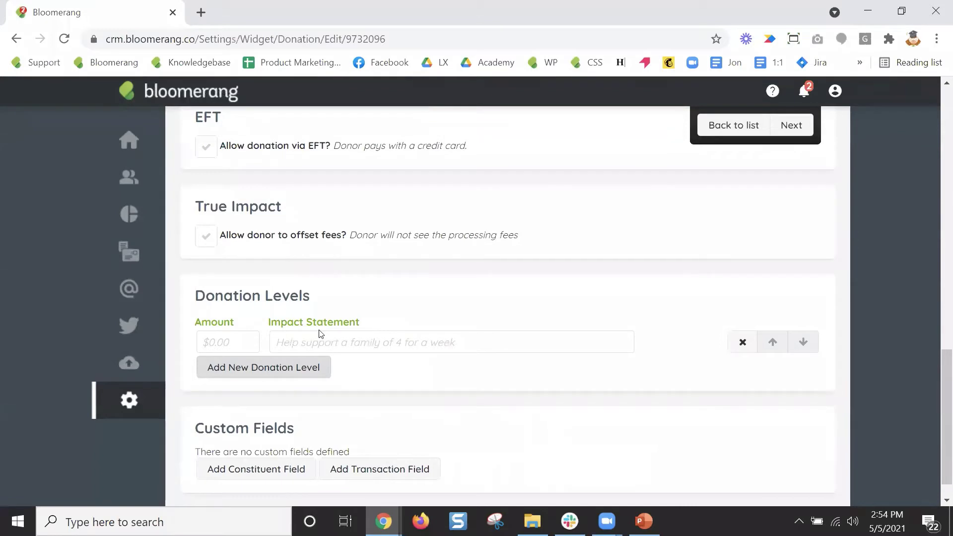
{"action": "left_click", "coordinate": [237, 342]}
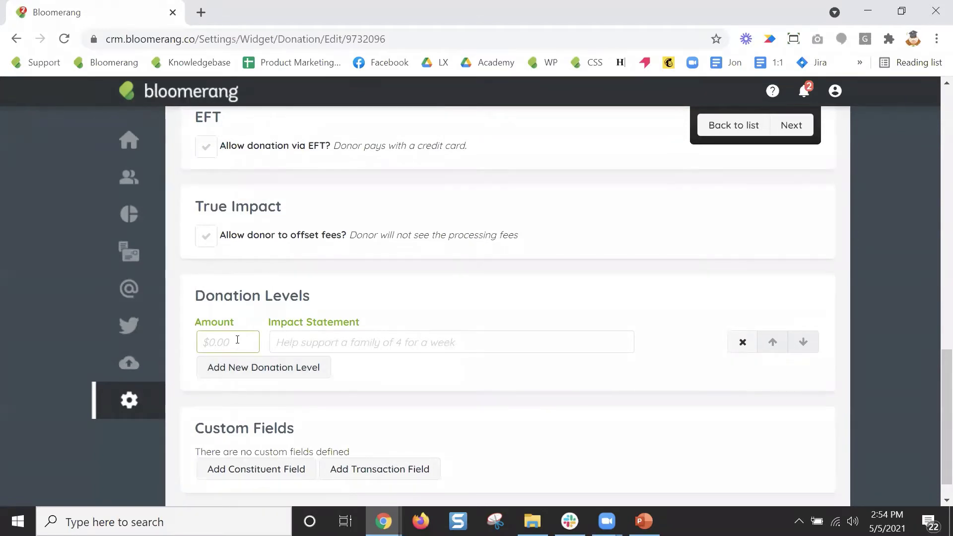
{"action": "type", "text": "30"}
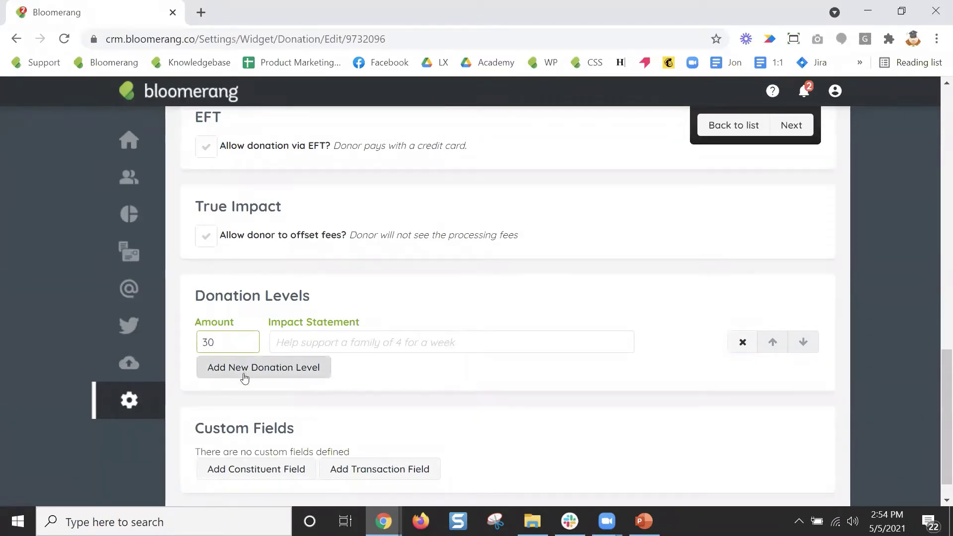
{"action": "left_click", "coordinate": [229, 368]}
{"action": "left_click", "coordinate": [217, 368]}
{"action": "type", "text": "50"}
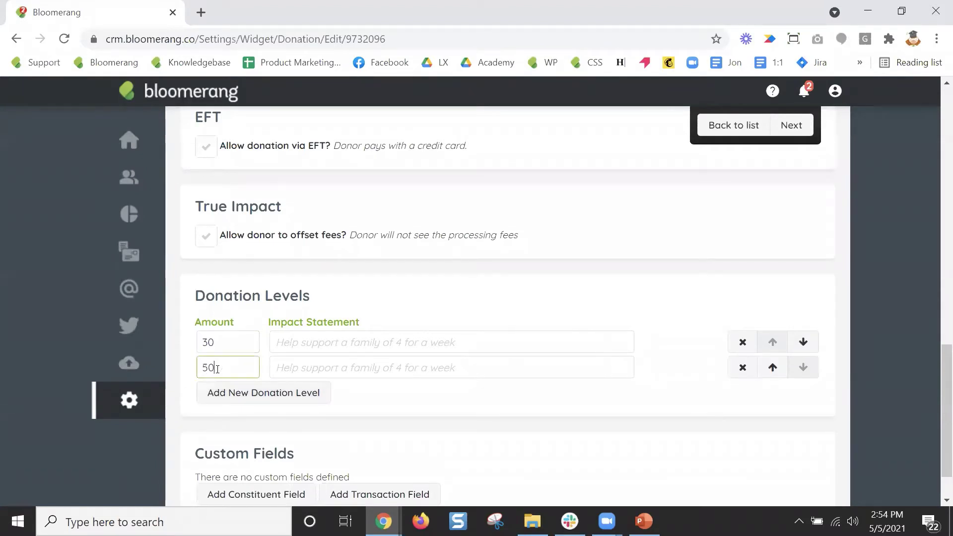
{"action": "left_click", "coordinate": [224, 394]}
{"action": "left_click", "coordinate": [224, 392]}
{"action": "type", "text": "70"}
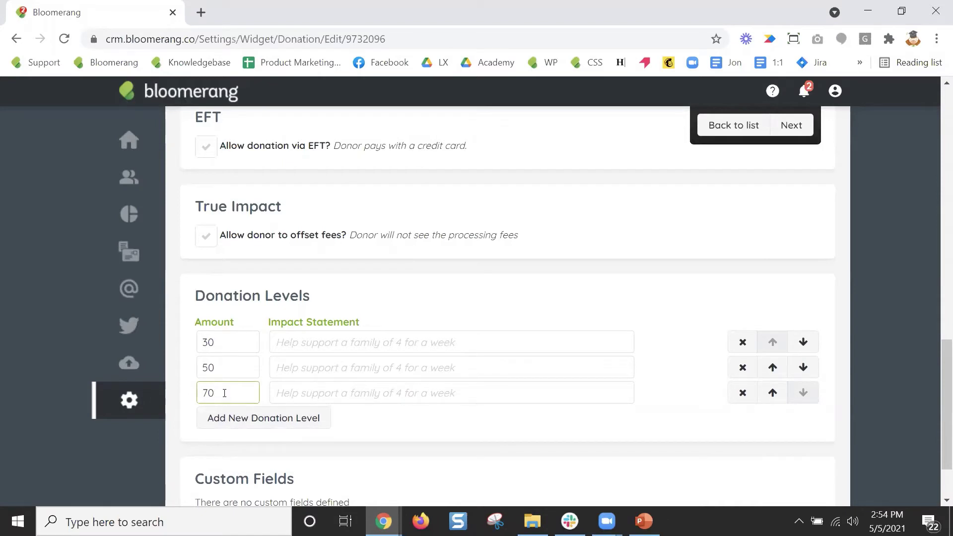
{"action": "scroll", "coordinate": [502, 407], "scroll_direction": "up", "scroll_amount": 1}
{"action": "scroll", "coordinate": [501, 405], "scroll_direction": "down", "scroll_amount": 2}
{"action": "scroll", "coordinate": [500, 404], "scroll_direction": "up", "scroll_amount": 4}
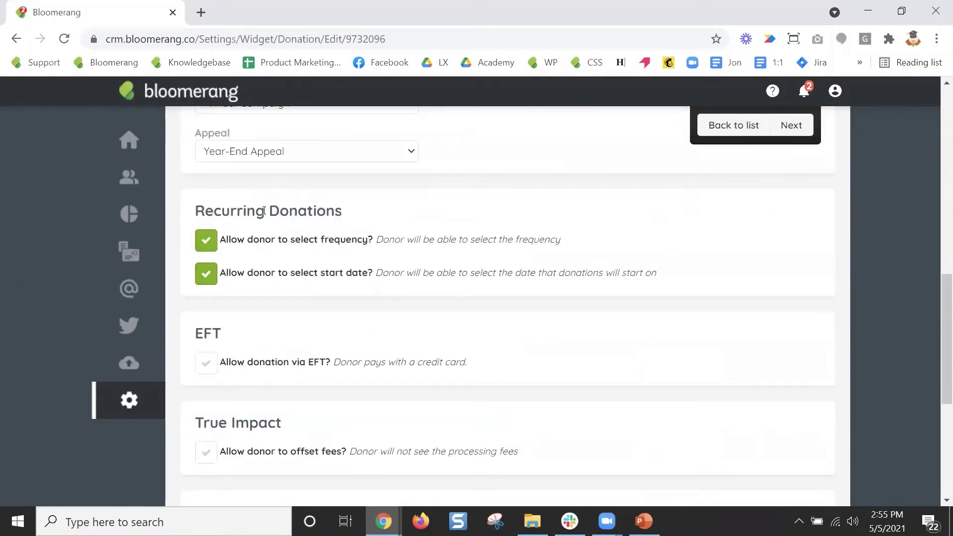
{"action": "triple_click", "coordinate": [264, 210]}
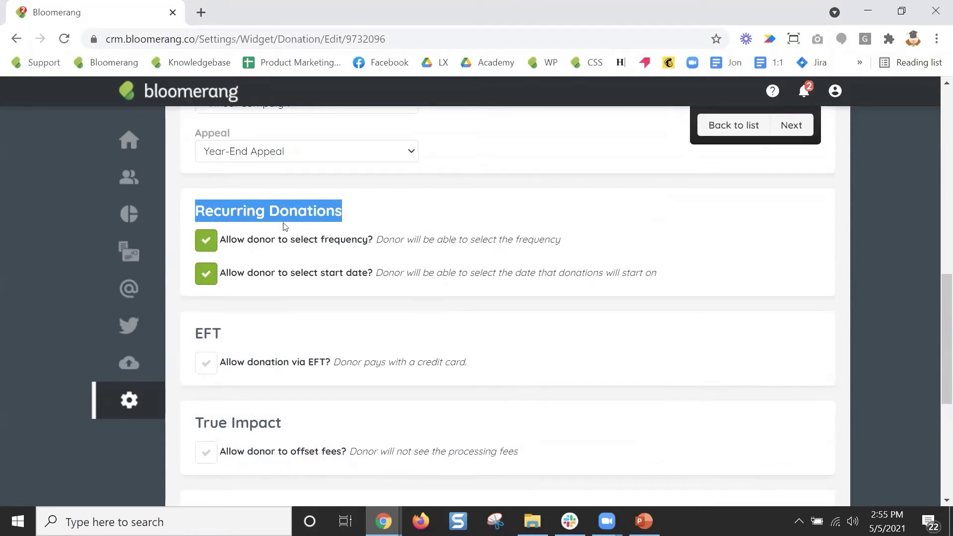
{"action": "left_click_drag", "start_coordinate": [222, 240], "coordinate": [368, 241]}
{"action": "left_click_drag", "start_coordinate": [368, 273], "coordinate": [221, 274]}
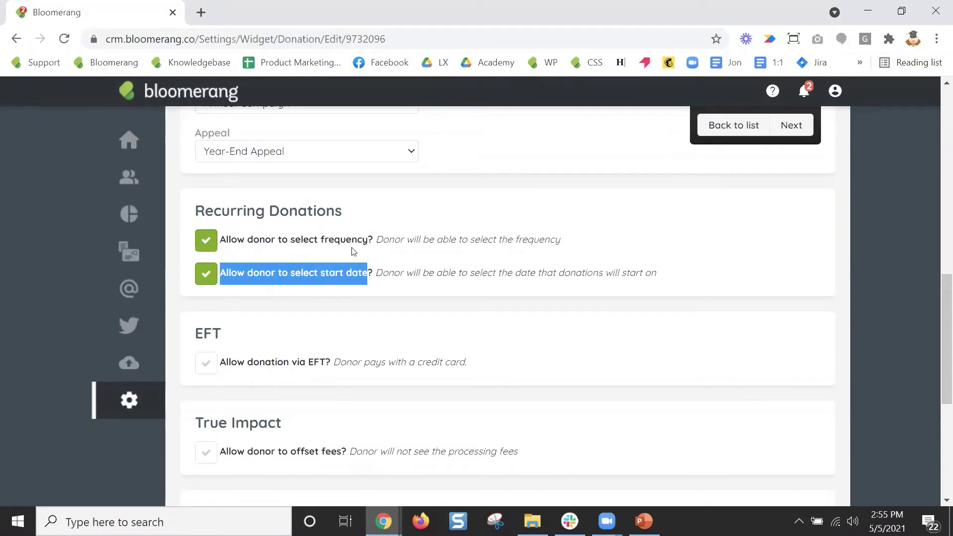
{"action": "left_click", "coordinate": [205, 242]}
{"action": "left_click", "coordinate": [206, 273]}
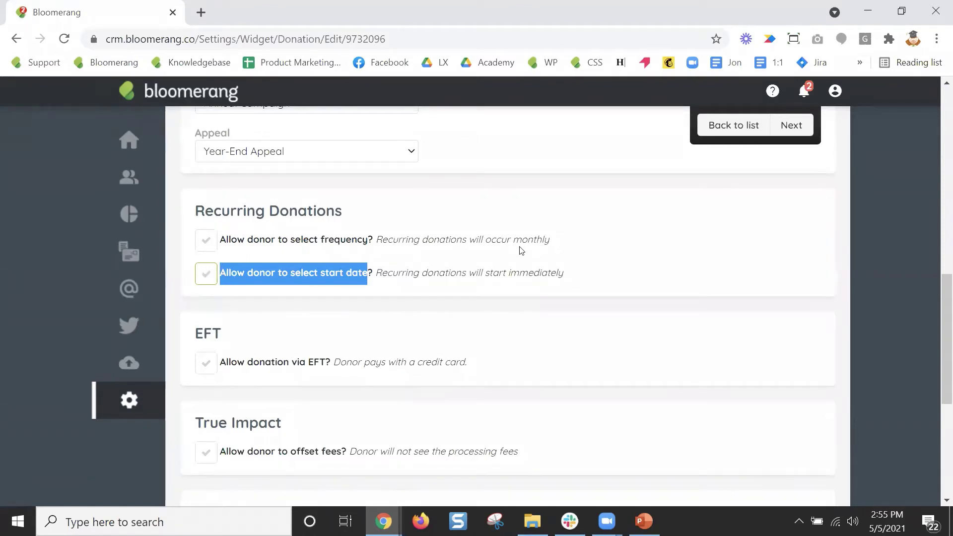
{"action": "left_click_drag", "start_coordinate": [513, 242], "coordinate": [550, 243]}
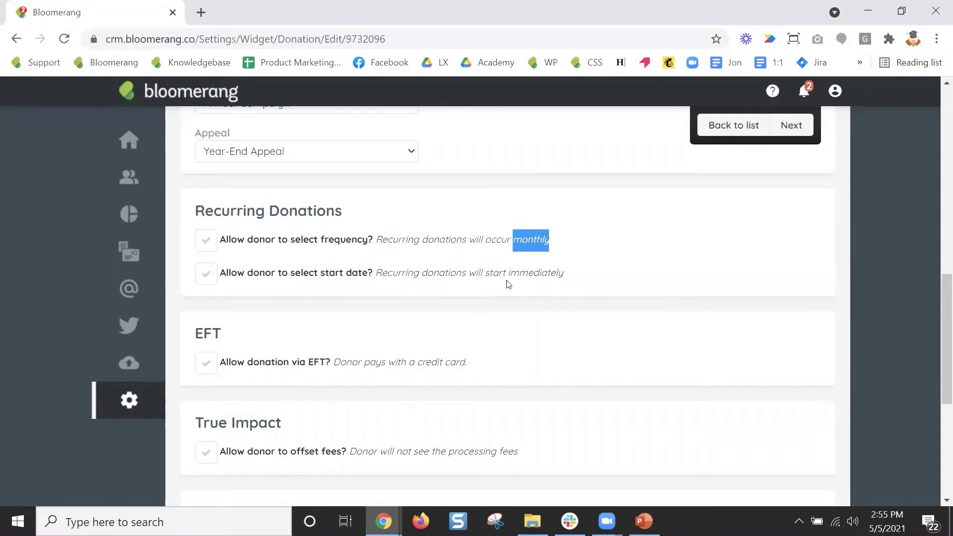
{"action": "left_click", "coordinate": [206, 241]}
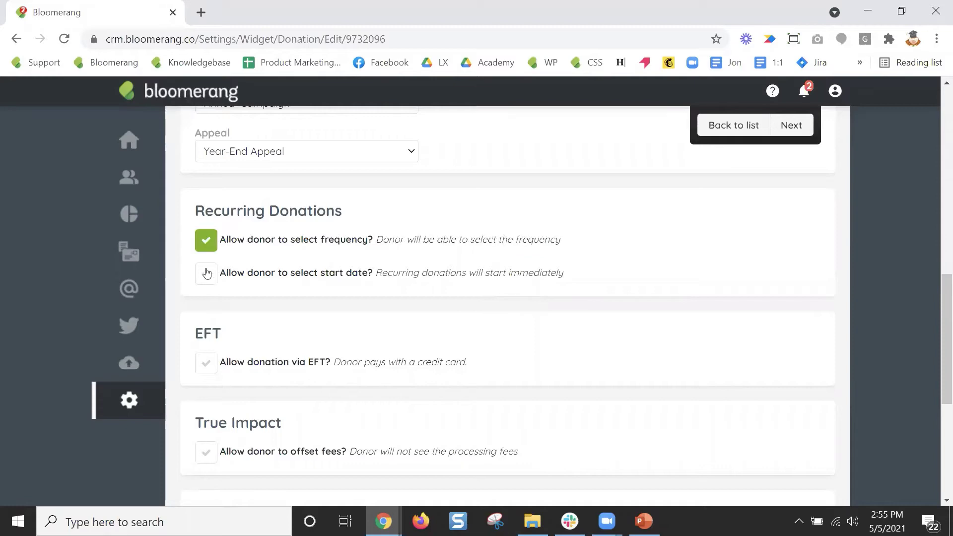
{"action": "left_click", "coordinate": [207, 273]}
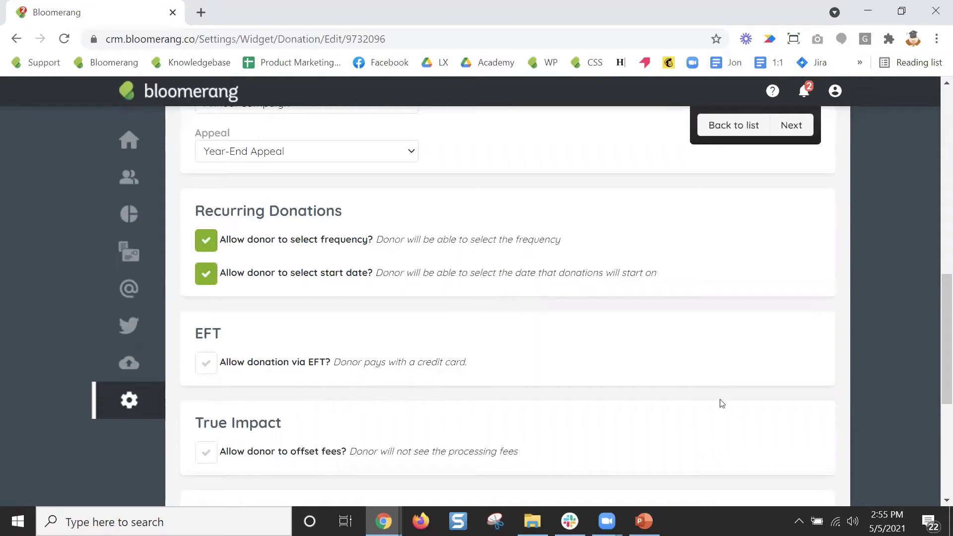
{"action": "scroll", "coordinate": [646, 328], "scroll_direction": "down", "scroll_amount": 5}
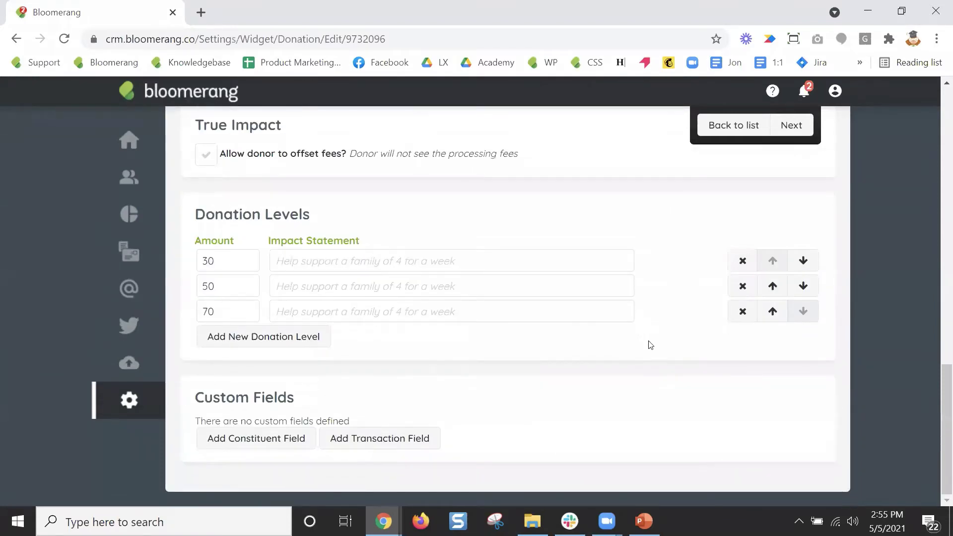
{"action": "scroll", "coordinate": [649, 340], "scroll_direction": "up", "scroll_amount": 5}
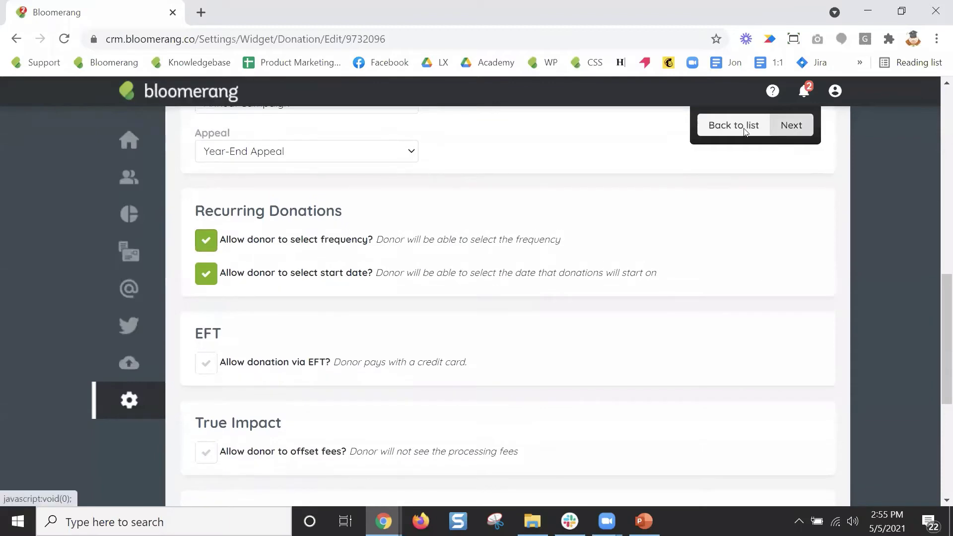
{"action": "scroll", "coordinate": [561, 330], "scroll_direction": "up", "scroll_amount": 8}
{"action": "scroll", "coordinate": [563, 330], "scroll_direction": "up", "scroll_amount": 1}
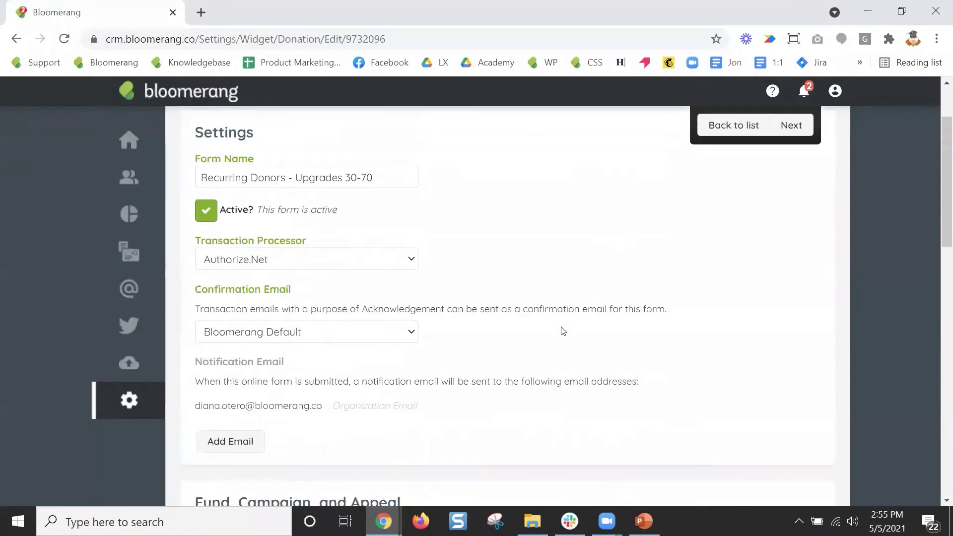
{"action": "left_click_drag", "start_coordinate": [296, 178], "coordinate": [388, 178]}
{"action": "left_click", "coordinate": [388, 178]}
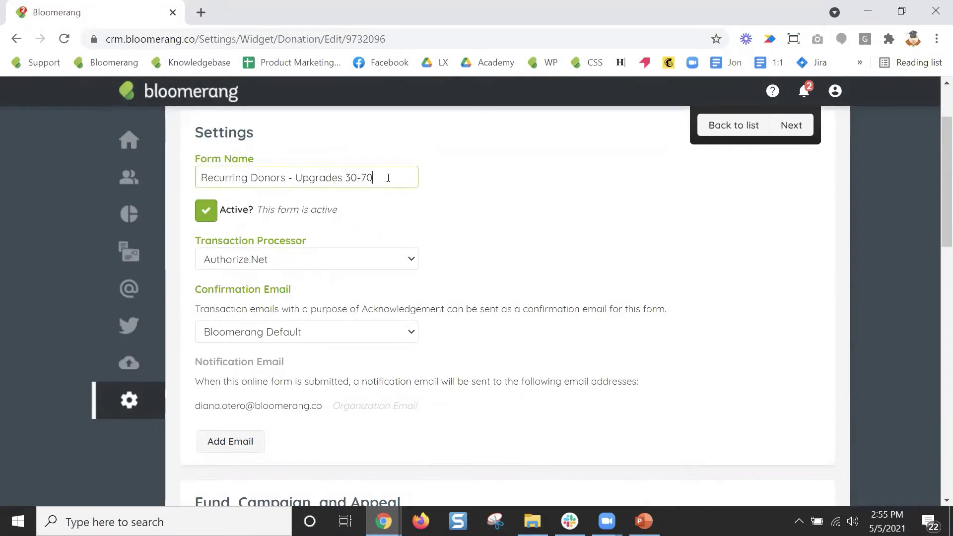
{"action": "left_click_drag", "start_coordinate": [389, 178], "coordinate": [296, 177]}
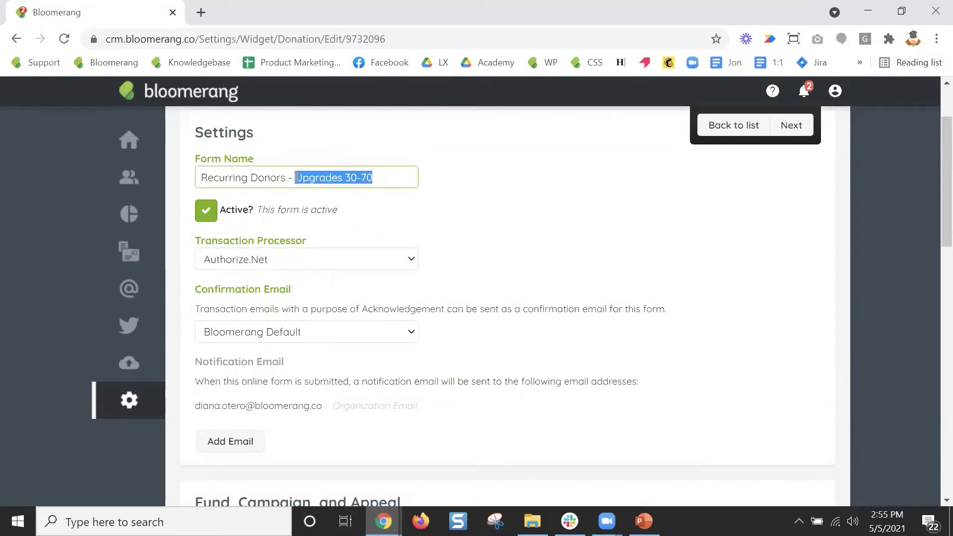
{"action": "left_click", "coordinate": [381, 180]}
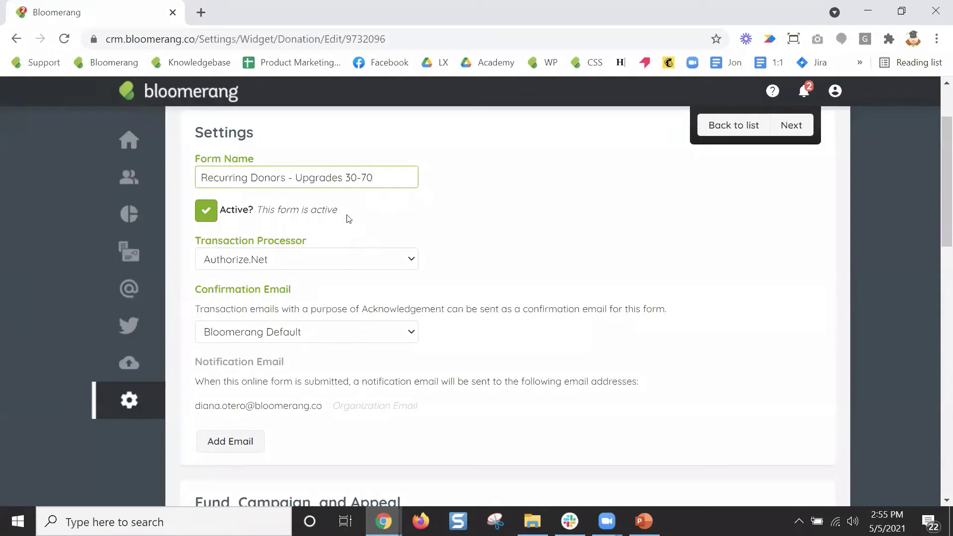
{"action": "double_click", "coordinate": [294, 182]}
{"action": "left_click", "coordinate": [378, 177]}
{"action": "scroll", "coordinate": [512, 340], "scroll_direction": "down", "scroll_amount": 1}
{"action": "triple_click", "coordinate": [231, 215]}
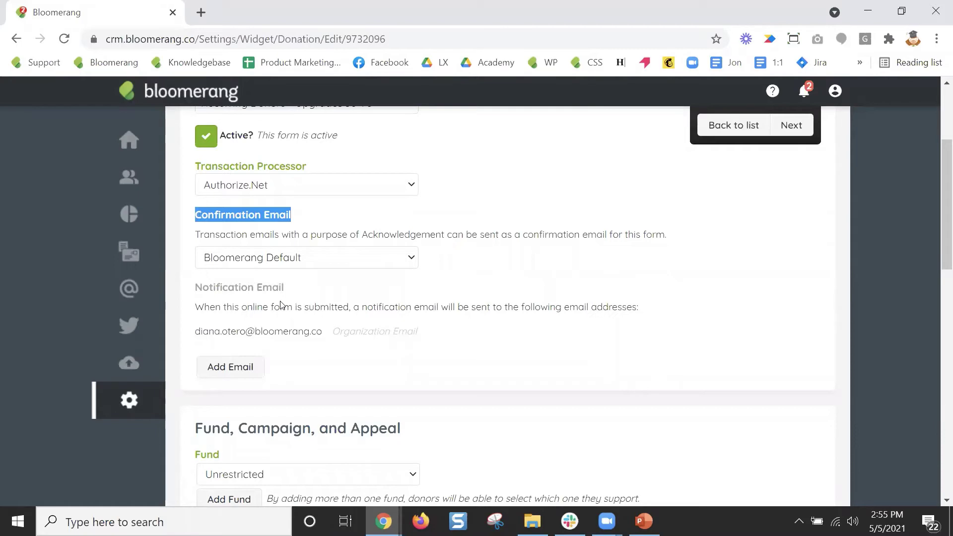
{"action": "triple_click", "coordinate": [222, 286]}
{"action": "scroll", "coordinate": [437, 370], "scroll_direction": "down", "scroll_amount": 9}
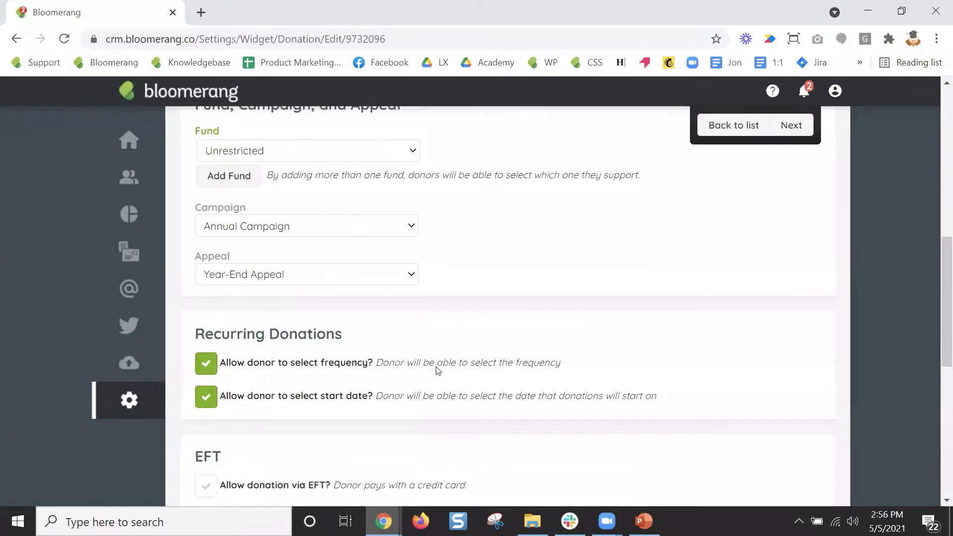
{"action": "left_click_drag", "start_coordinate": [194, 137], "coordinate": [345, 139]}
{"action": "scroll", "coordinate": [440, 323], "scroll_direction": "down", "scroll_amount": 4}
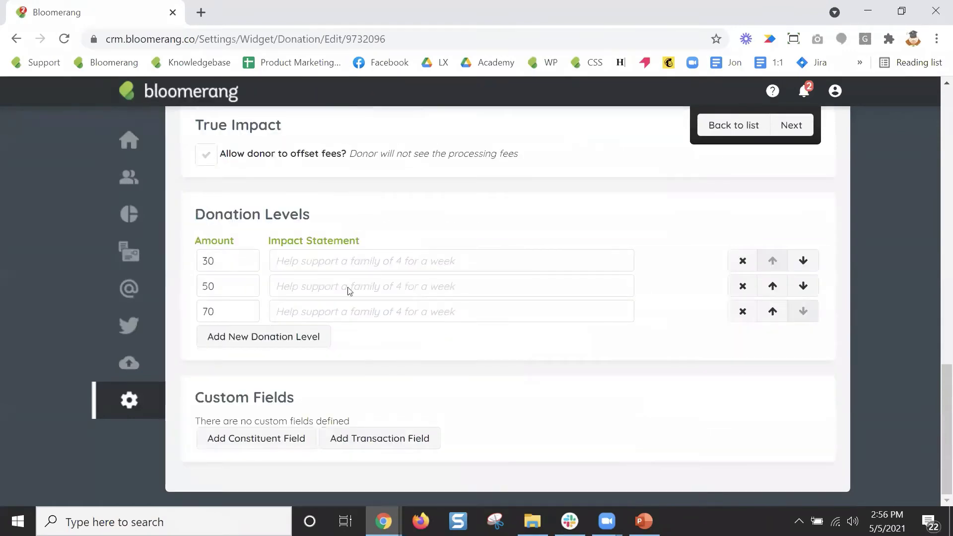
{"action": "scroll", "coordinate": [347, 291], "scroll_direction": "up", "scroll_amount": 4}
{"action": "scroll", "coordinate": [411, 344], "scroll_direction": "down", "scroll_amount": 3}
{"action": "left_click_drag", "start_coordinate": [314, 293], "coordinate": [193, 293]}
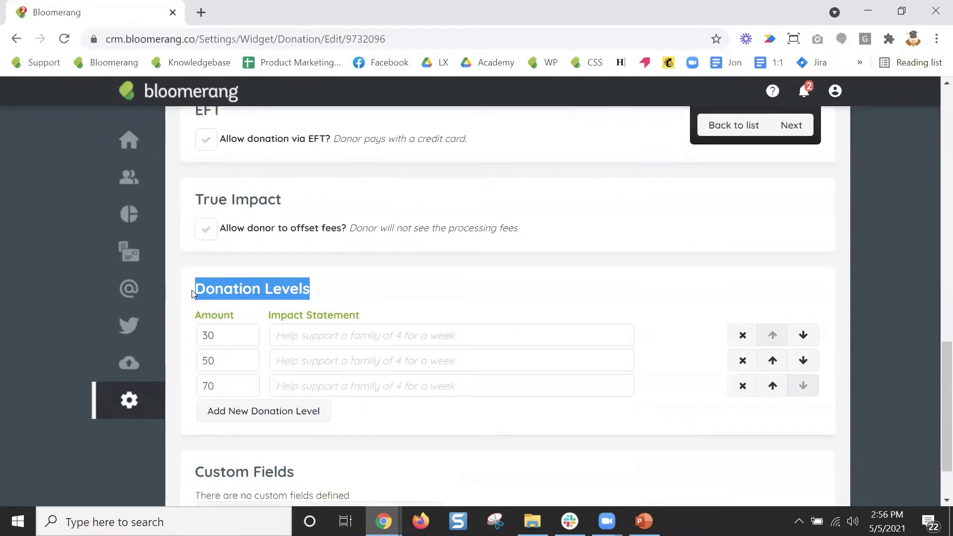
{"action": "left_click", "coordinate": [234, 335]}
{"action": "left_click", "coordinate": [230, 362]}
{"action": "left_click", "coordinate": [234, 386]}
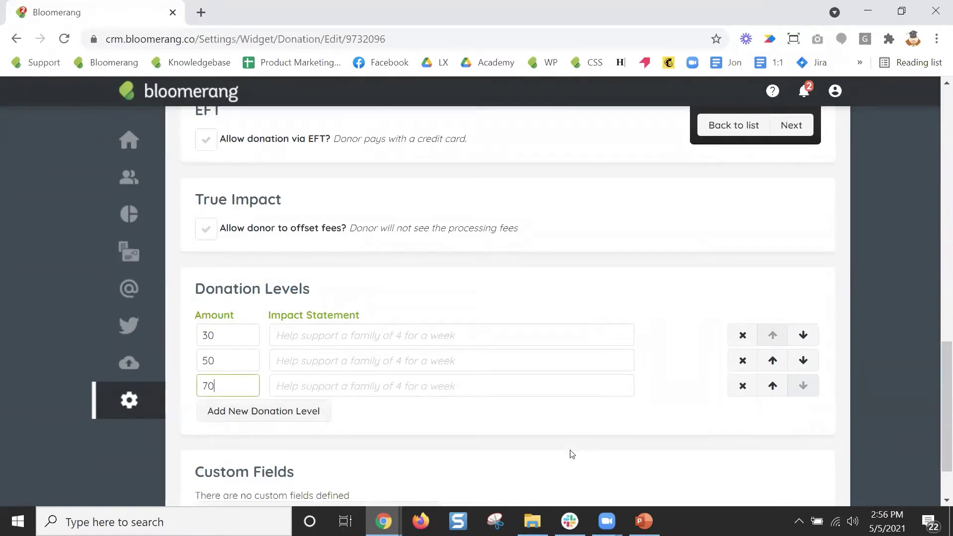
{"action": "scroll", "coordinate": [704, 379], "scroll_direction": "up", "scroll_amount": 5}
{"action": "scroll", "coordinate": [704, 379], "scroll_direction": "up", "scroll_amount": 10}
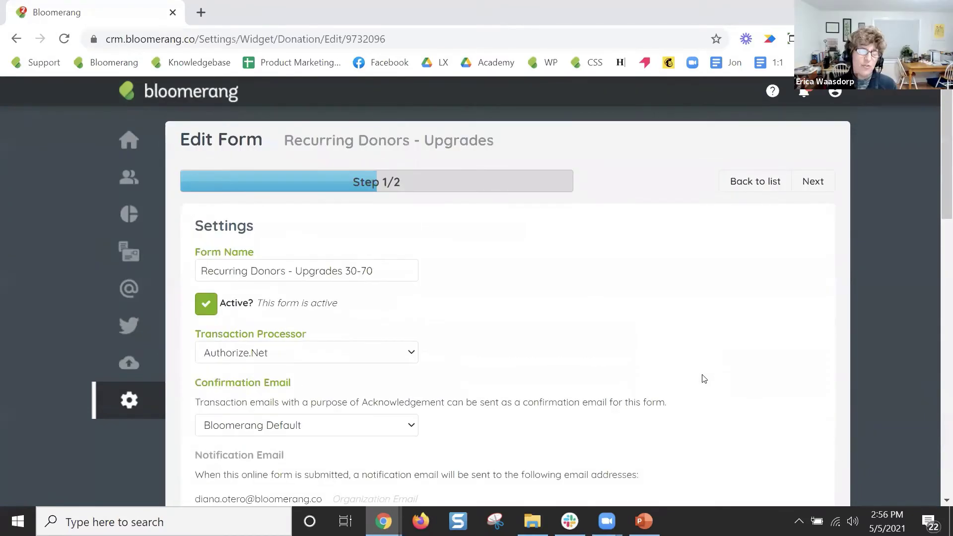
{"action": "scroll", "coordinate": [704, 380], "scroll_direction": "down", "scroll_amount": 15}
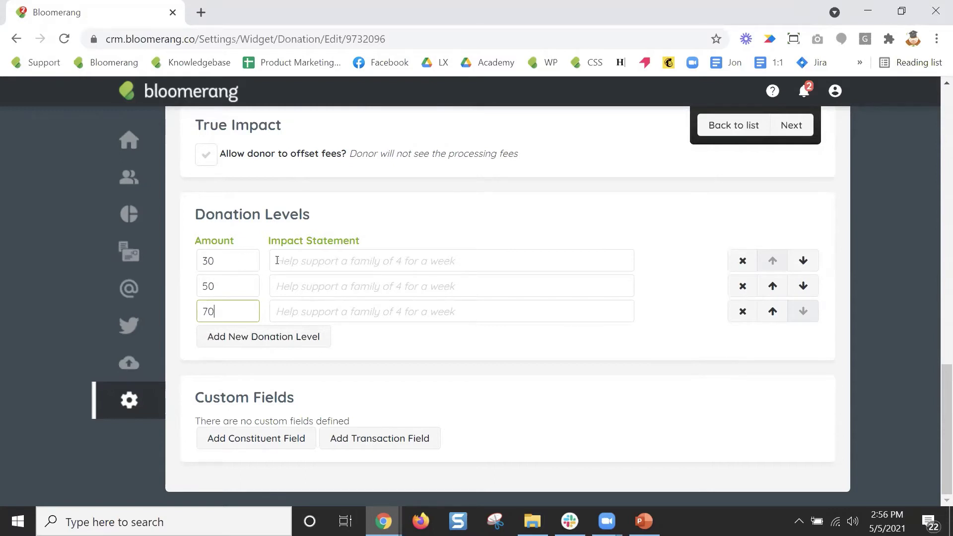
Give the 30 level the statement 'helps a family of 4 for a week' and paste it into the 50 and 70 levels.
{"action": "left_click", "coordinate": [313, 265]}
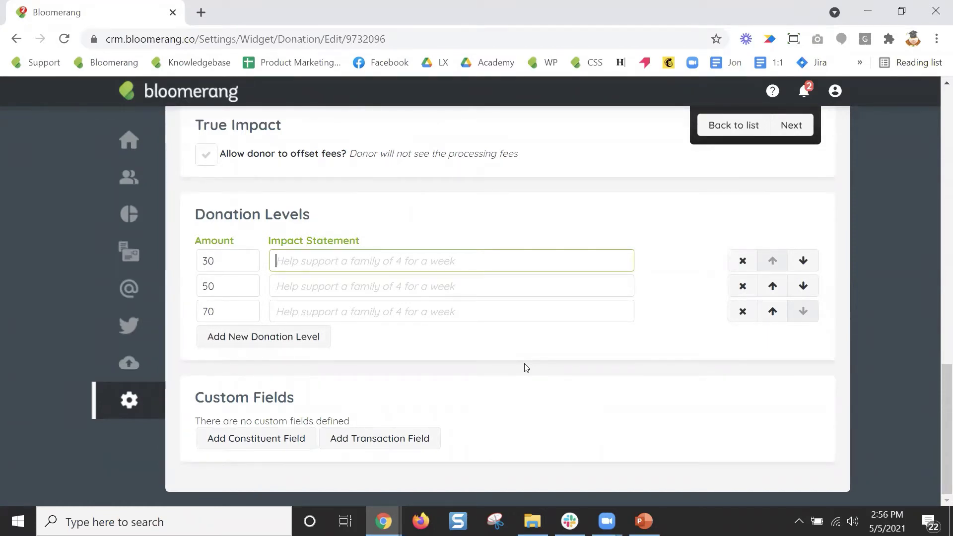
{"action": "type", "text": "helps "}
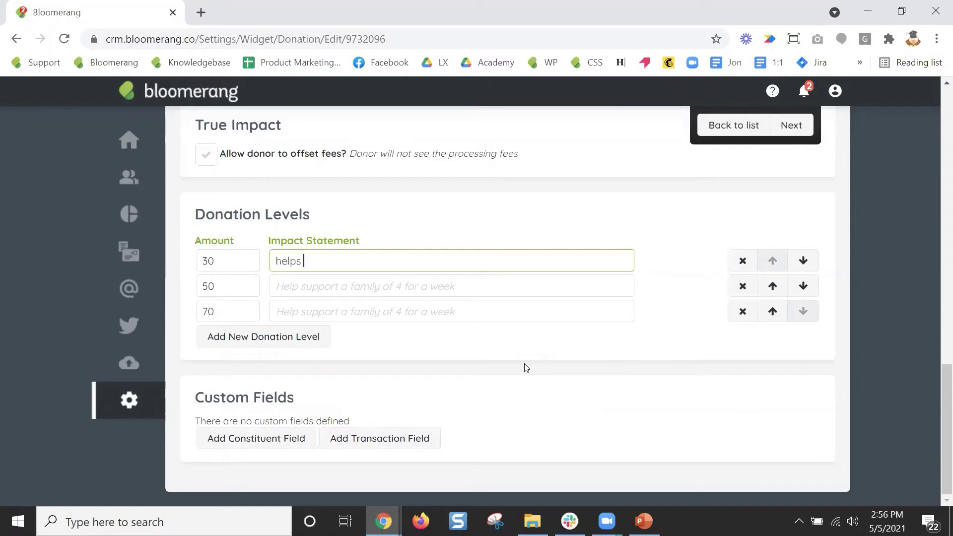
{"action": "type", "text": "a family of 4 for a week"}
{"action": "triple_click", "coordinate": [421, 259]}
{"action": "key", "text": "ctrl+c"}
{"action": "left_click", "coordinate": [426, 279]}
{"action": "key", "text": "ctrl+v"}
{"action": "left_click", "coordinate": [426, 313]}
{"action": "key", "text": "ctrl+v"}
Change the 50 level's statement to 'two weeks' and the 70 level's to 'month'.
{"action": "double_click", "coordinate": [408, 288]}
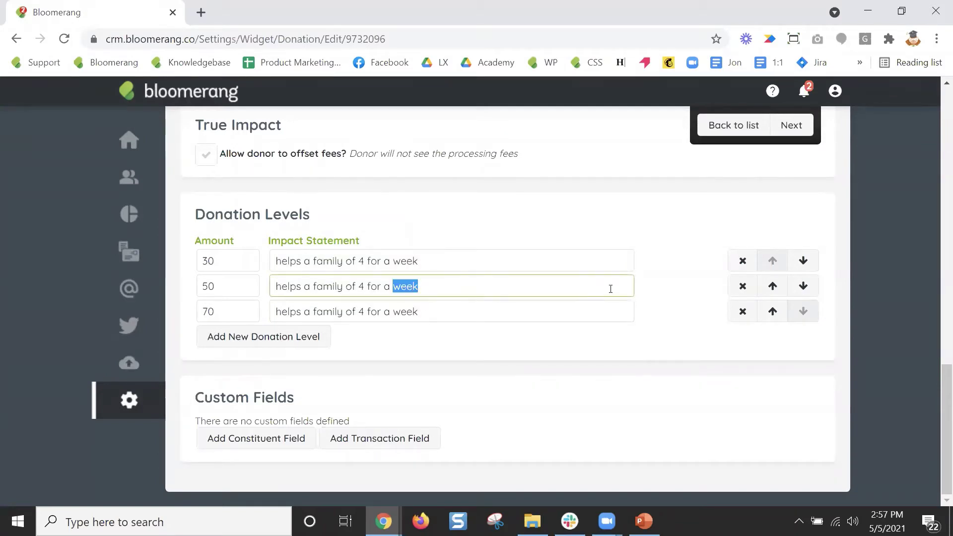
{"action": "type", "text": "t"}
{"action": "type", "text": "wo "}
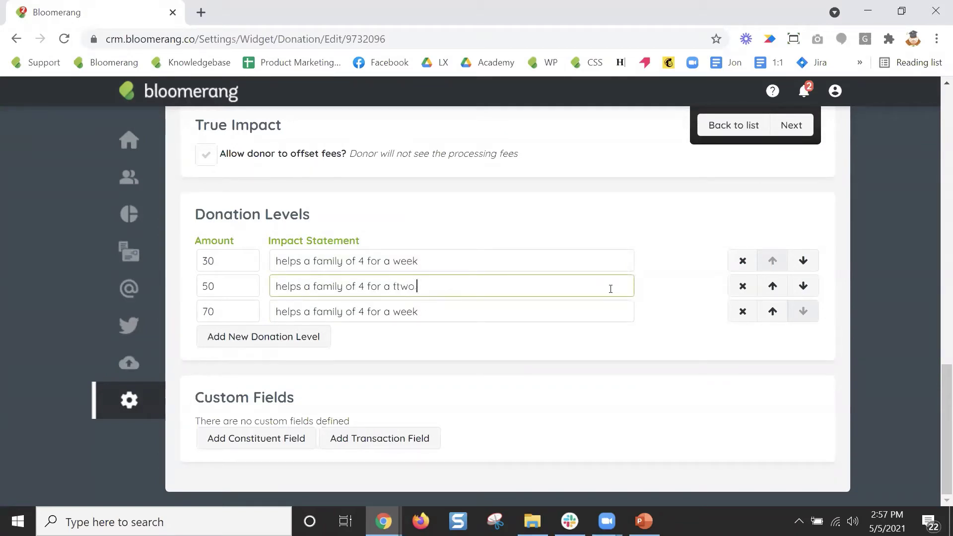
{"action": "type", "text": "weejk"}
{"action": "key", "text": "BackSpace"}
{"action": "type", "text": "jk"}
{"action": "key", "text": "BackSpace"}
{"action": "key", "text": "BackSpace"}
{"action": "type", "text": "ks"}
{"action": "double_click", "coordinate": [430, 322]}
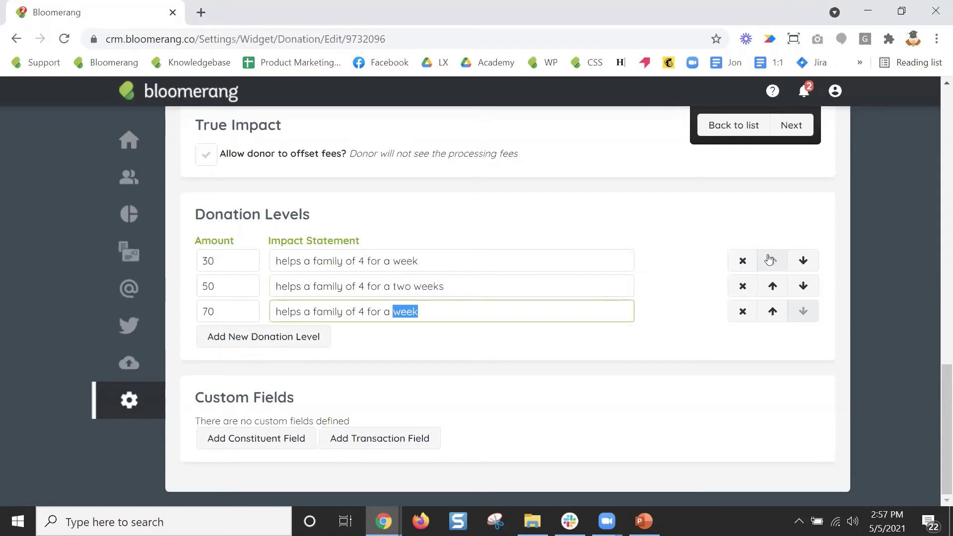
{"action": "type", "text": "month"}
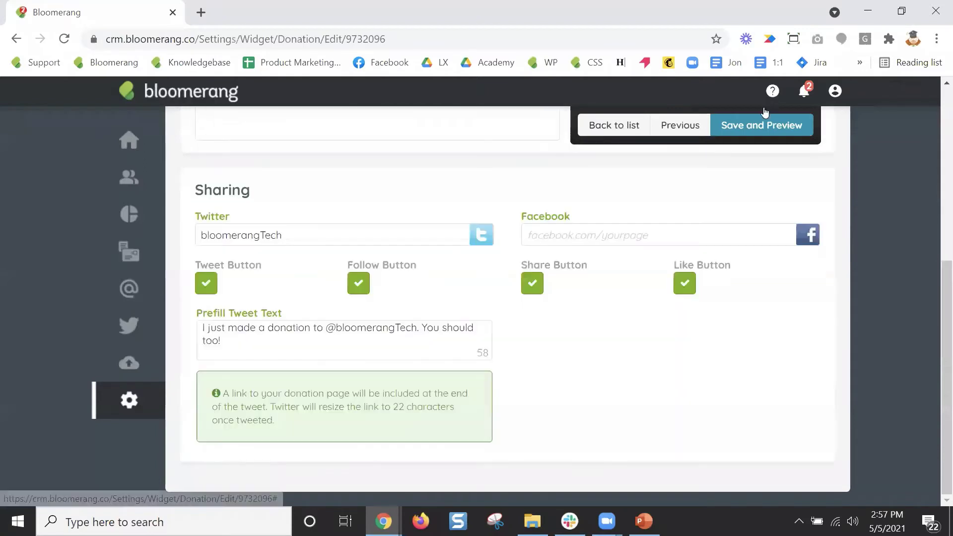
Save and preview the form, continue to publishing, then go back to the forms list.
{"action": "left_click", "coordinate": [764, 128]}
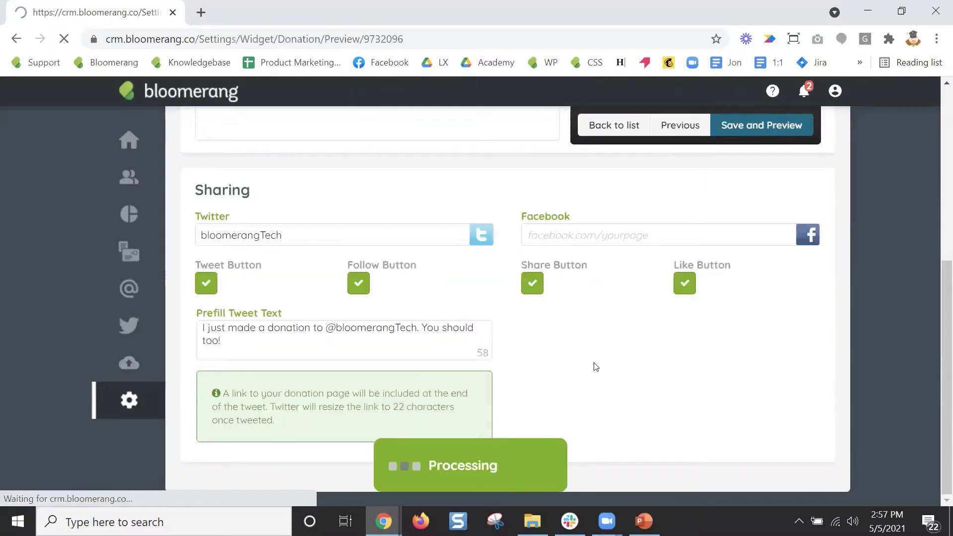
{"action": "left_click", "coordinate": [814, 139]}
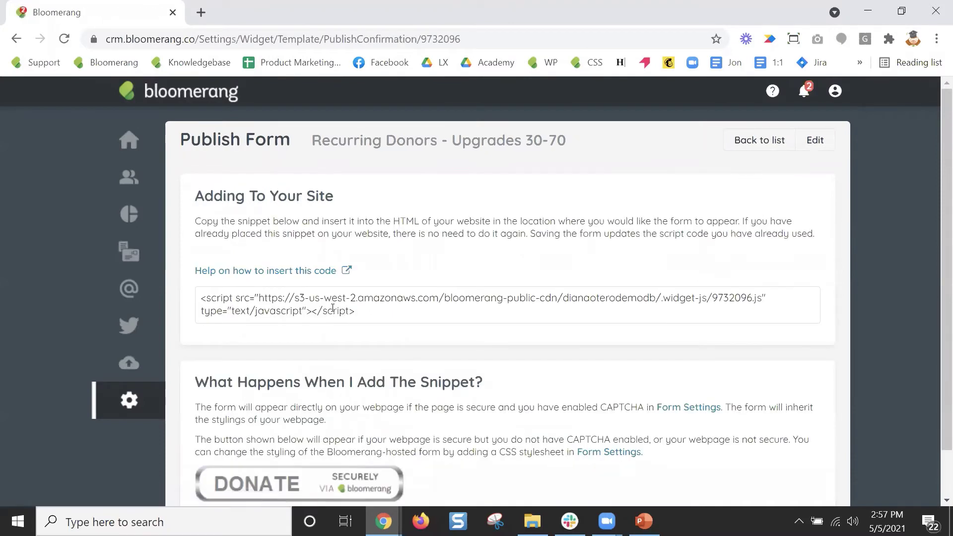
{"action": "left_click", "coordinate": [769, 149]}
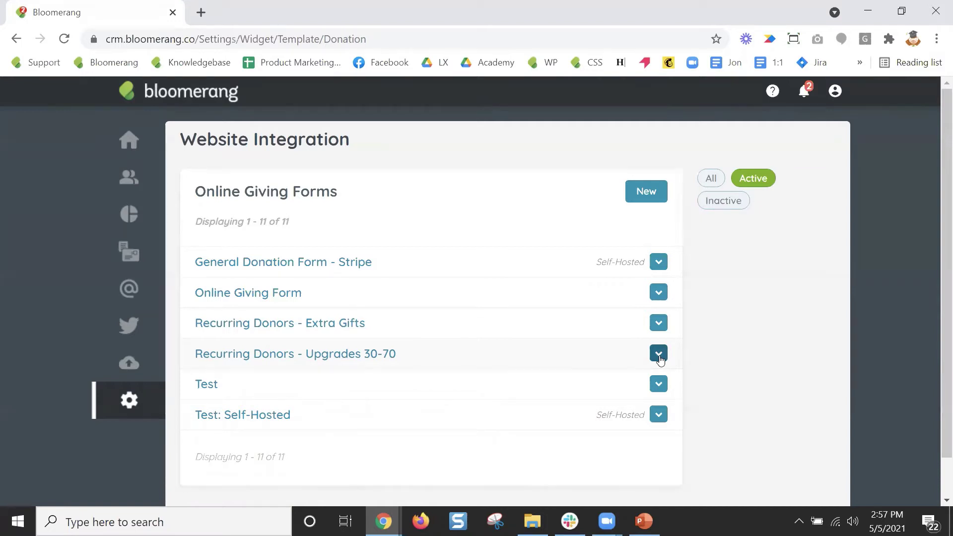
Copy the Recurring Donors - Upgrades 30-70 form and open the copy for editing.
{"action": "left_click", "coordinate": [659, 353]}
{"action": "left_click", "coordinate": [645, 416]}
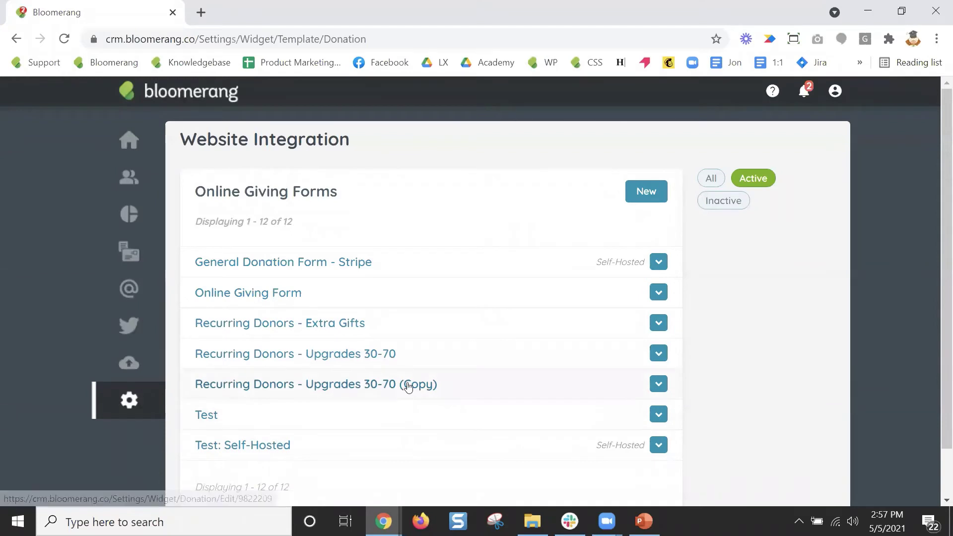
{"action": "left_click", "coordinate": [406, 385]}
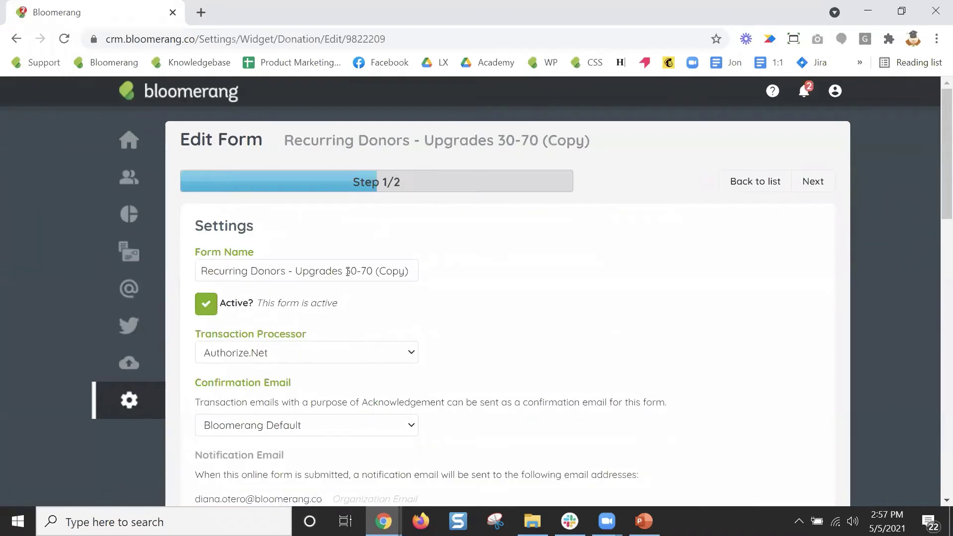
Replace '30-70 (Copy)' in the form name with '100+'.
{"action": "left_click_drag", "start_coordinate": [345, 271], "coordinate": [471, 275]}
{"action": "type", "text": "100+"}
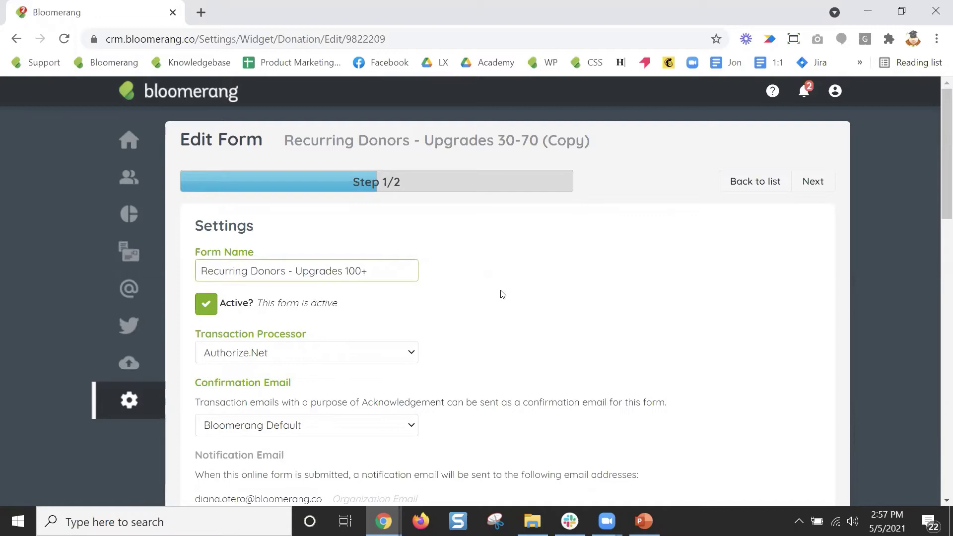
{"action": "scroll", "coordinate": [500, 292], "scroll_direction": "down", "scroll_amount": 8}
{"action": "scroll", "coordinate": [499, 291], "scroll_direction": "up", "scroll_amount": 5}
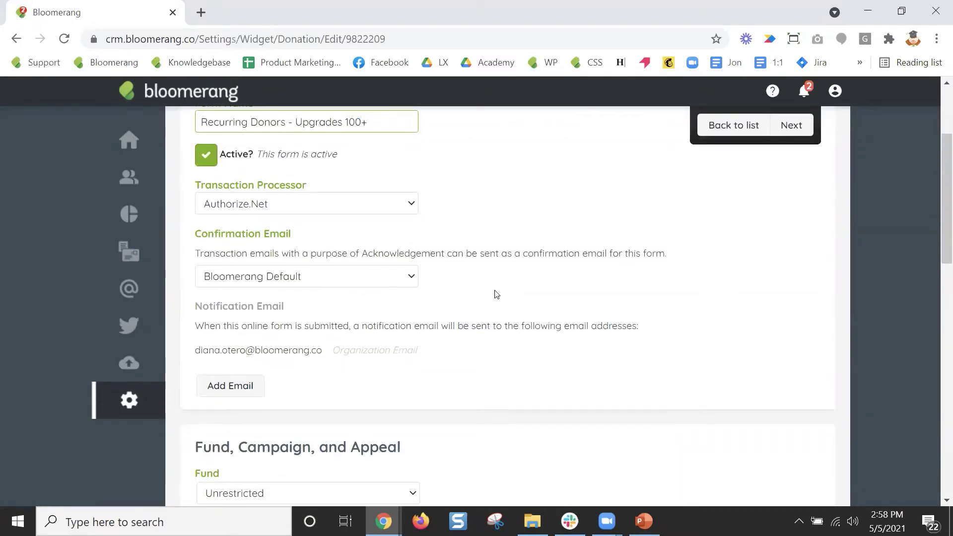
{"action": "scroll", "coordinate": [493, 294], "scroll_direction": "up", "scroll_amount": 1}
{"action": "scroll", "coordinate": [477, 334], "scroll_direction": "down", "scroll_amount": 3}
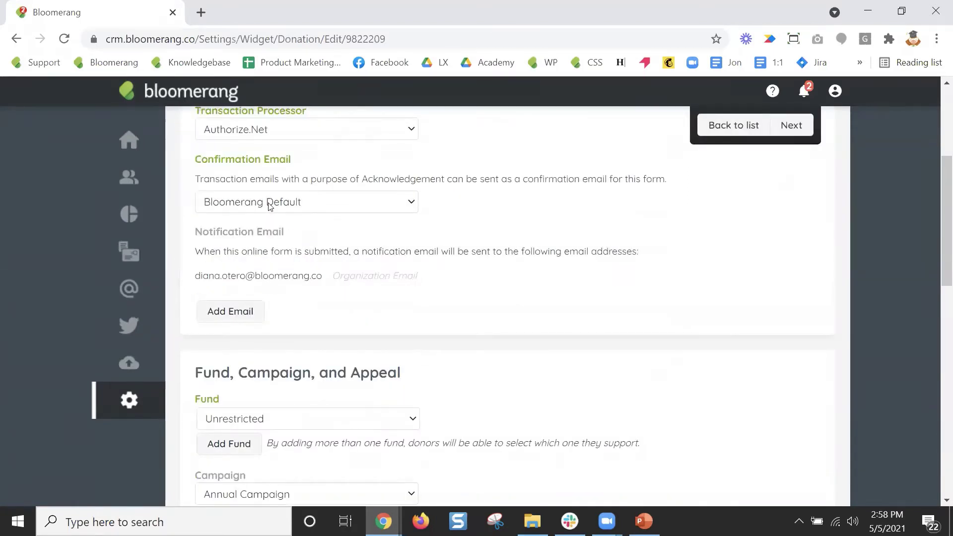
{"action": "triple_click", "coordinate": [257, 233]}
{"action": "scroll", "coordinate": [496, 308], "scroll_direction": "down", "scroll_amount": 10}
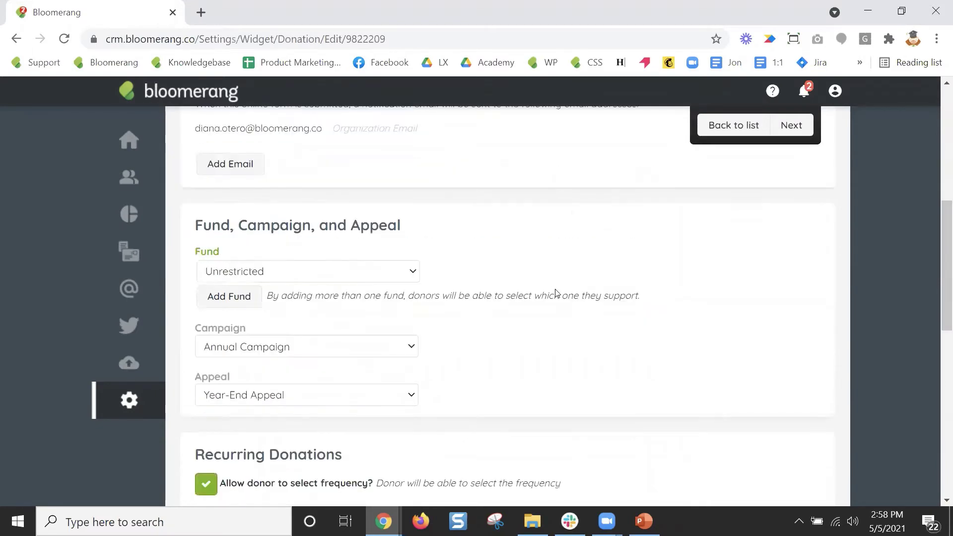
{"action": "scroll", "coordinate": [556, 296], "scroll_direction": "down", "scroll_amount": 2}
Change the first donation level amount from 30 to 100.
{"action": "double_click", "coordinate": [226, 353]}
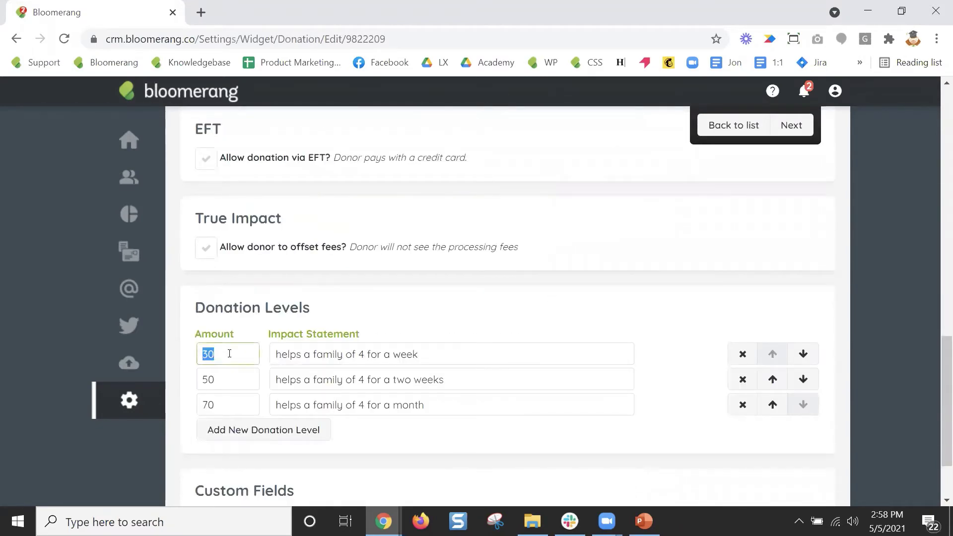
{"action": "type", "text": "100"}
{"action": "scroll", "coordinate": [570, 334], "scroll_direction": "up", "scroll_amount": 10}
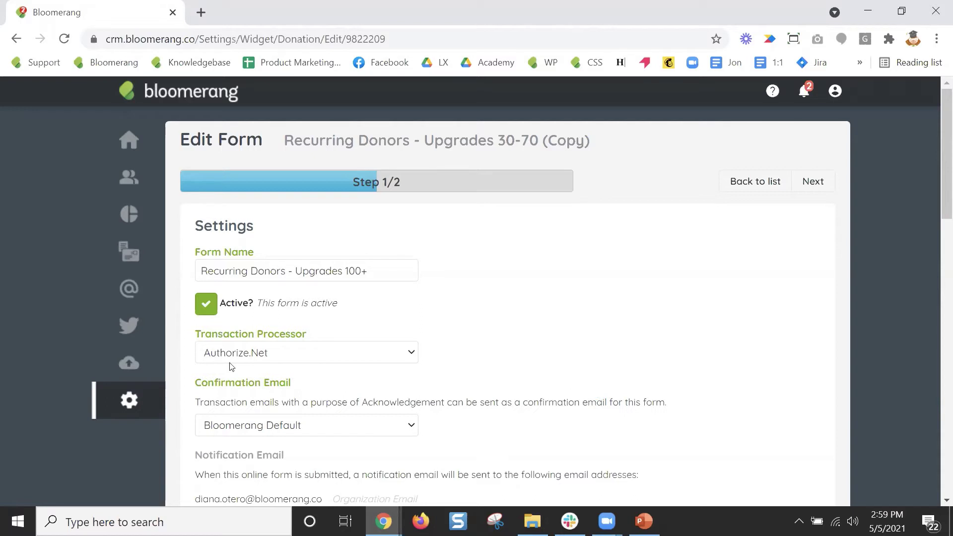
{"action": "mouse_move", "coordinate": [149, 281]}
{"action": "scroll", "coordinate": [839, 356], "scroll_direction": "down", "scroll_amount": 10}
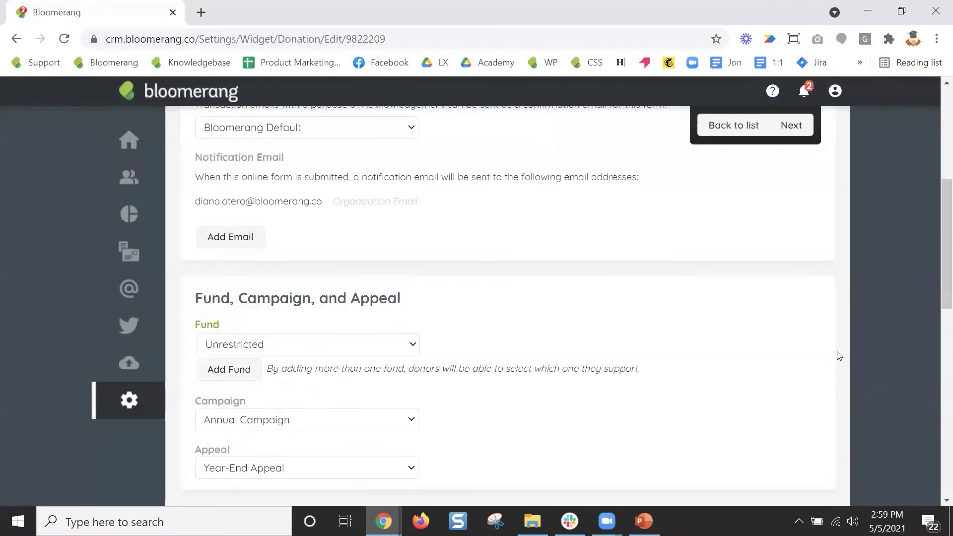
{"action": "scroll", "coordinate": [838, 356], "scroll_direction": "down", "scroll_amount": 3}
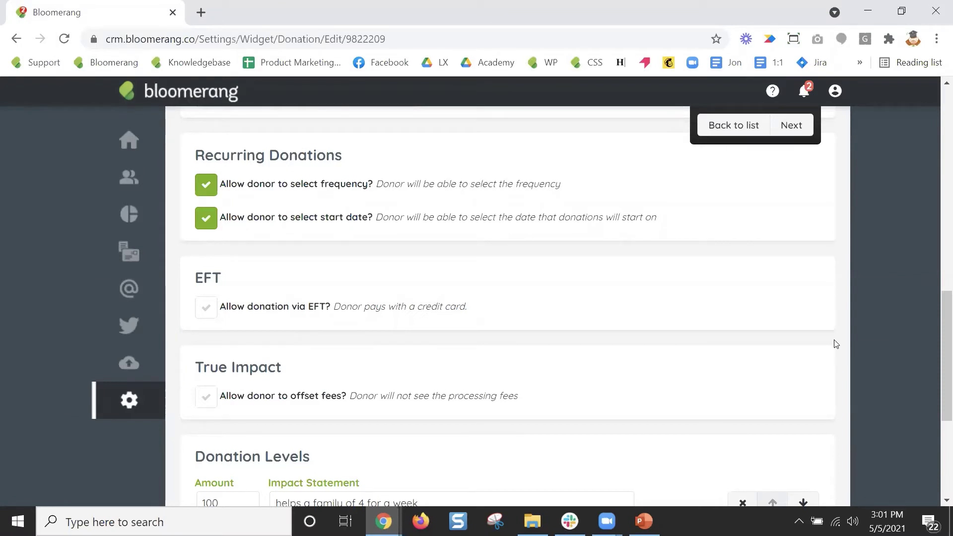
Change the first donation level amount from 100 back to 30.
{"action": "scroll", "coordinate": [897, 336], "scroll_direction": "down", "scroll_amount": 5}
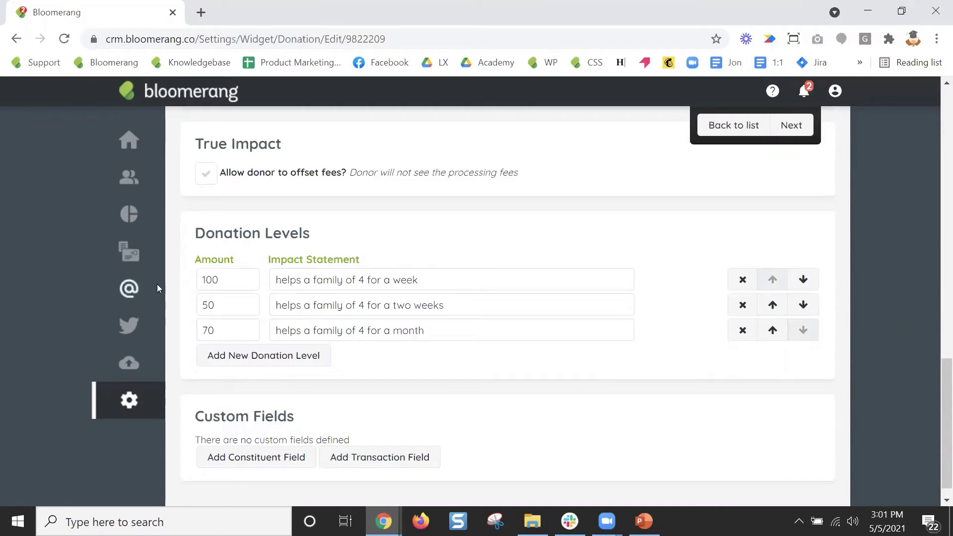
{"action": "double_click", "coordinate": [234, 279]}
{"action": "type", "text": "30"}
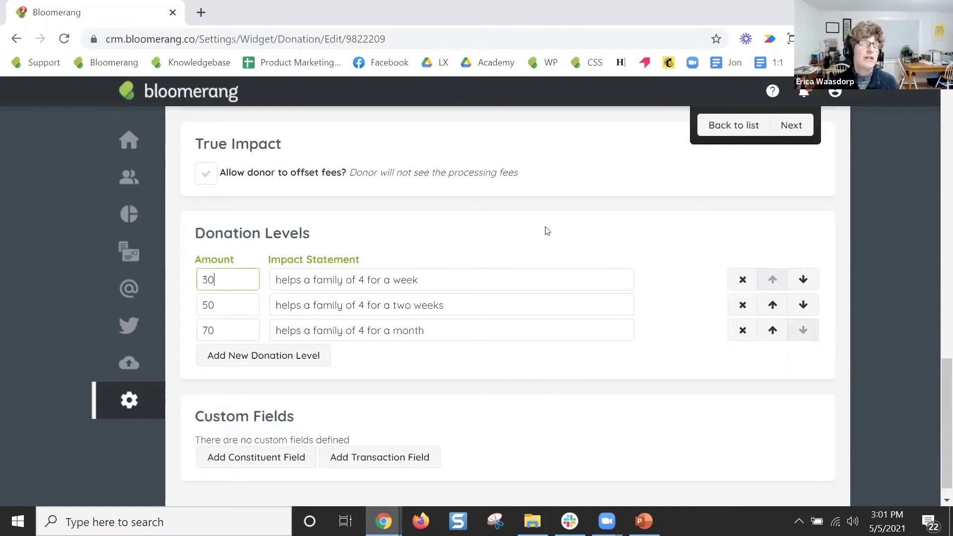
{"action": "left_click", "coordinate": [587, 246]}
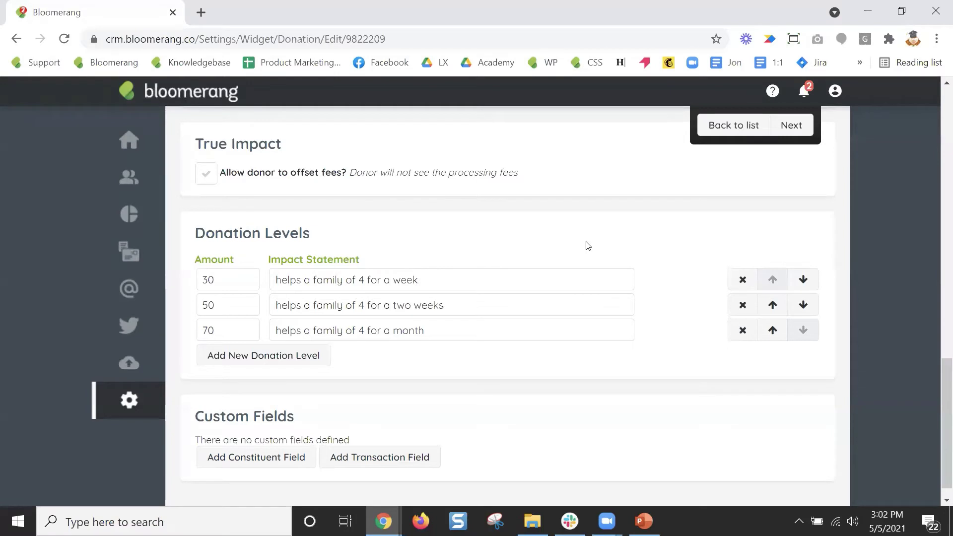
{"action": "left_click", "coordinate": [130, 291]}
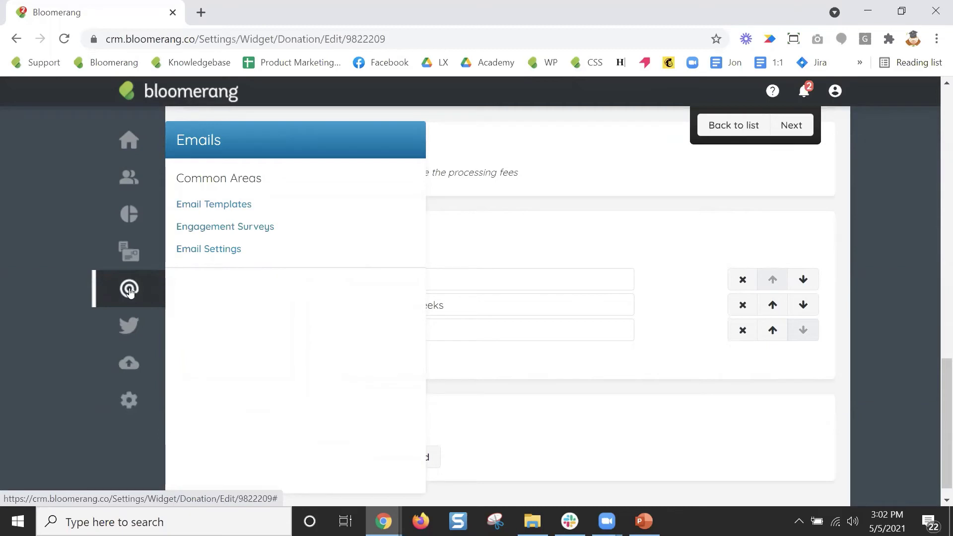
Go to Email Templates and create a new email from a Starter Template.
{"action": "left_click", "coordinate": [228, 208]}
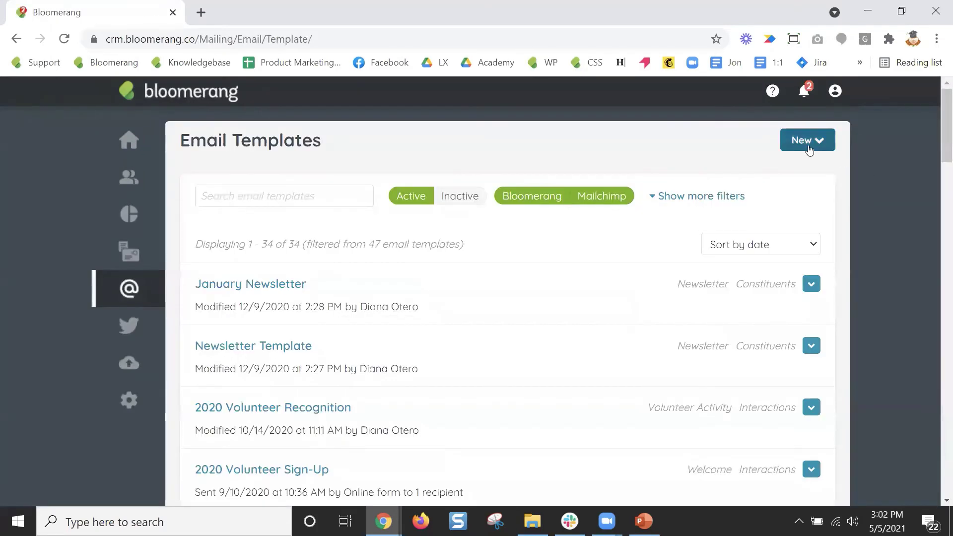
{"action": "left_click", "coordinate": [807, 144]}
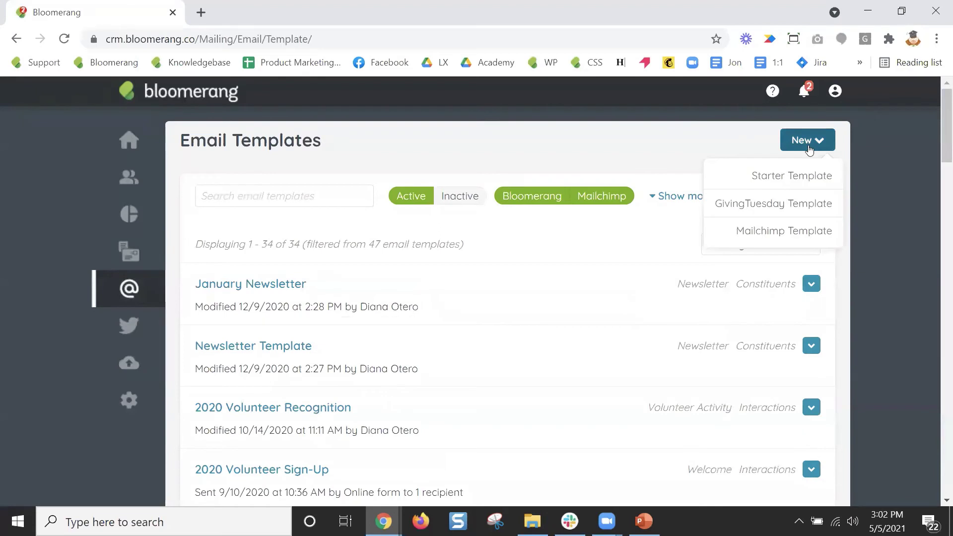
{"action": "left_click", "coordinate": [827, 177]}
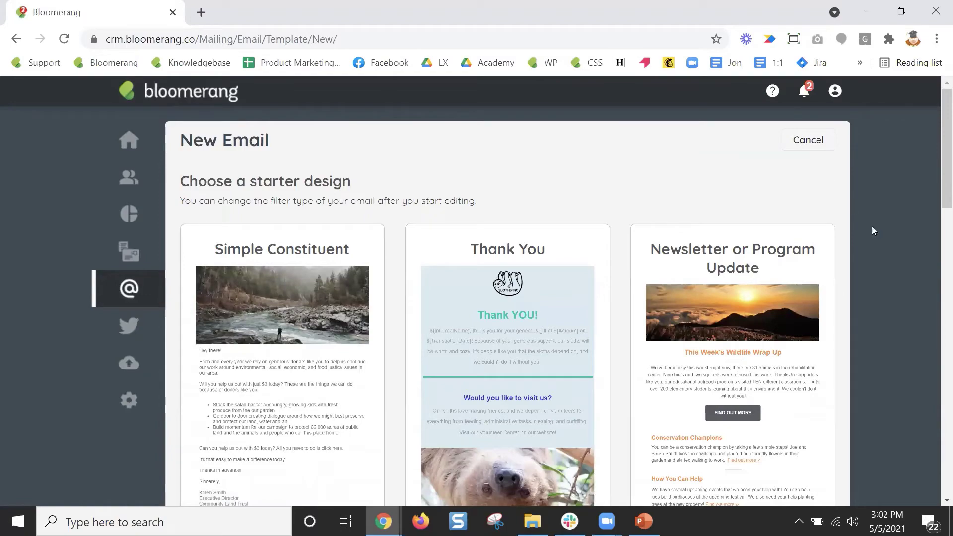
Start a new email from the Simple Transaction starter design with its sloth thank-you content.
{"action": "scroll", "coordinate": [904, 279], "scroll_direction": "down", "scroll_amount": 10}
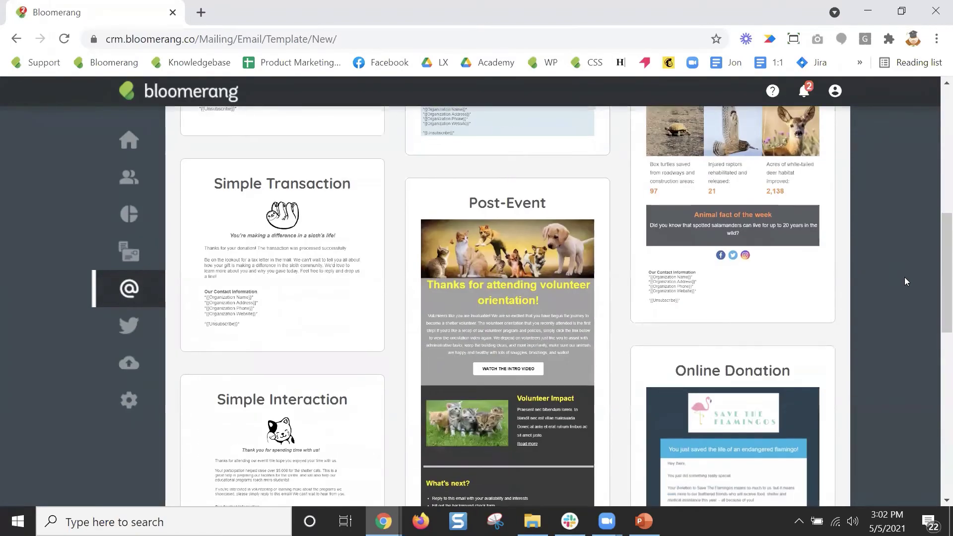
{"action": "scroll", "coordinate": [904, 277], "scroll_direction": "up", "scroll_amount": 10}
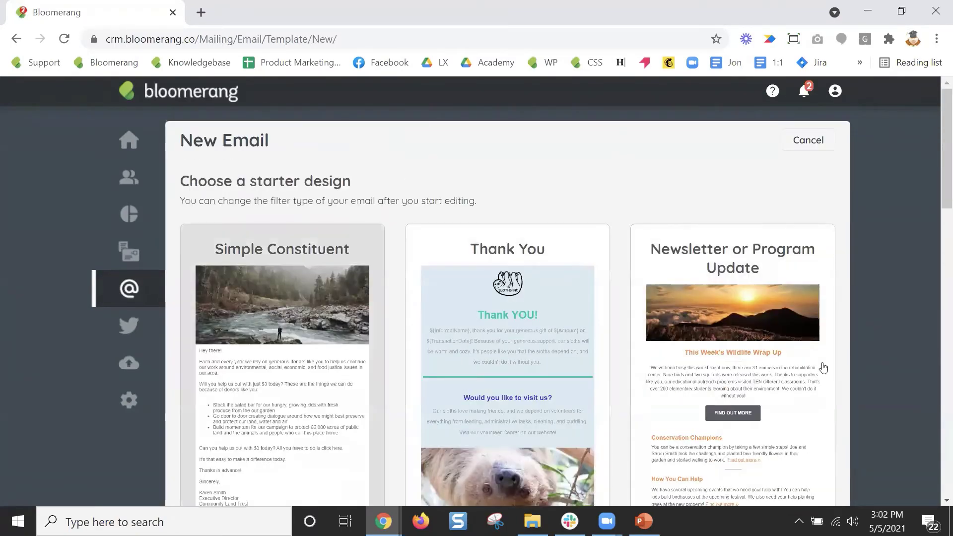
{"action": "scroll", "coordinate": [874, 340], "scroll_direction": "down", "scroll_amount": 8}
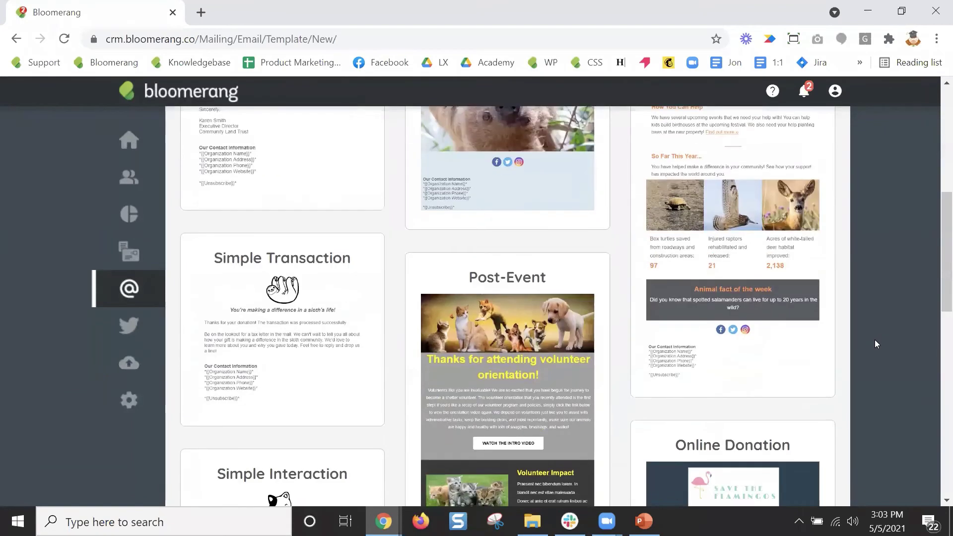
{"action": "left_click", "coordinate": [283, 304]}
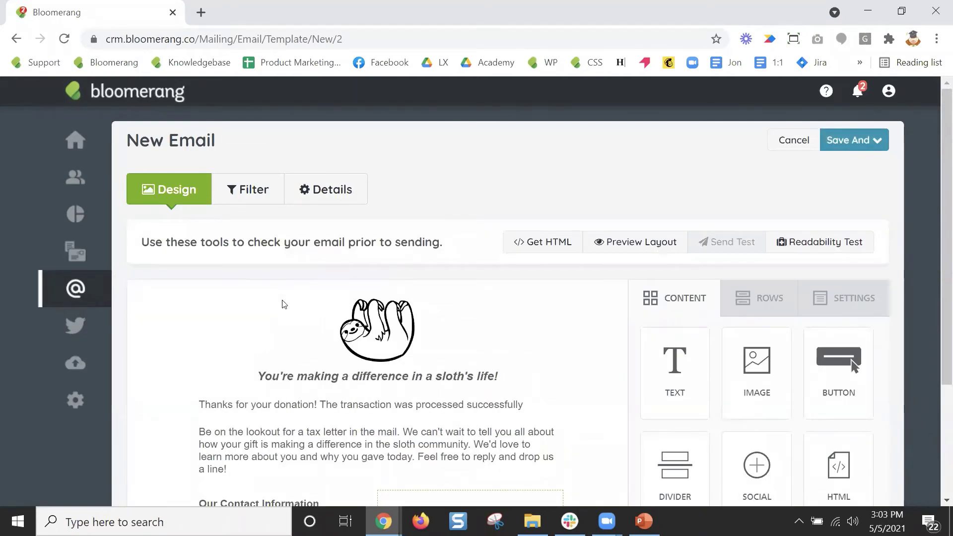
Edit the thank-you line to 'Thanks for your recurring donation of' and bring up Insert Merge Field.
{"action": "scroll", "coordinate": [576, 401], "scroll_direction": "down", "scroll_amount": 2}
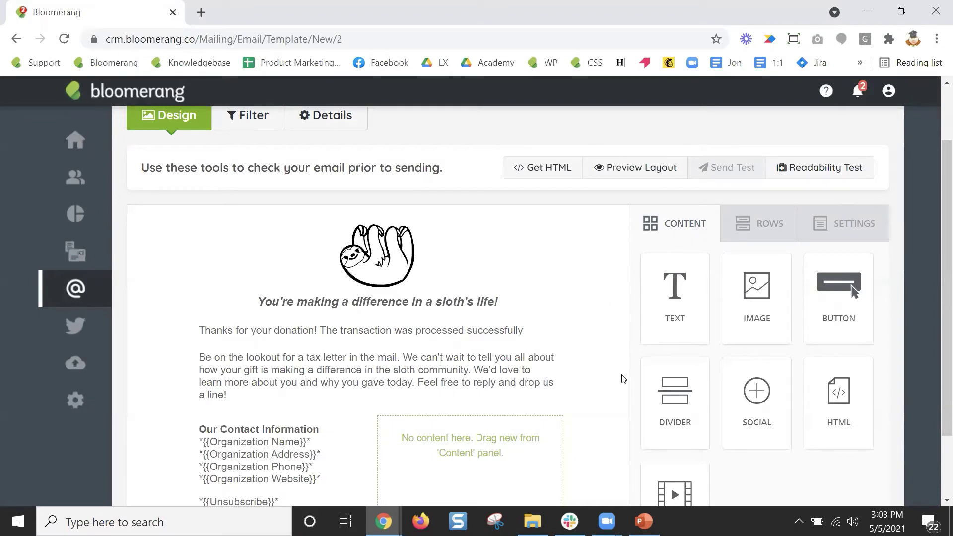
{"action": "left_click", "coordinate": [356, 369]}
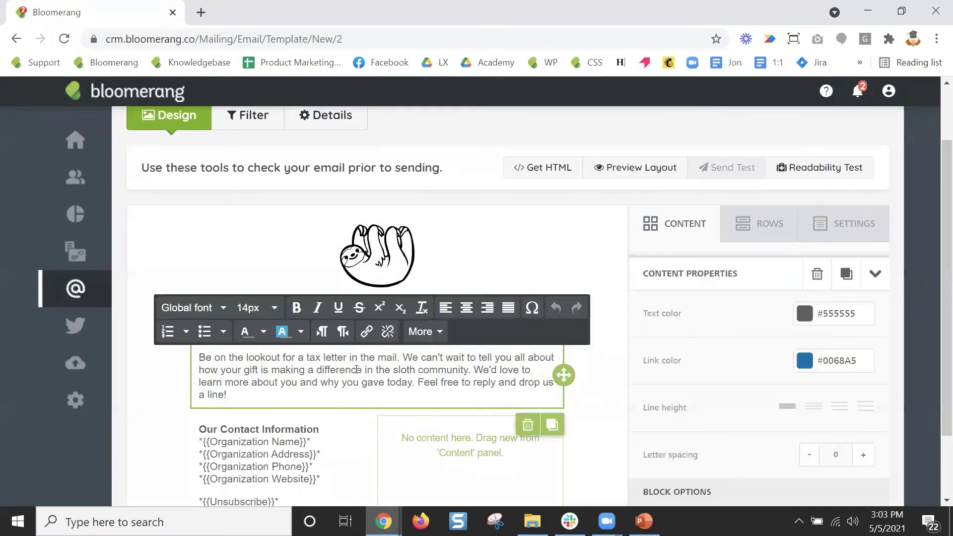
{"action": "scroll", "coordinate": [288, 451], "scroll_direction": "up", "scroll_amount": 1}
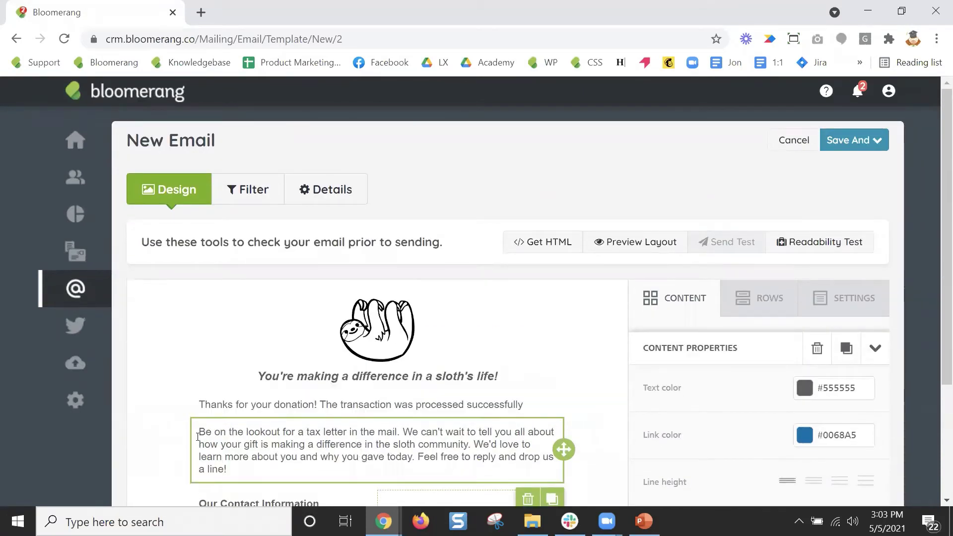
{"action": "left_click", "coordinate": [300, 404]}
{"action": "type", "text": "of"}
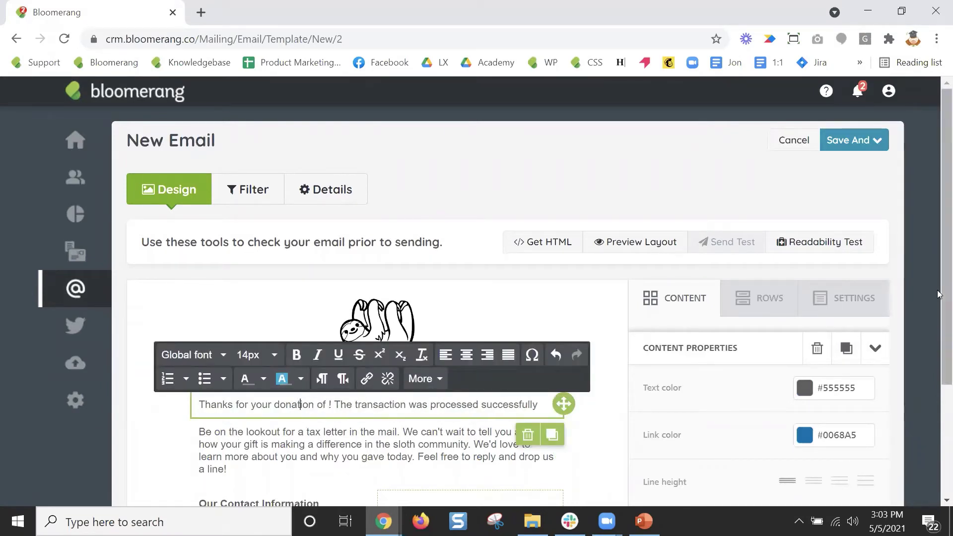
{"action": "key", "text": "Left"}
{"action": "key", "text": "Left"}
{"action": "type", "text": "recurring"}
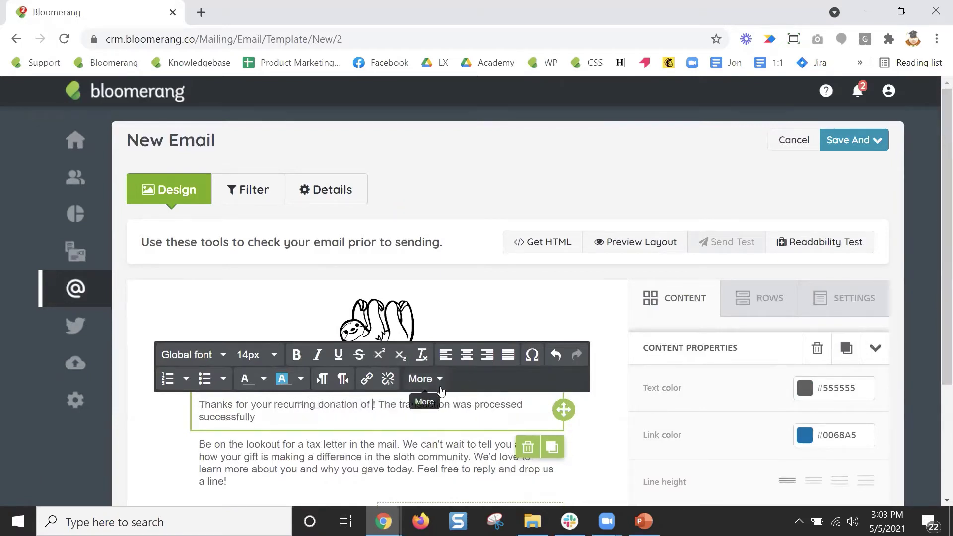
{"action": "left_click", "coordinate": [466, 409]}
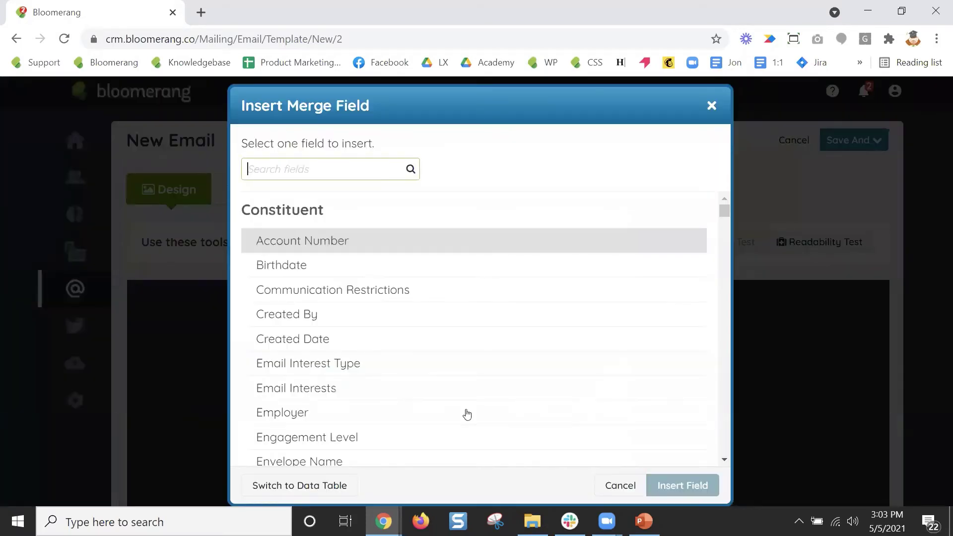
Search 'amount' and insert the Transaction Amount merge field after 'donation of'.
{"action": "type", "text": "amount"}
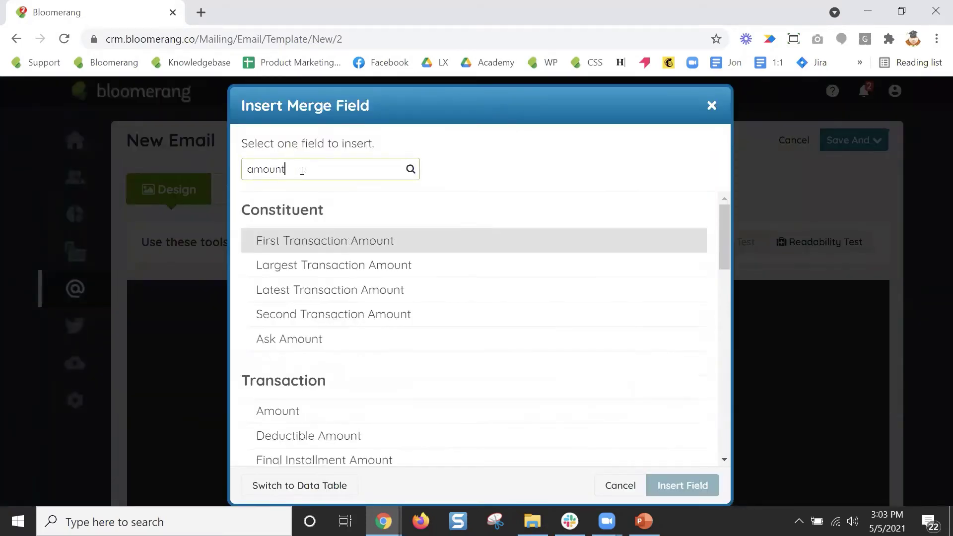
{"action": "scroll", "coordinate": [397, 290], "scroll_direction": "down", "scroll_amount": 1}
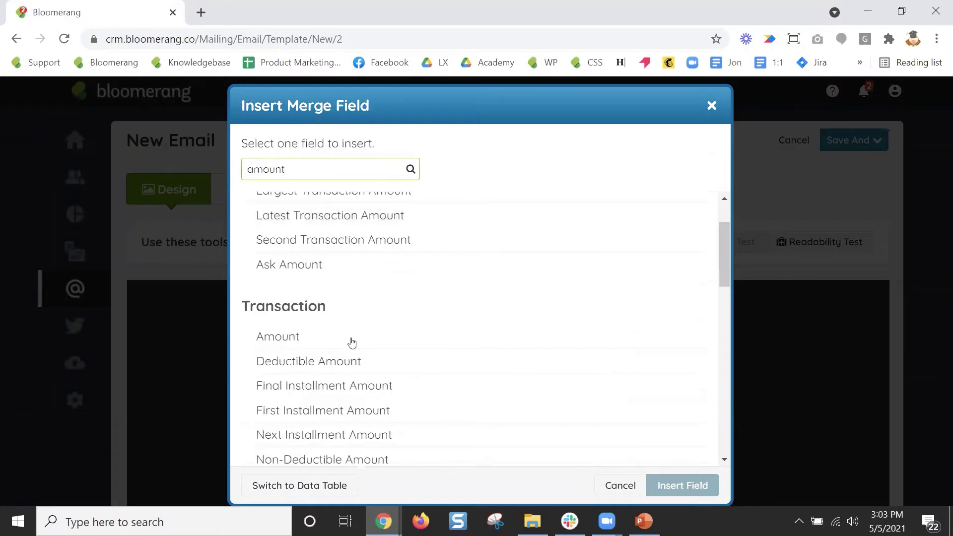
{"action": "left_click", "coordinate": [351, 341]}
{"action": "left_click", "coordinate": [682, 485]}
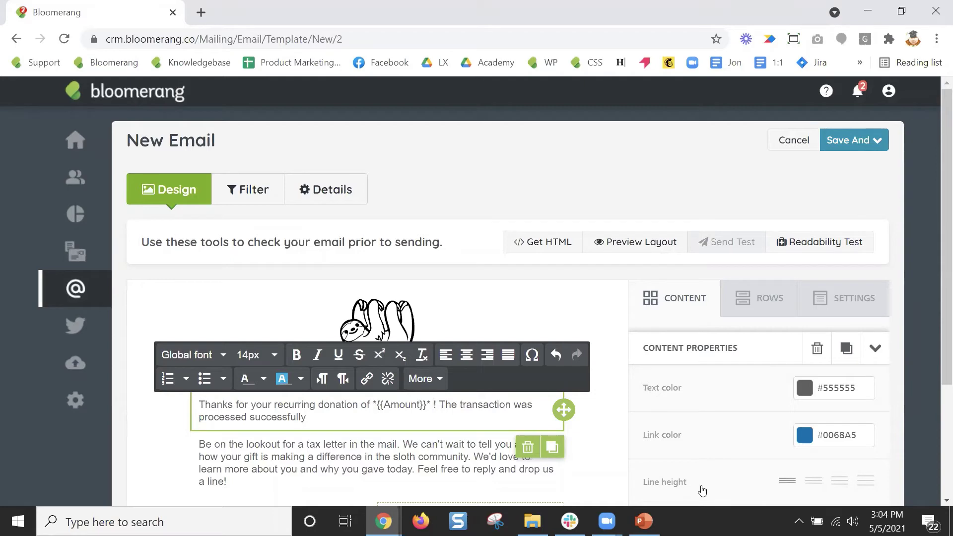
Name the email 'Thank You Upgrade 30-70' and set its purpose to Acknowledgement.
{"action": "left_click", "coordinate": [334, 198]}
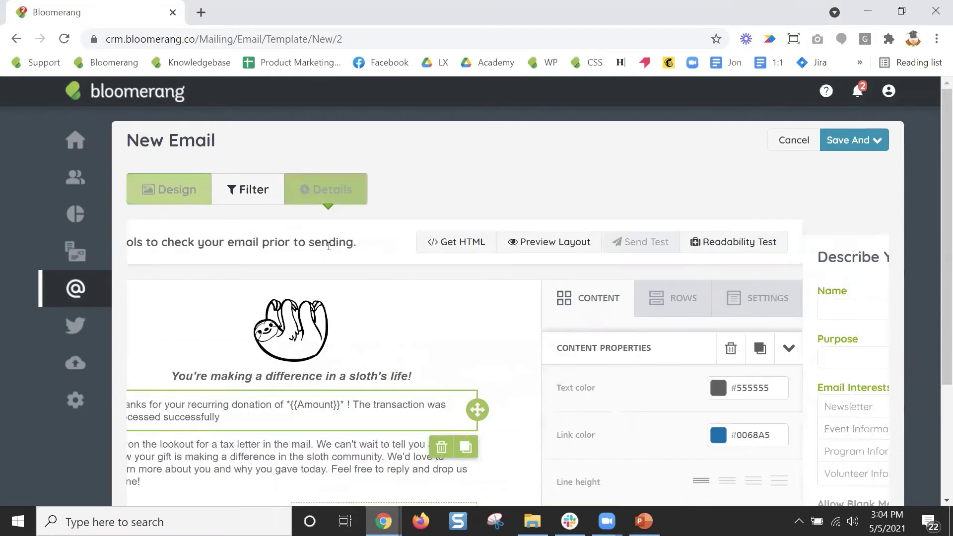
{"action": "left_click", "coordinate": [291, 308]}
{"action": "type", "text": "Thank You "}
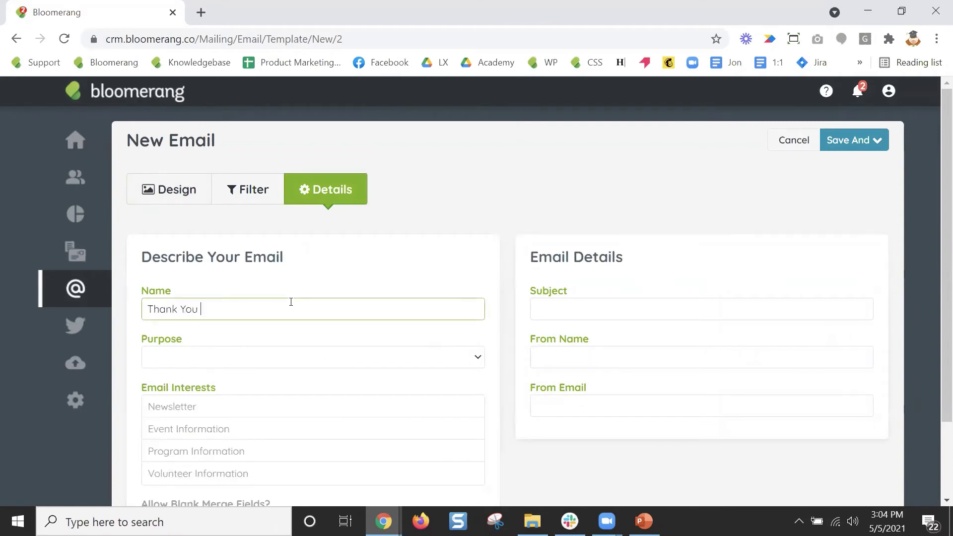
{"action": "type", "text": "Upgrade 30-70"}
{"action": "left_click", "coordinate": [287, 357]}
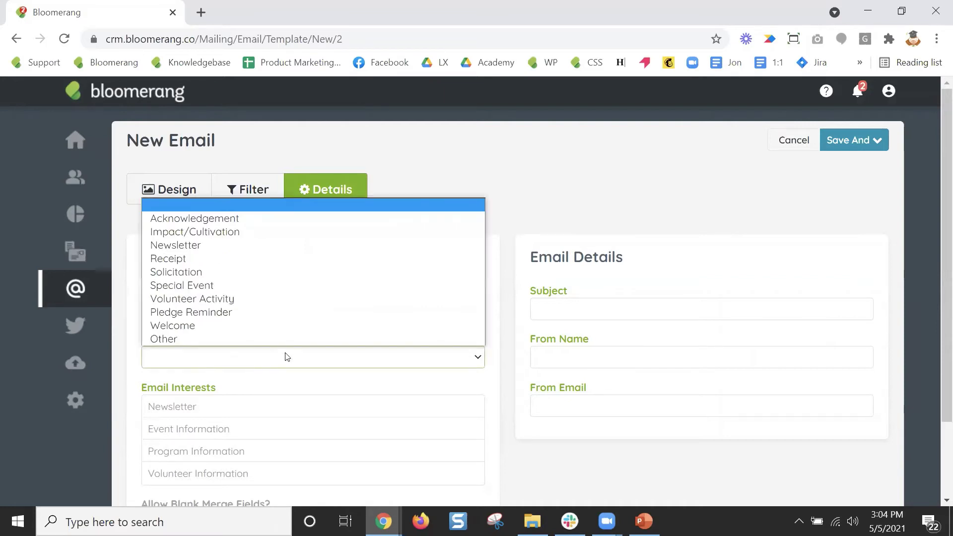
{"action": "left_click", "coordinate": [262, 219]}
Check the Newsletter, Event, Program and Volunteer Information email interests.
{"action": "left_click", "coordinate": [246, 406]}
{"action": "left_click", "coordinate": [252, 432]}
{"action": "left_click", "coordinate": [255, 450]}
{"action": "left_click", "coordinate": [263, 473]}
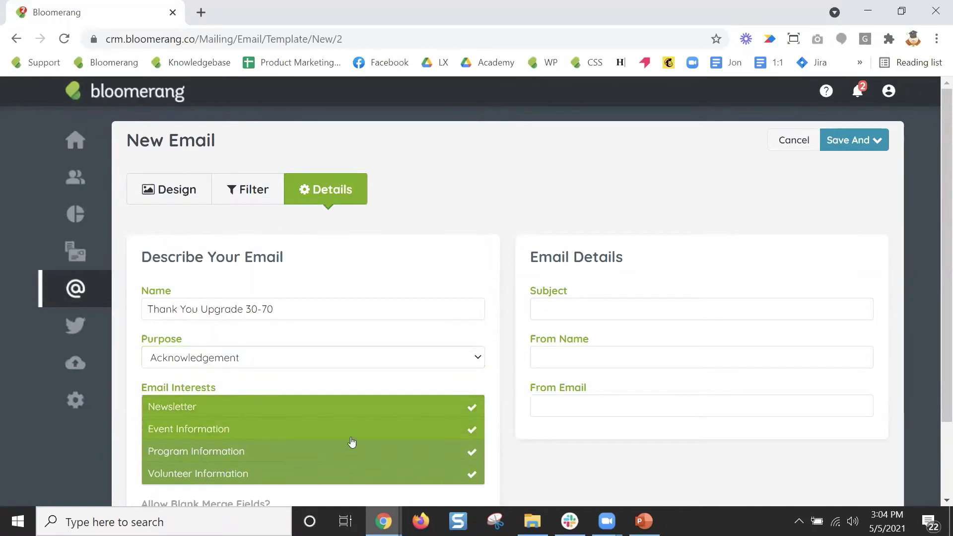
Set subject 'Thank you for upgrading', fill in the sender name and e-mail, and save to Email Home.
{"action": "double_click", "coordinate": [290, 313]}
{"action": "left_click", "coordinate": [562, 306]}
{"action": "type", "text": "Thank "}
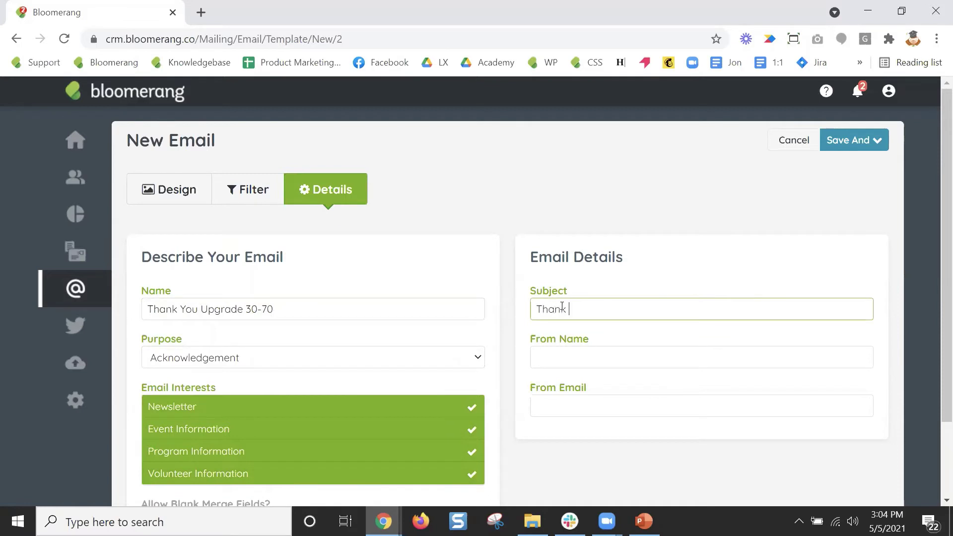
{"action": "type", "text": "you for upgrading"}
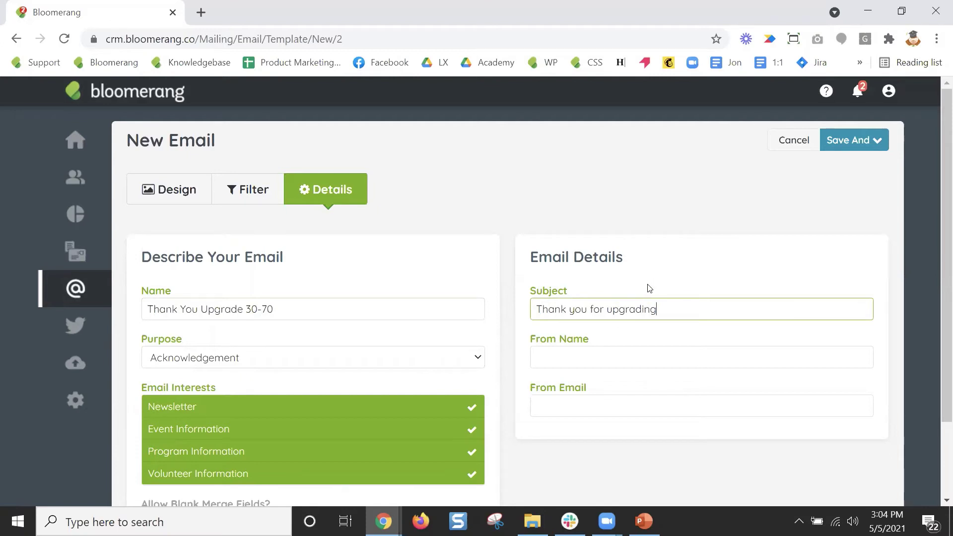
{"action": "type", "text": "Blossom"}
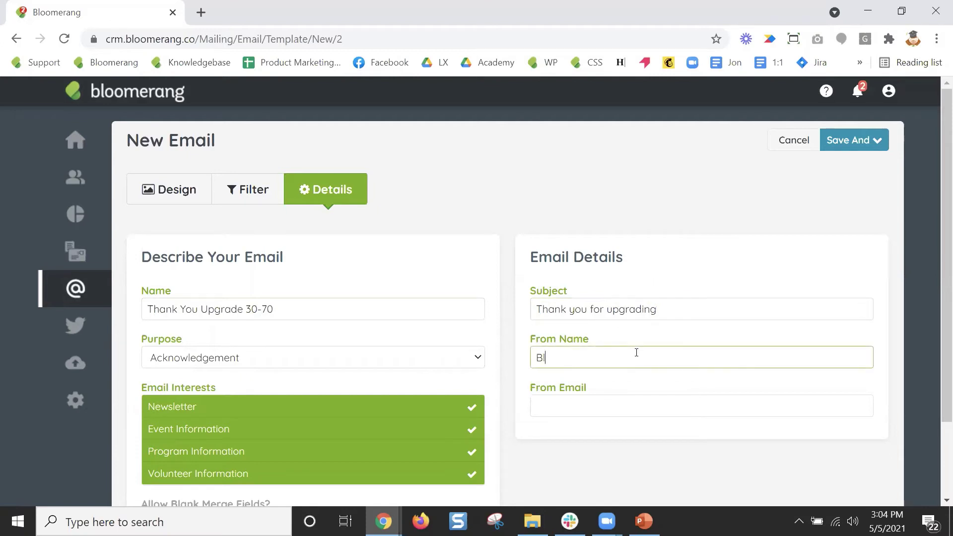
{"action": "key", "text": "Tab"}
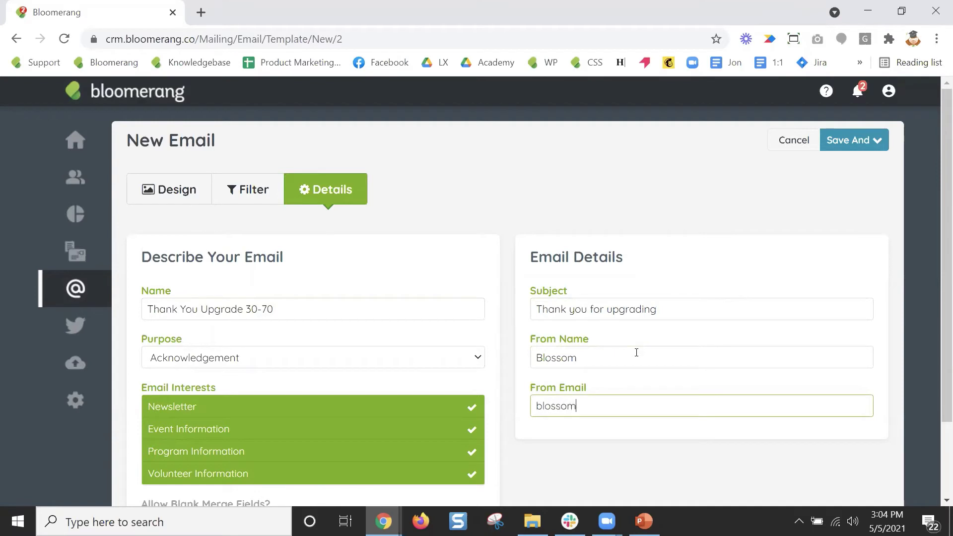
{"action": "left_click", "coordinate": [877, 153]}
{"action": "left_click", "coordinate": [883, 235]}
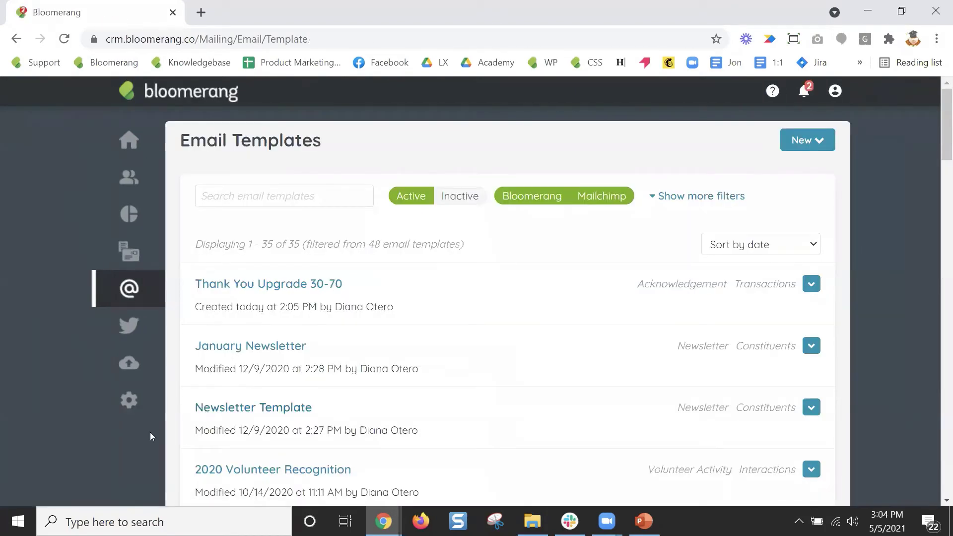
Set the Recurring Donors - Upgrades 30-70 form's confirmation email to Thank You Upgrade 30-70.
{"action": "left_click", "coordinate": [110, 407]}
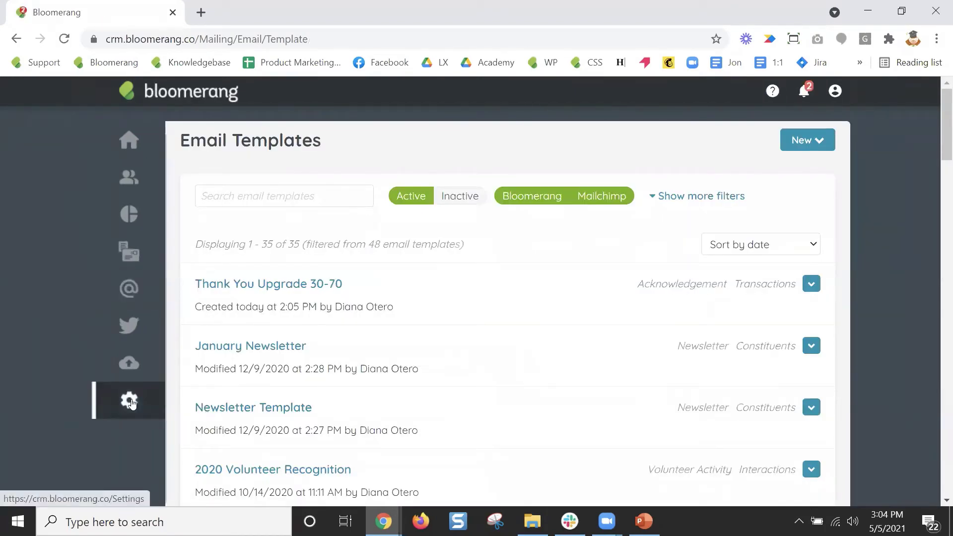
{"action": "left_click", "coordinate": [237, 318]}
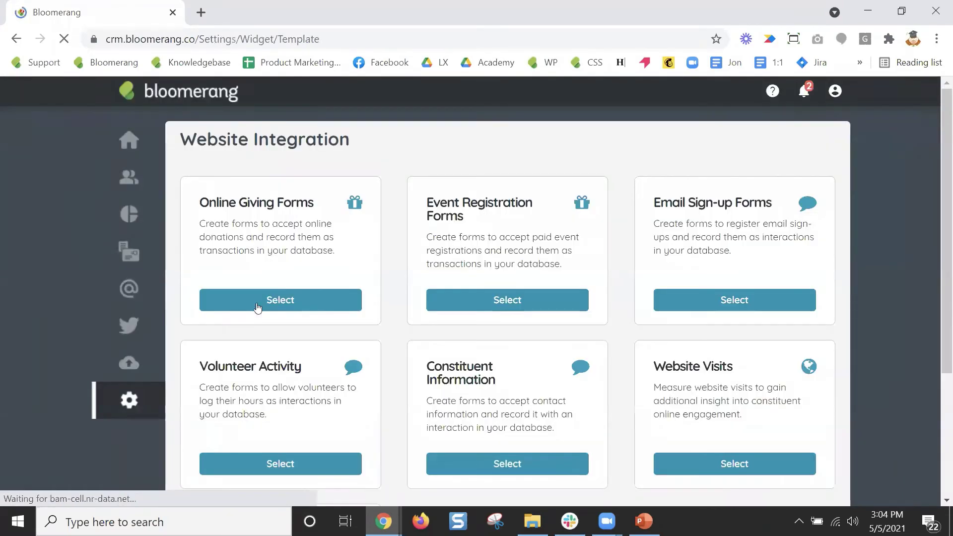
{"action": "left_click", "coordinate": [273, 300]}
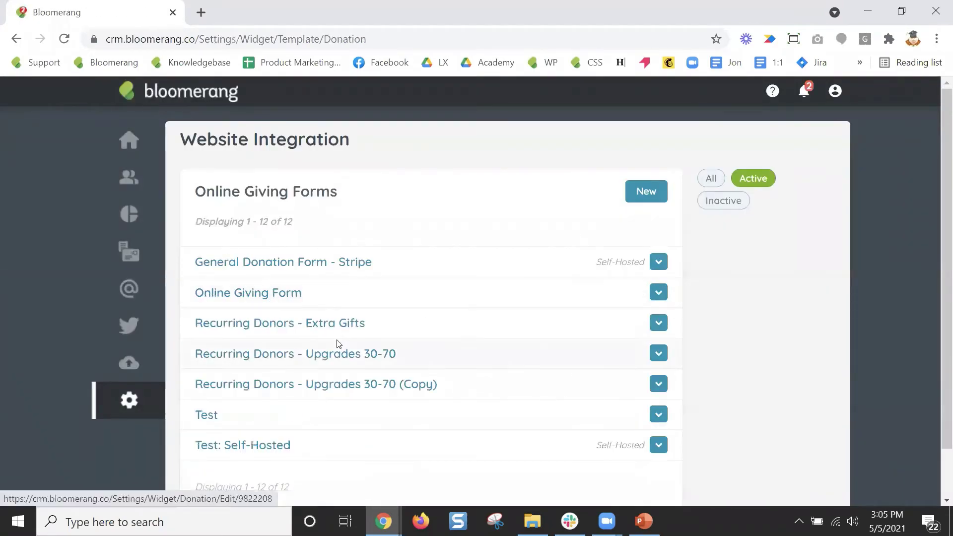
{"action": "left_click", "coordinate": [345, 353]}
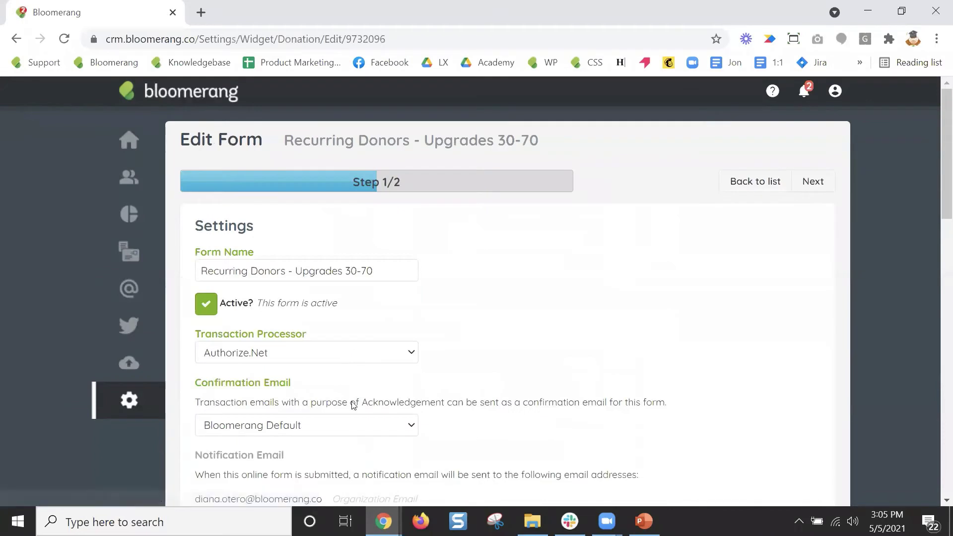
{"action": "scroll", "coordinate": [537, 363], "scroll_direction": "down", "scroll_amount": 2}
{"action": "scroll", "coordinate": [537, 362], "scroll_direction": "down", "scroll_amount": 1}
{"action": "left_click", "coordinate": [413, 276]}
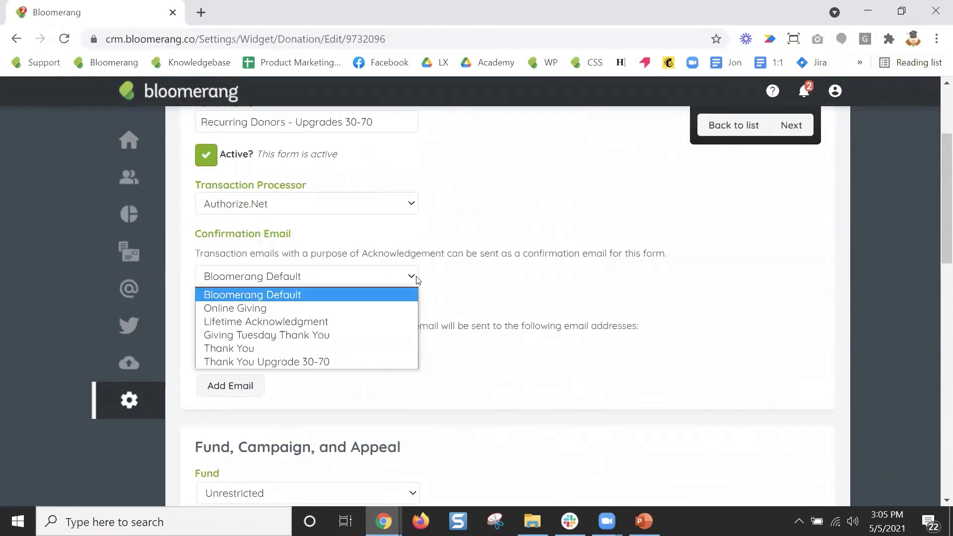
{"action": "left_click", "coordinate": [348, 362]}
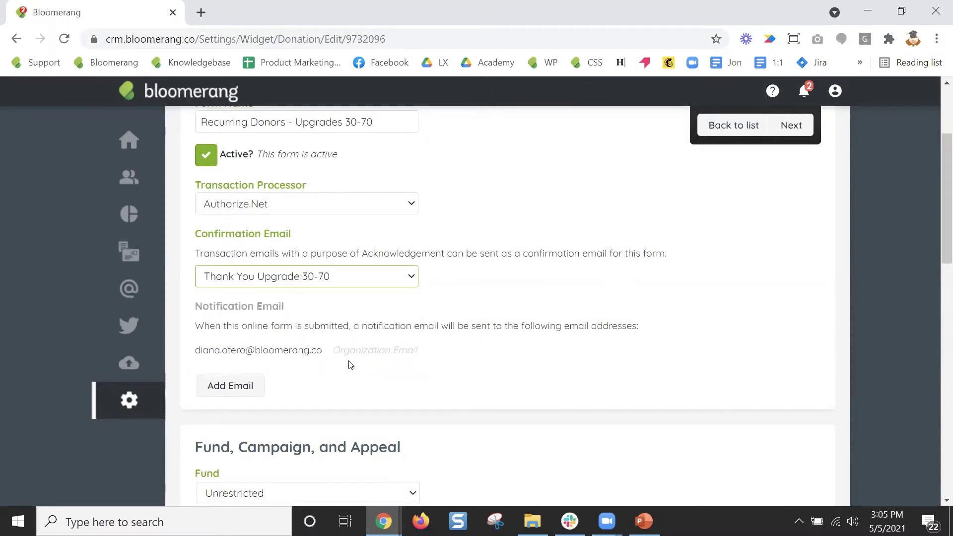
Advance the form to its success page step, then present the PowerPoint slide full screen.
{"action": "scroll", "coordinate": [458, 368], "scroll_direction": "up", "scroll_amount": 2}
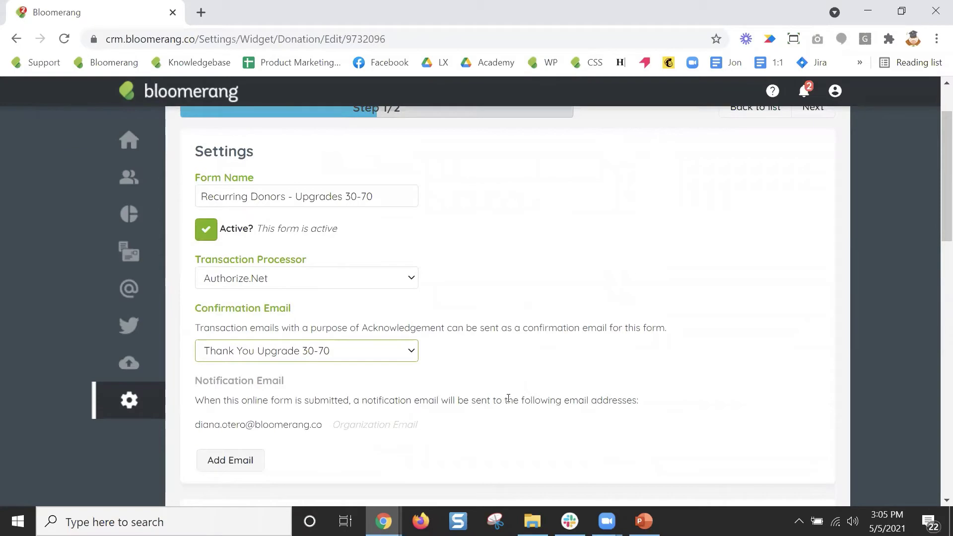
{"action": "scroll", "coordinate": [741, 305], "scroll_direction": "up", "scroll_amount": 2}
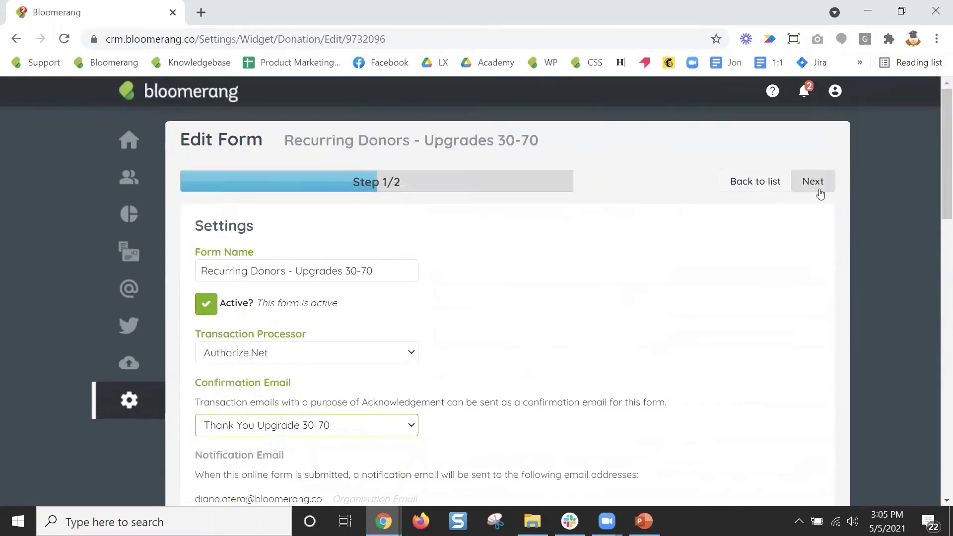
{"action": "left_click", "coordinate": [813, 182]}
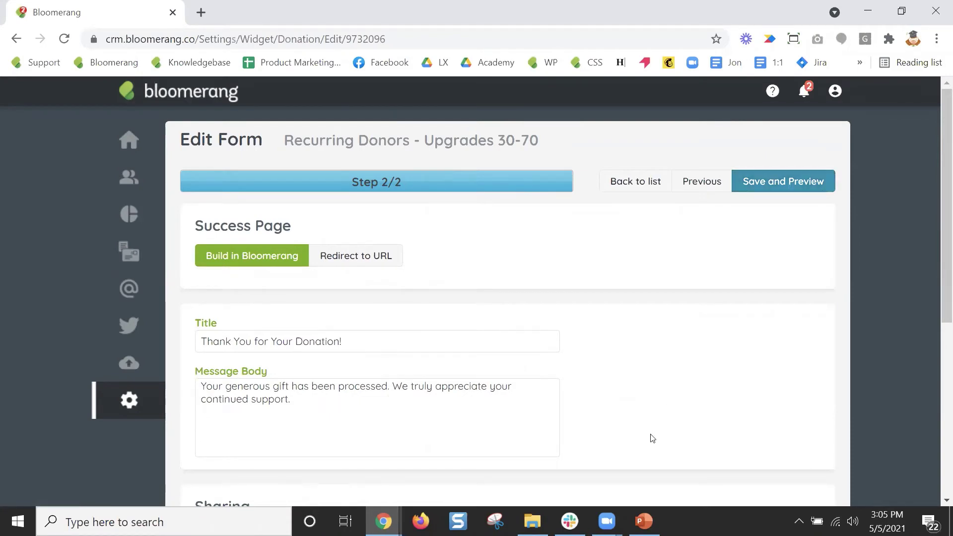
{"action": "left_click", "coordinate": [644, 521]}
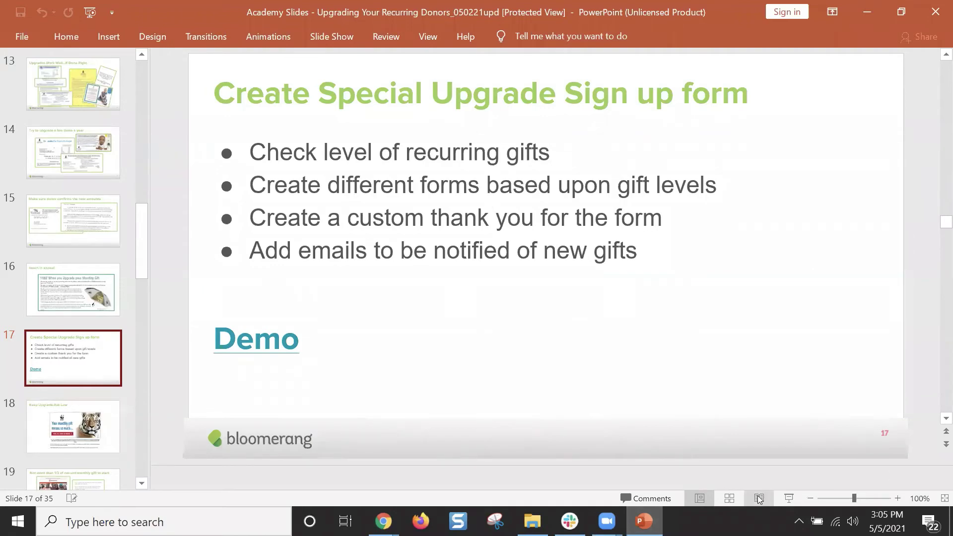
{"action": "left_click", "coordinate": [788, 498]}
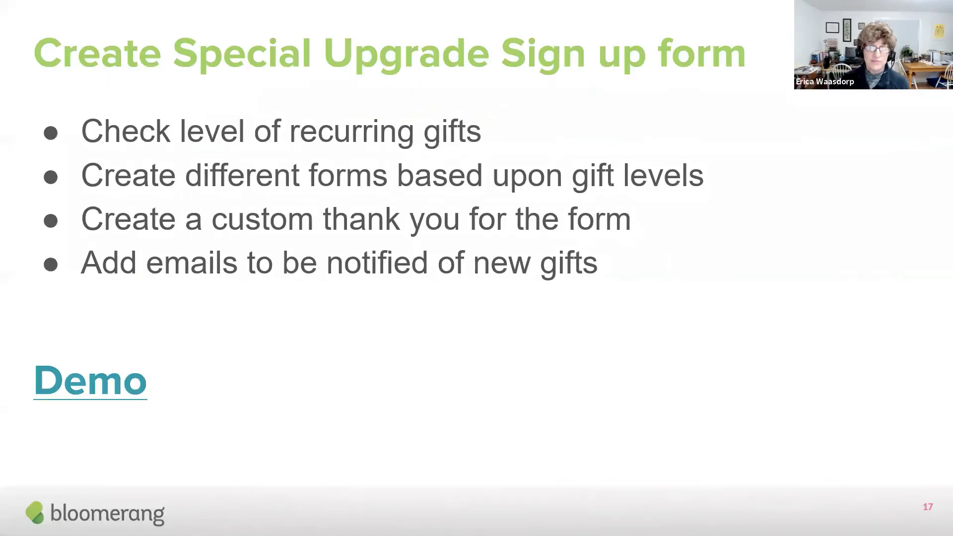
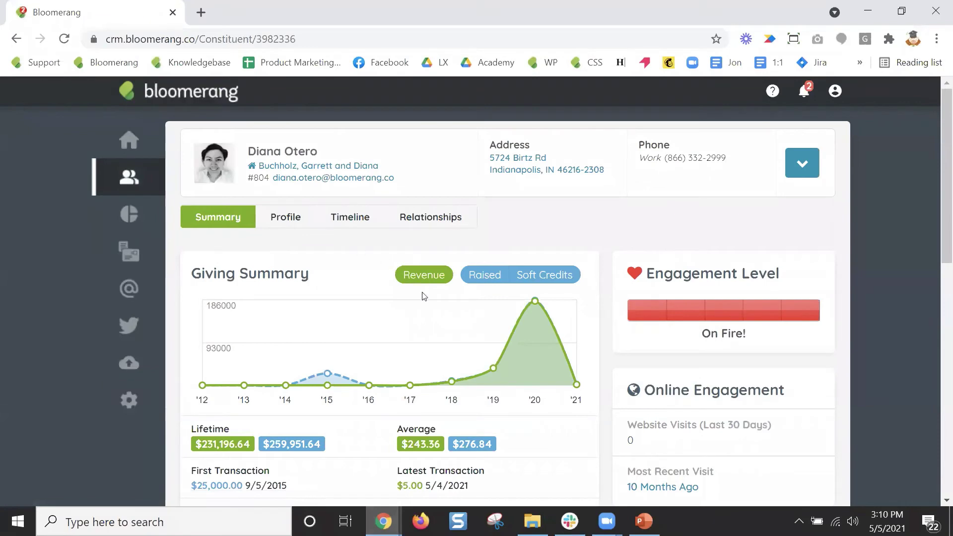
Open the 5/4/2021 $5.00 recurring payment from the timeline and view its Recurring Donation Schedule.
{"action": "scroll", "coordinate": [365, 303], "scroll_direction": "down", "scroll_amount": 5}
{"action": "scroll", "coordinate": [368, 300], "scroll_direction": "down", "scroll_amount": 1}
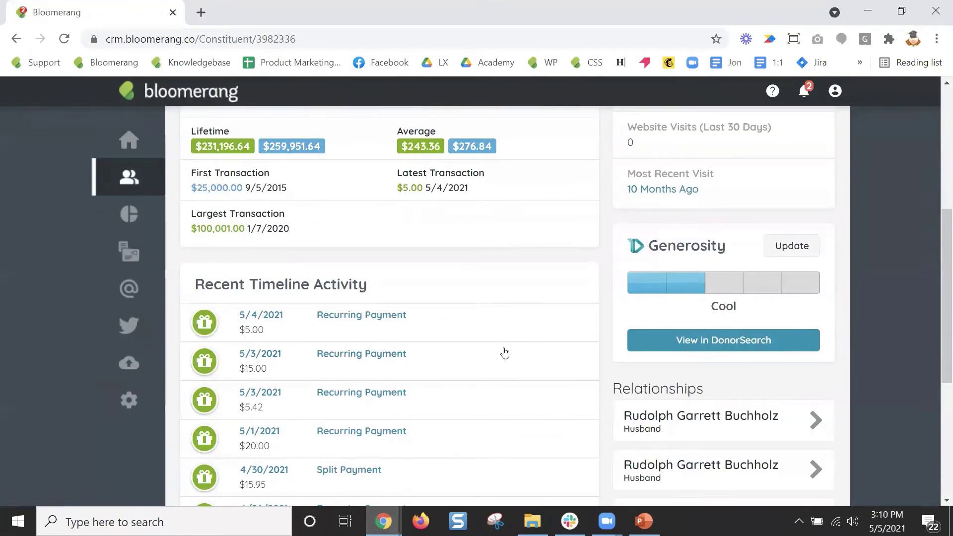
{"action": "scroll", "coordinate": [494, 340], "scroll_direction": "down", "scroll_amount": 4}
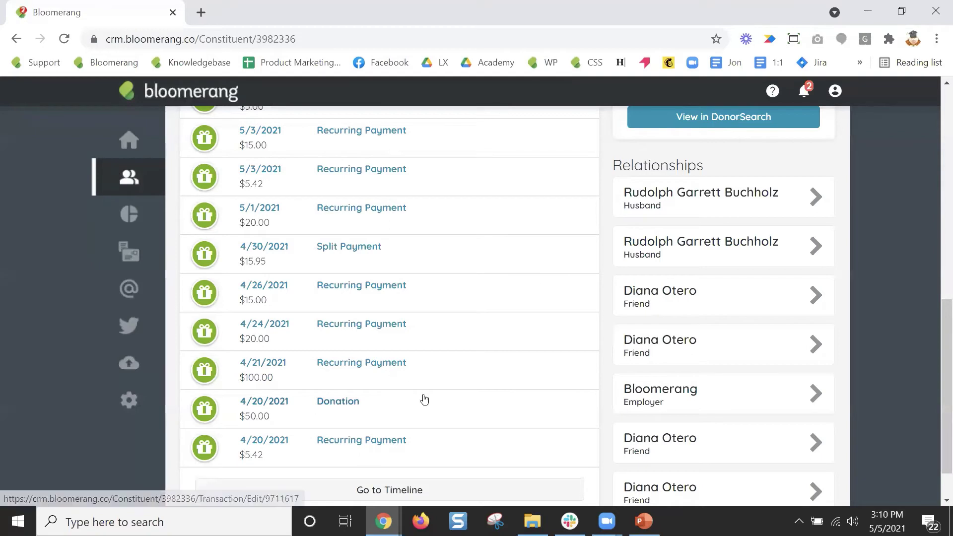
{"action": "scroll", "coordinate": [424, 397], "scroll_direction": "up", "scroll_amount": 2}
{"action": "left_click", "coordinate": [383, 169]}
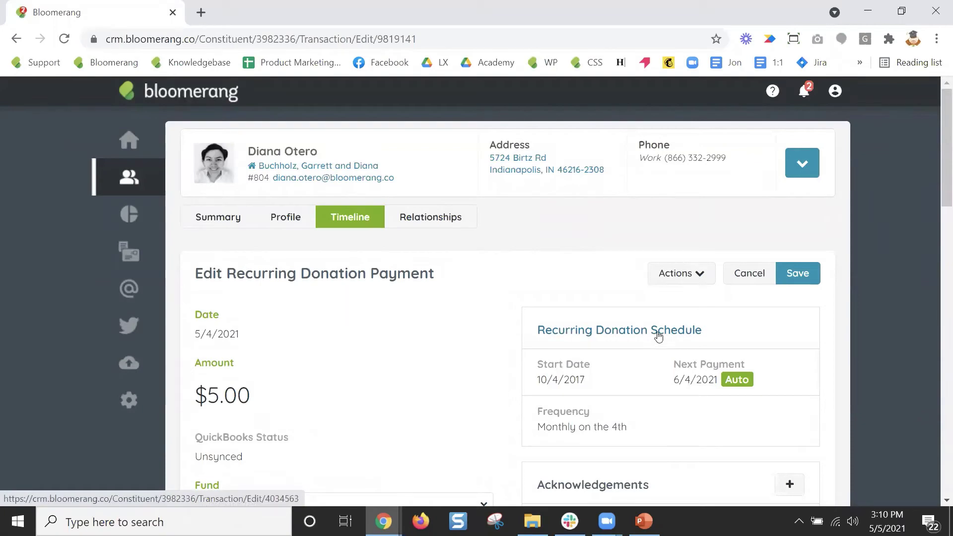
{"action": "left_click", "coordinate": [658, 335]}
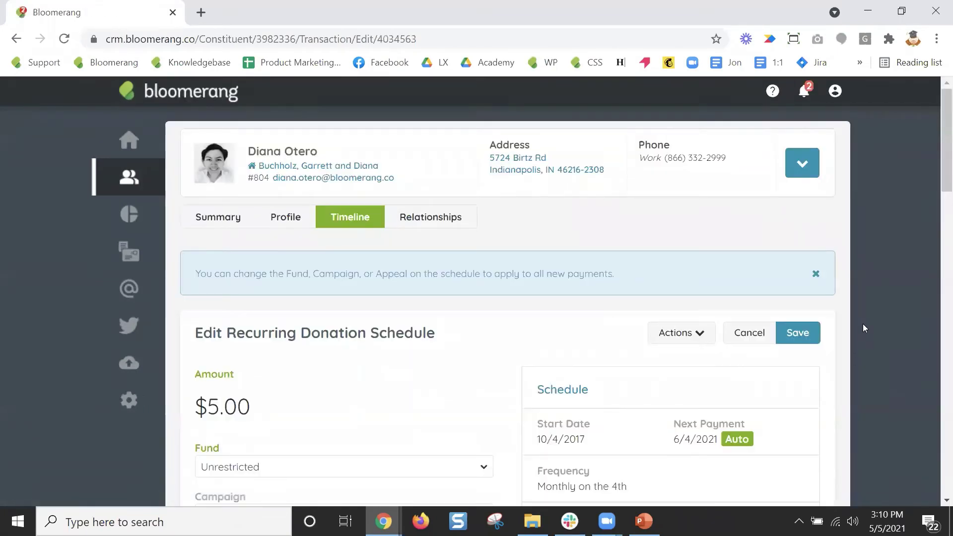
Give the $5.00 recurring schedule End Date 5/5/2021 and note 'Upgraded to $15', then save.
{"action": "scroll", "coordinate": [862, 324], "scroll_direction": "down", "scroll_amount": 6}
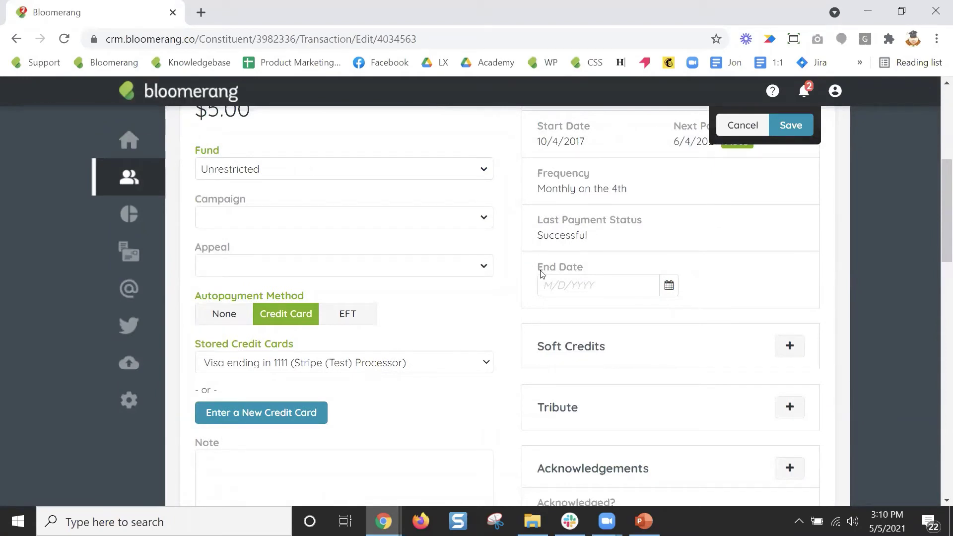
{"action": "left_click", "coordinate": [620, 284]}
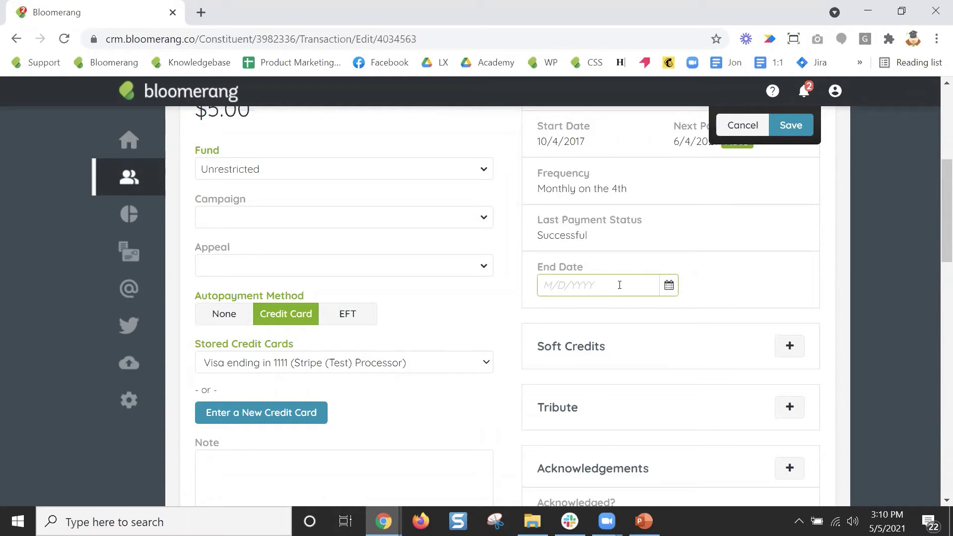
{"action": "type", "text": "5/5/2021"}
{"action": "left_click", "coordinate": [631, 315]}
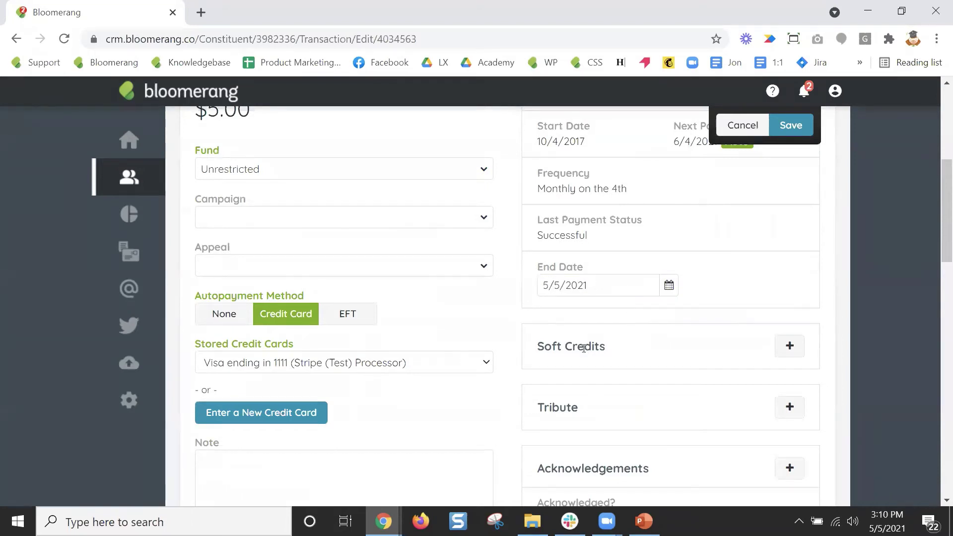
{"action": "left_click", "coordinate": [334, 473]}
{"action": "type", "text": "Up"}
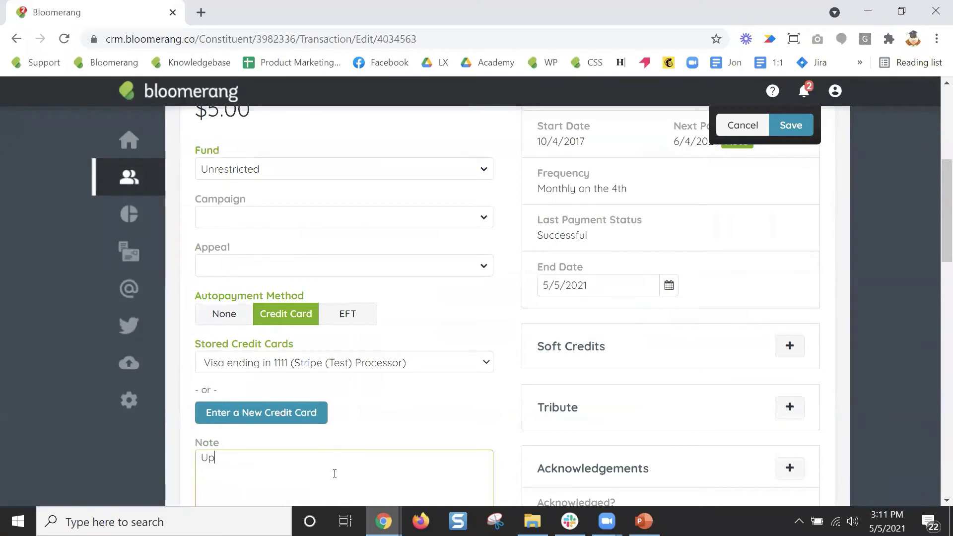
{"action": "type", "text": "graded to"}
{"action": "scroll", "coordinate": [303, 334], "scroll_direction": "up", "scroll_amount": 3}
{"action": "scroll", "coordinate": [370, 330], "scroll_direction": "down", "scroll_amount": 6}
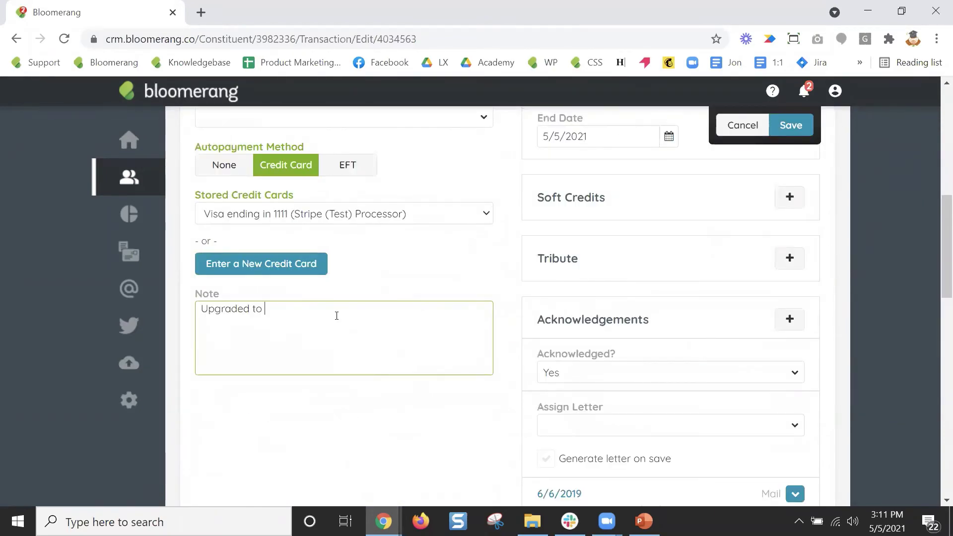
{"action": "type", "text": "$15"}
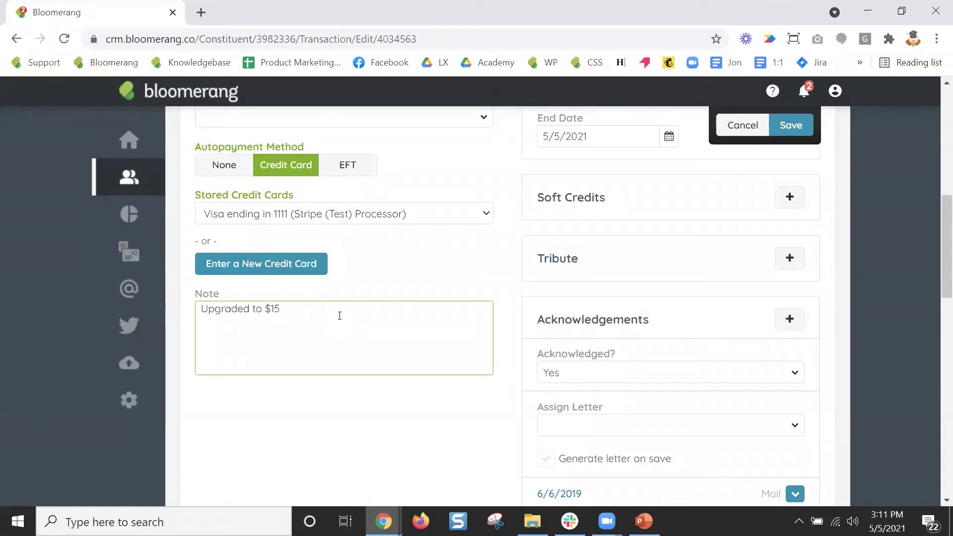
{"action": "scroll", "coordinate": [531, 404], "scroll_direction": "up", "scroll_amount": 3}
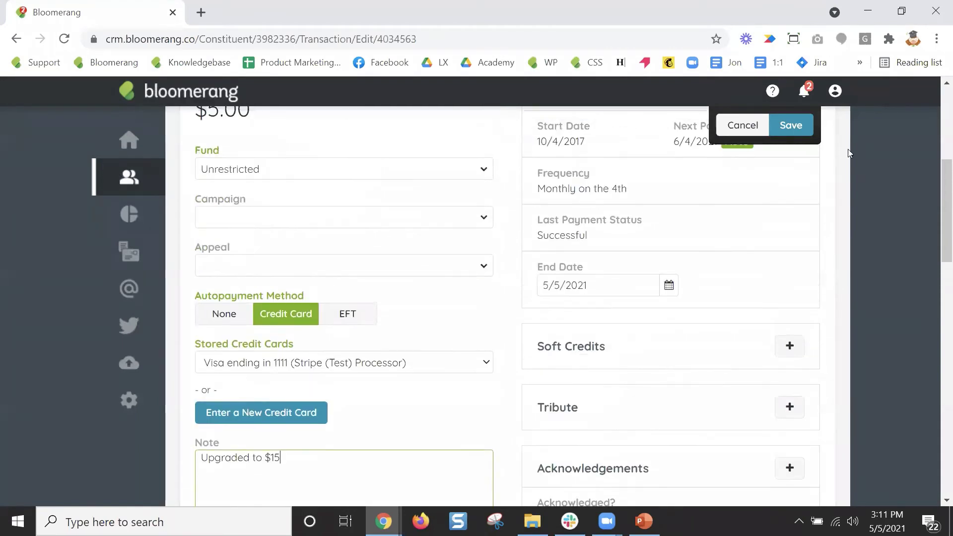
{"action": "left_click", "coordinate": [805, 128]}
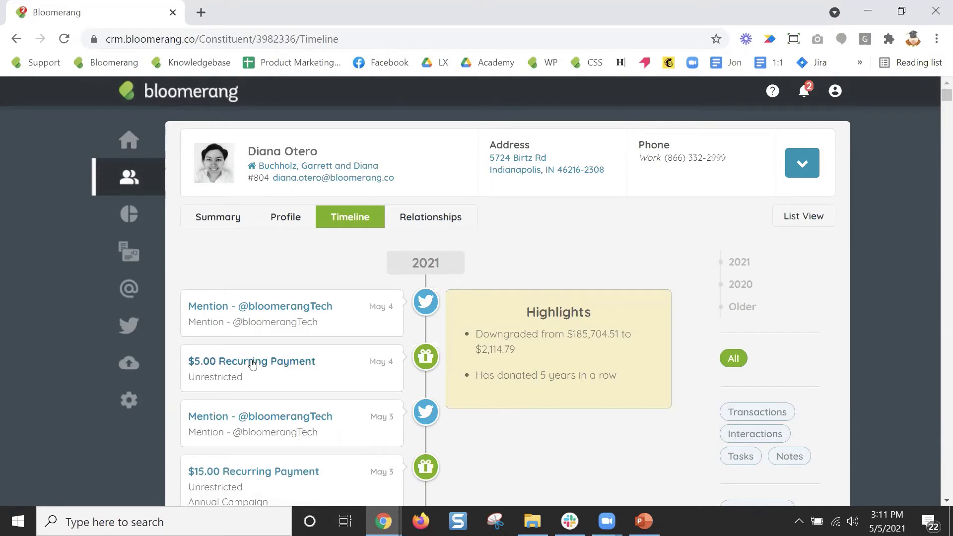
Confirm the latest $5.00 payment's Next Payment reads Finished, view slide 23, then return to Bloomerang.
{"action": "left_click", "coordinate": [307, 366]}
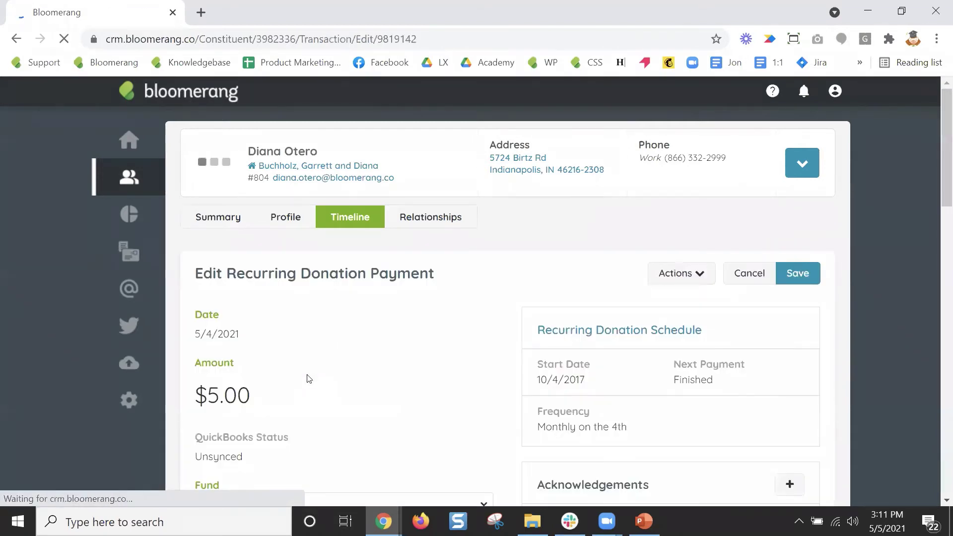
{"action": "left_click_drag", "start_coordinate": [674, 380], "coordinate": [740, 384]}
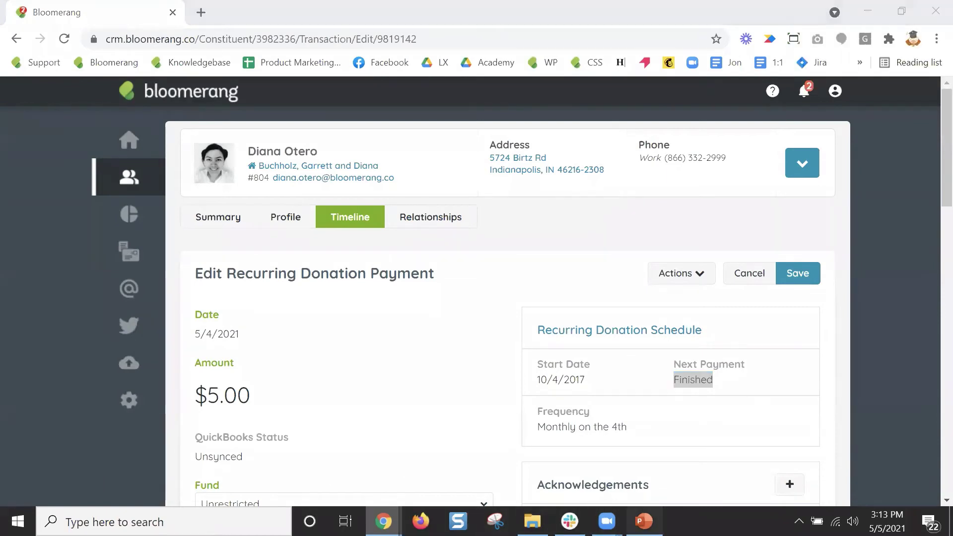
{"action": "left_click", "coordinate": [644, 520]}
{"action": "left_click", "coordinate": [70, 435]}
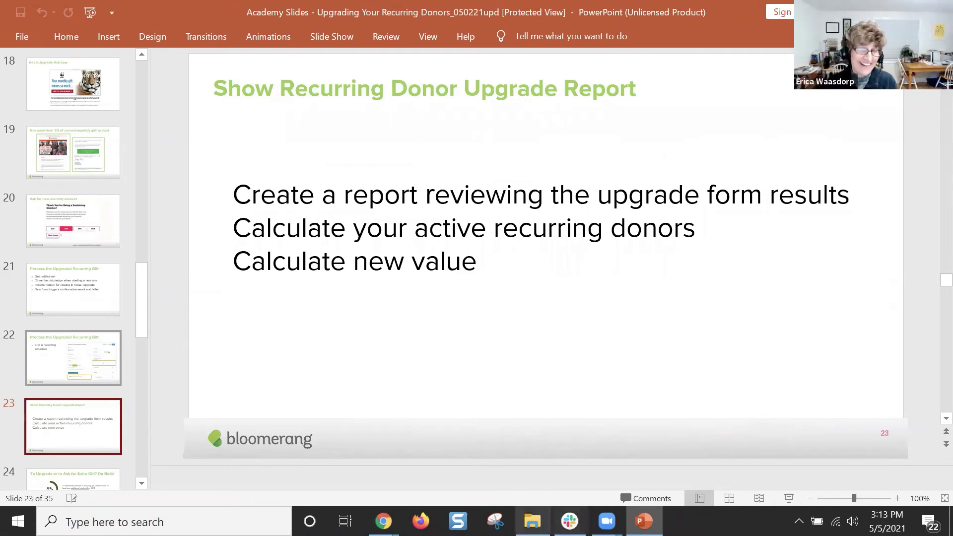
{"action": "mouse_move", "coordinate": [383, 521]}
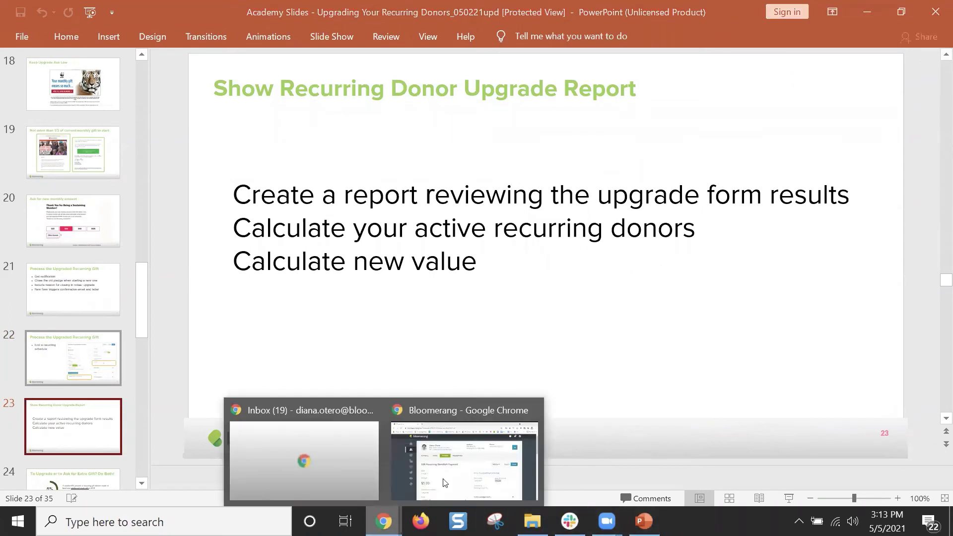
{"action": "left_click", "coordinate": [459, 449]}
From the Reports List, create a new report built from scratch on Transactions.
{"action": "left_click", "coordinate": [128, 217]}
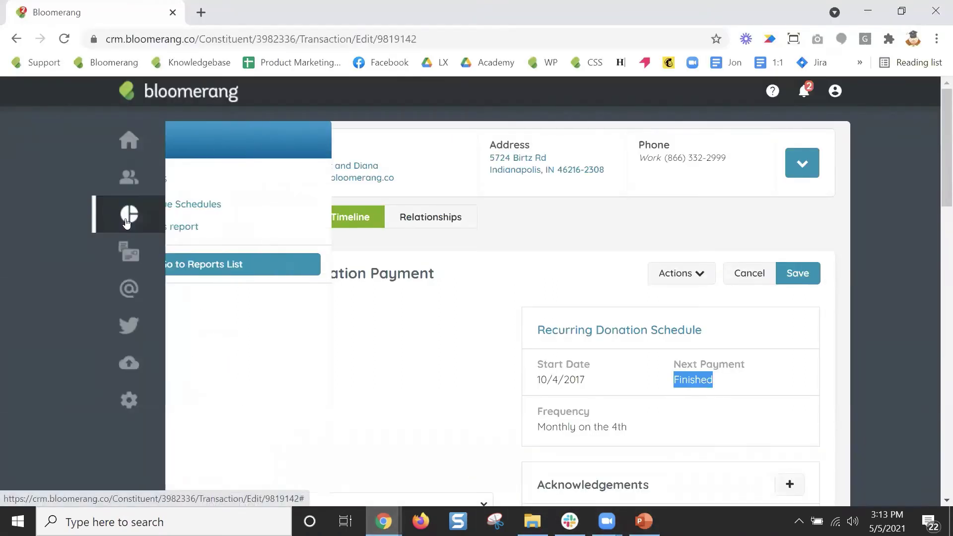
{"action": "left_click", "coordinate": [367, 271]}
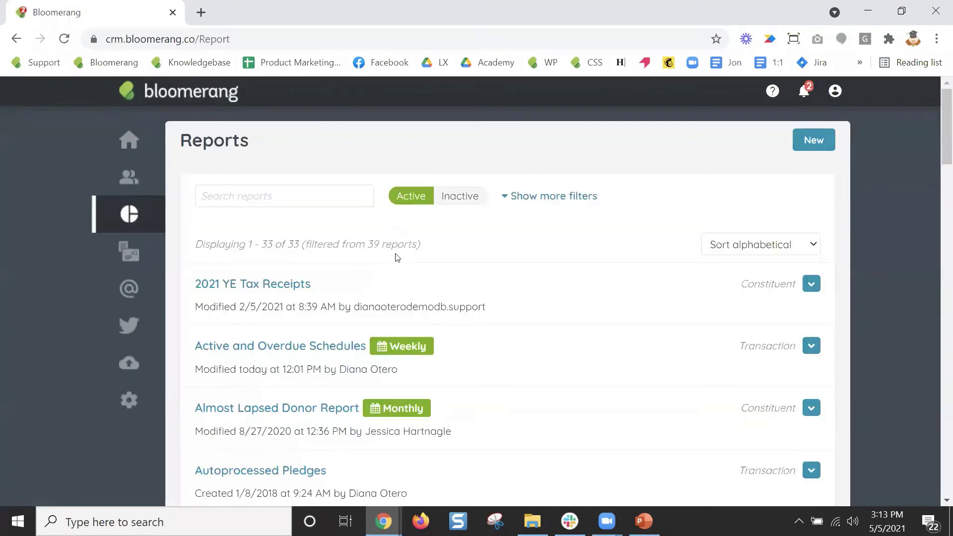
{"action": "left_click", "coordinate": [824, 140]}
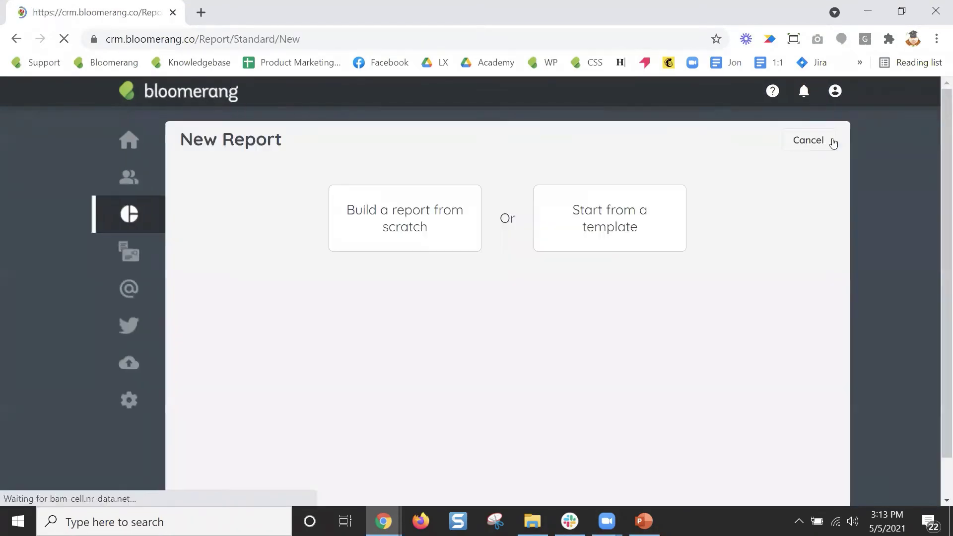
{"action": "left_click", "coordinate": [419, 217]}
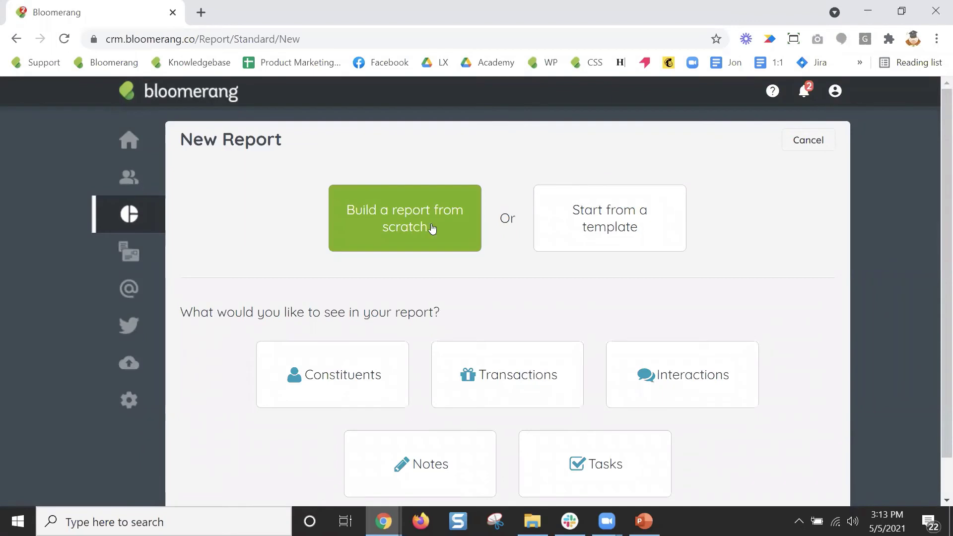
{"action": "left_click", "coordinate": [558, 384]}
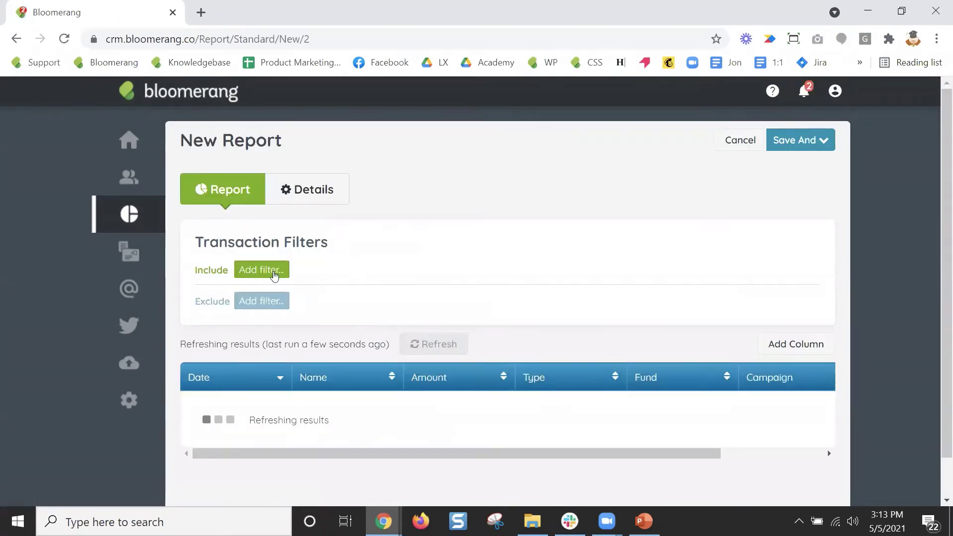
Add an Online Form filter for 'Recurring Donors - Upgrades 30-70' and its (Copy) form.
{"action": "left_click", "coordinate": [273, 271]}
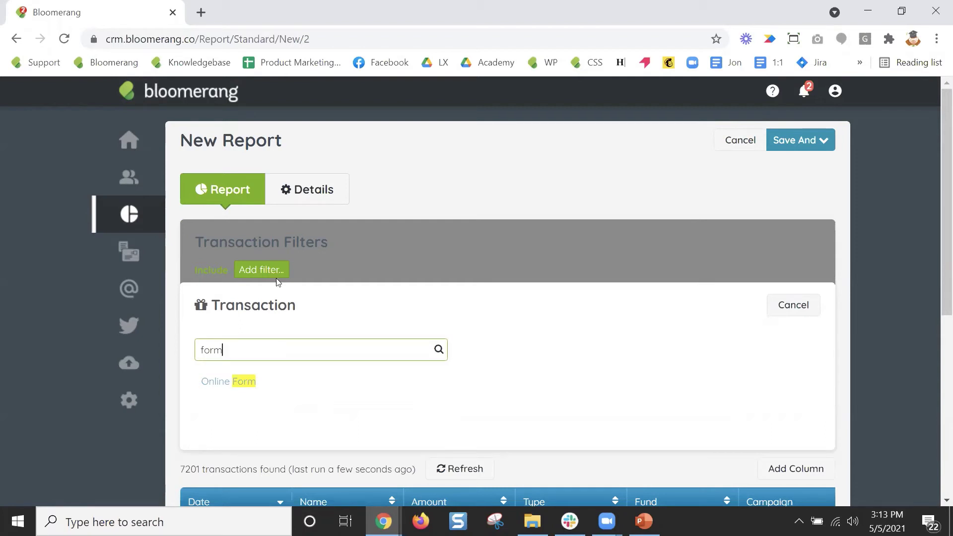
{"action": "left_click", "coordinate": [245, 381]}
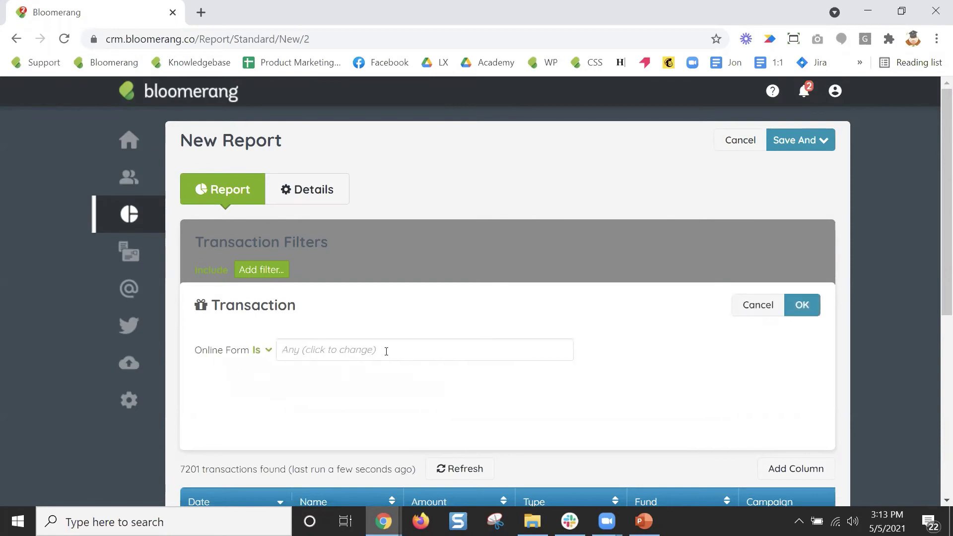
{"action": "left_click", "coordinate": [386, 349]}
{"action": "scroll", "coordinate": [505, 406], "scroll_direction": "down", "scroll_amount": 2}
{"action": "scroll", "coordinate": [505, 406], "scroll_direction": "down", "scroll_amount": 3}
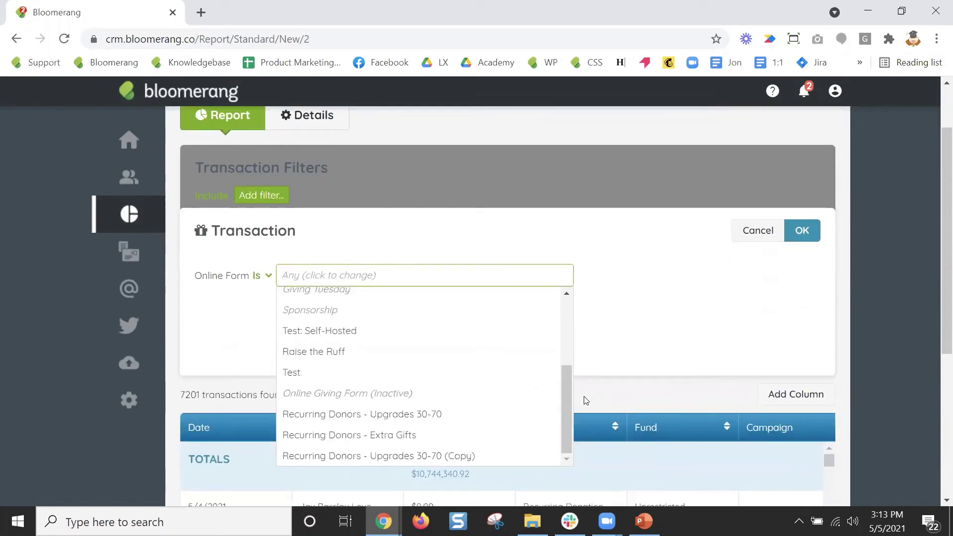
{"action": "left_click", "coordinate": [466, 416]}
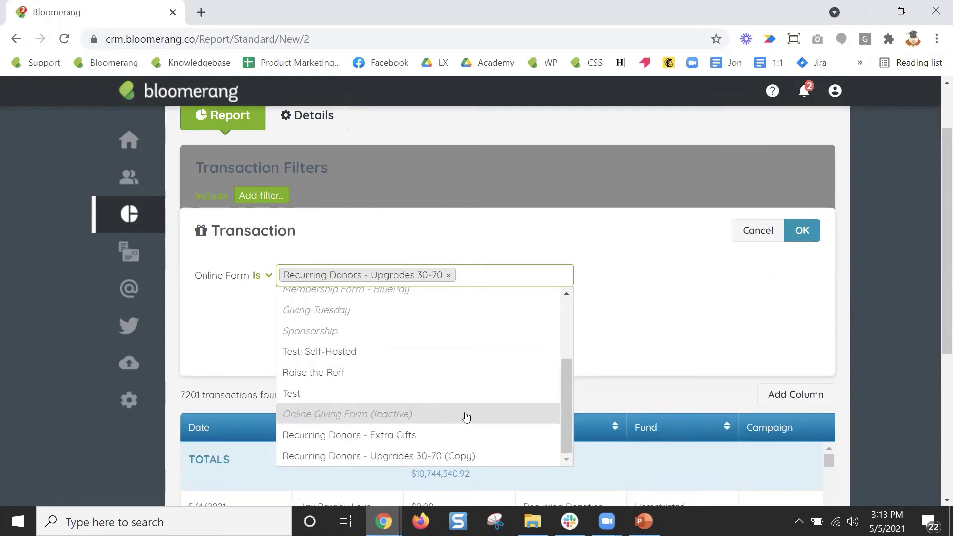
{"action": "left_click", "coordinate": [478, 455]}
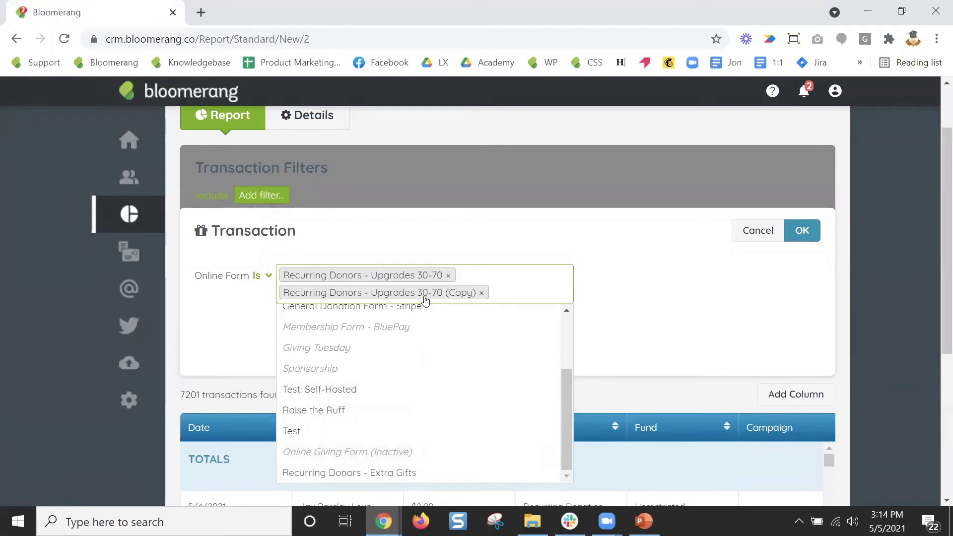
{"action": "left_click", "coordinate": [812, 229]}
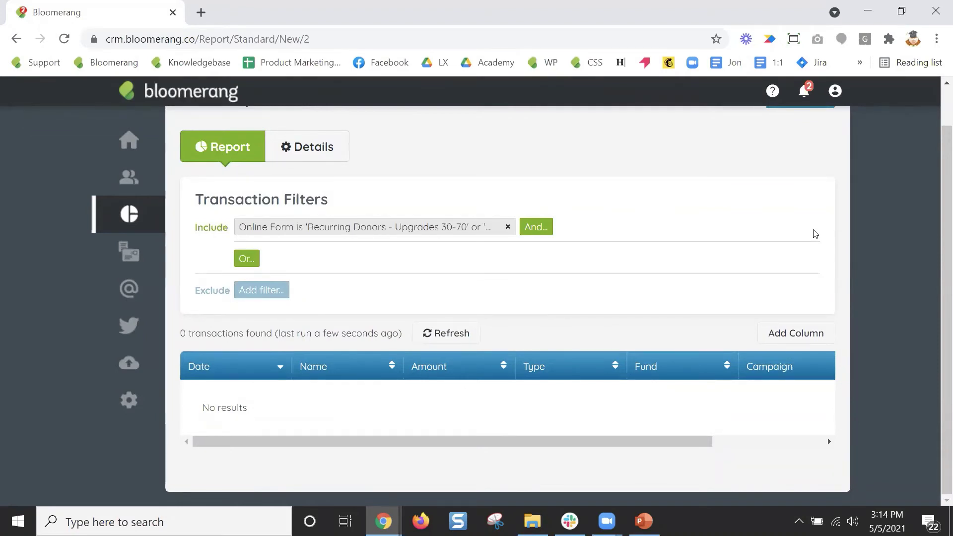
Add the Online Form column and set it to group the report results.
{"action": "left_click", "coordinate": [803, 336]}
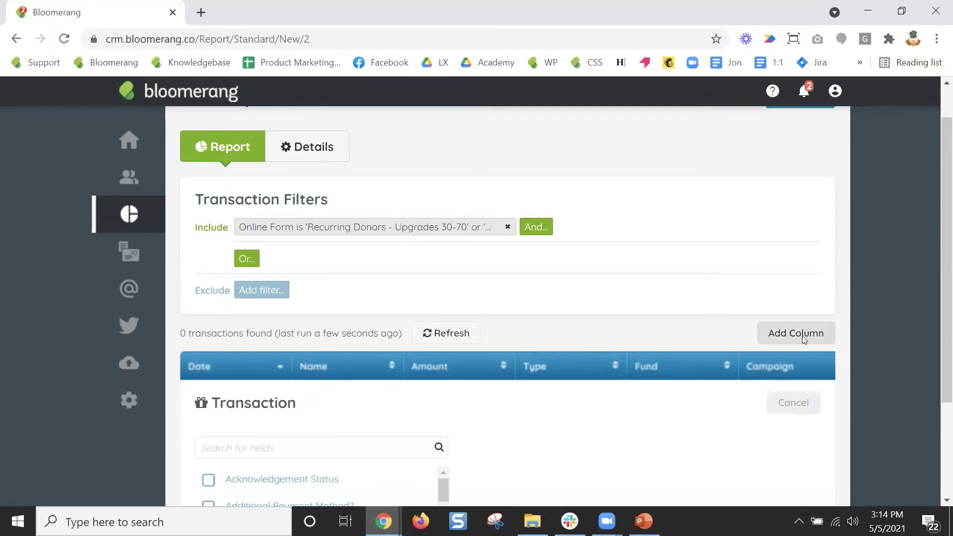
{"action": "type", "text": "form"}
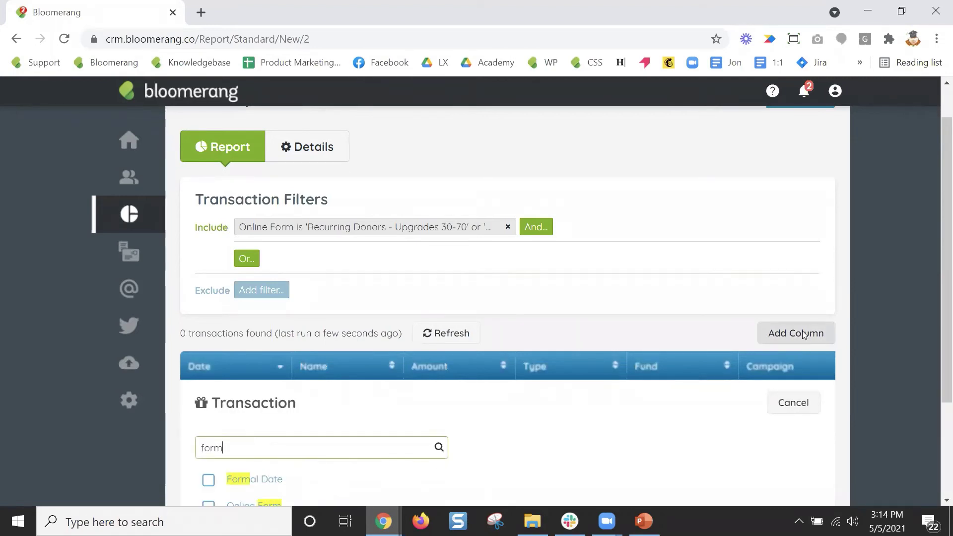
{"action": "scroll", "coordinate": [546, 248], "scroll_direction": "down", "scroll_amount": 3}
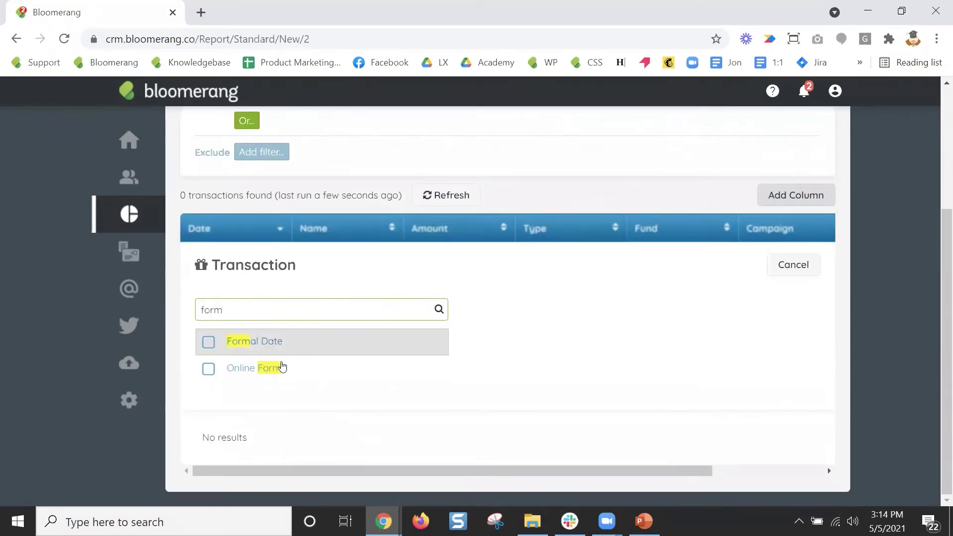
{"action": "left_click", "coordinate": [220, 370]}
{"action": "left_click", "coordinate": [730, 273]}
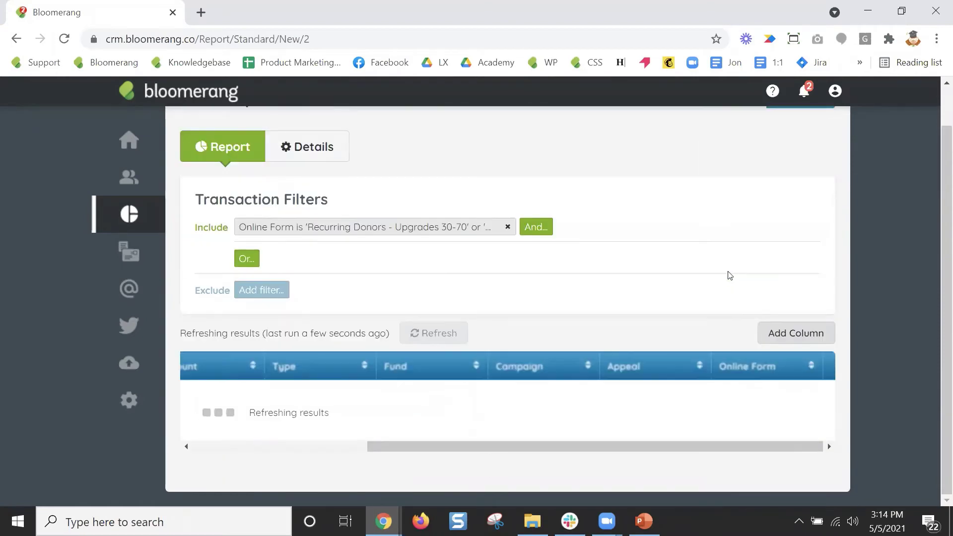
{"action": "left_click", "coordinate": [747, 366]}
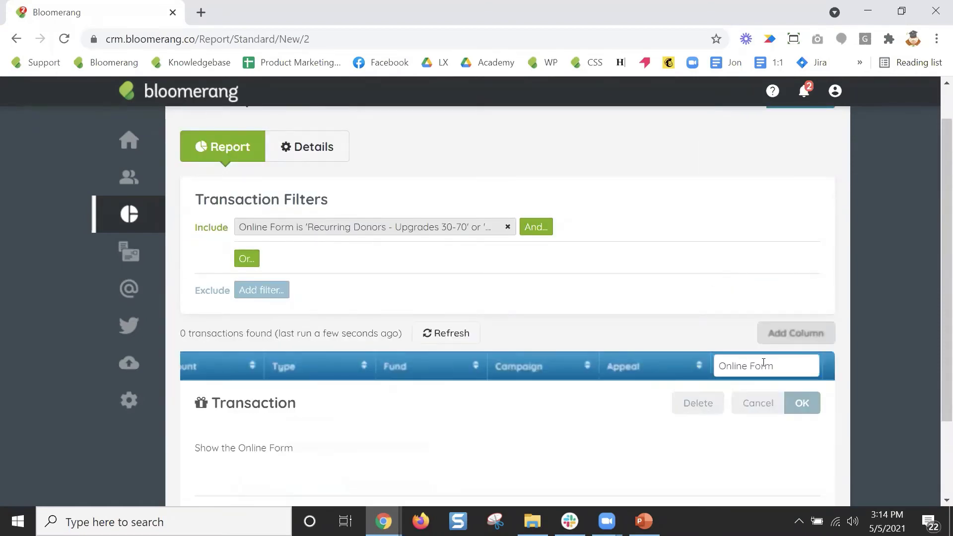
{"action": "scroll", "coordinate": [849, 346], "scroll_direction": "down", "scroll_amount": 3}
{"action": "left_click", "coordinate": [256, 374]}
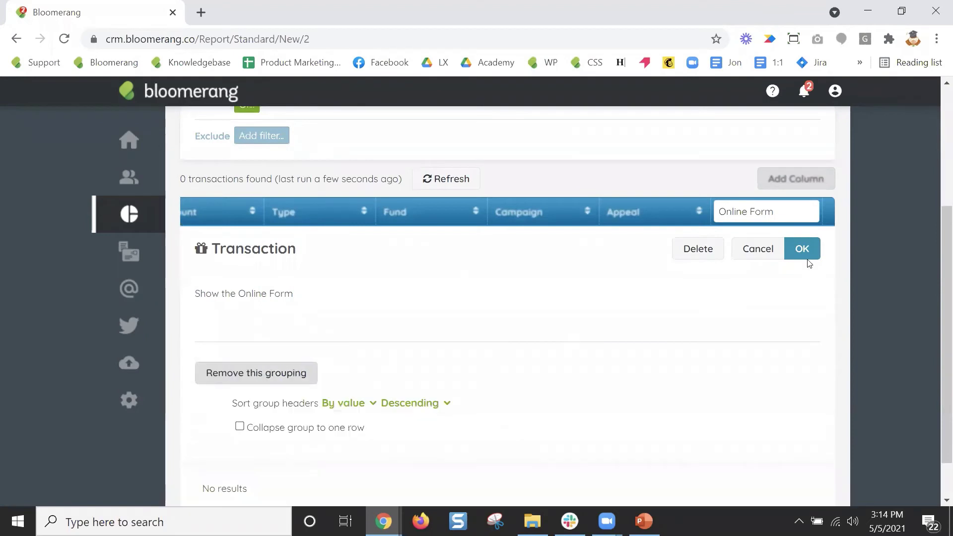
{"action": "left_click", "coordinate": [807, 254]}
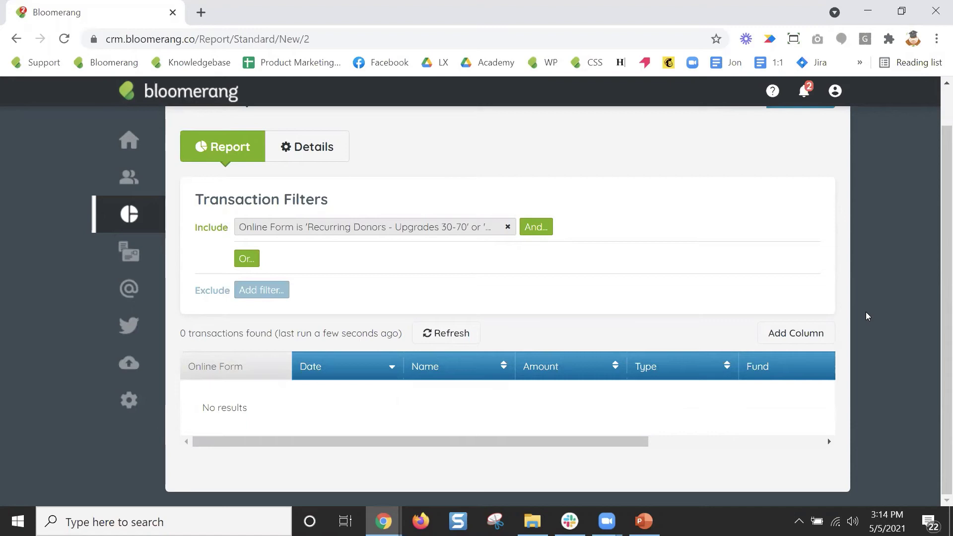
{"action": "scroll", "coordinate": [857, 273], "scroll_direction": "up", "scroll_amount": 1}
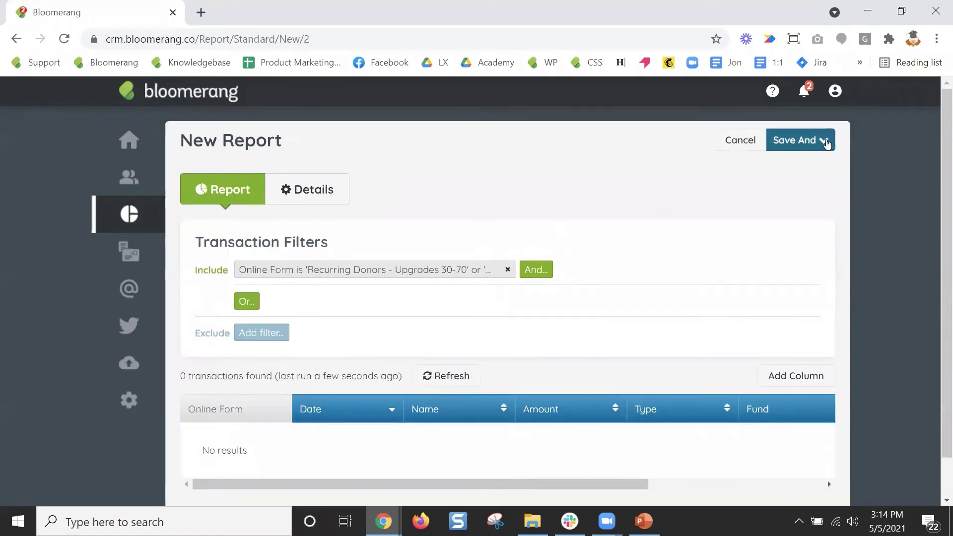
Save the report as 'Upgrades' using Save And > Keep Editing, then return to the Report tab.
{"action": "left_click", "coordinate": [825, 142]}
{"action": "left_click", "coordinate": [827, 176]}
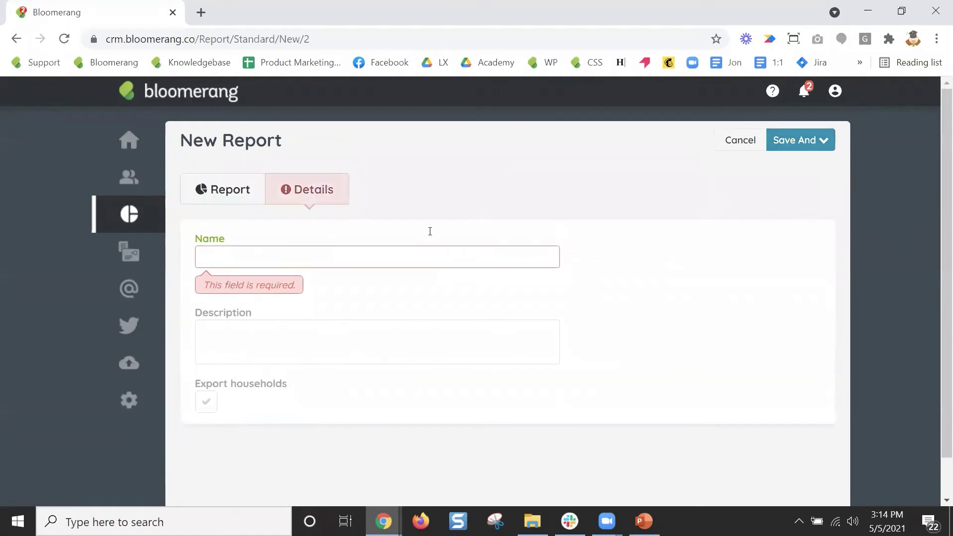
{"action": "type", "text": "Up"}
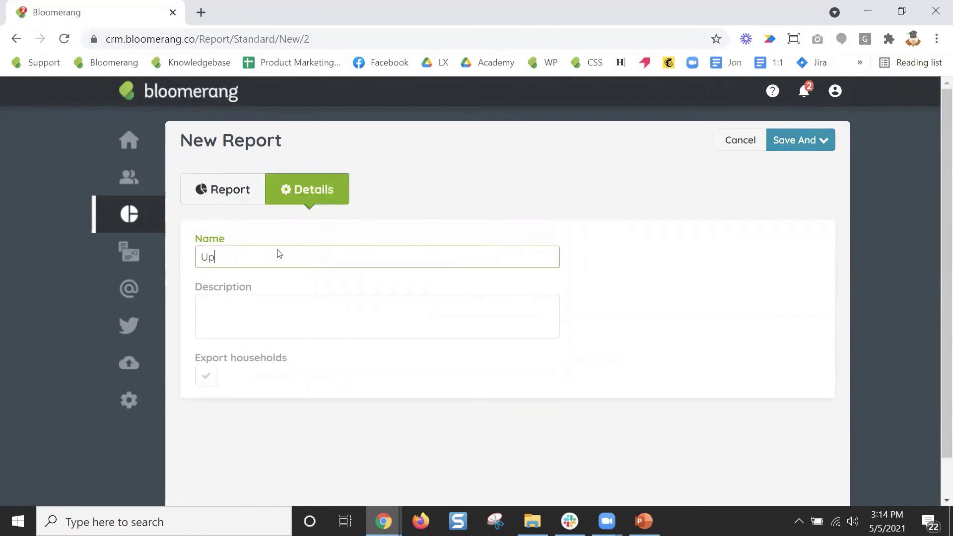
{"action": "type", "text": "grades"}
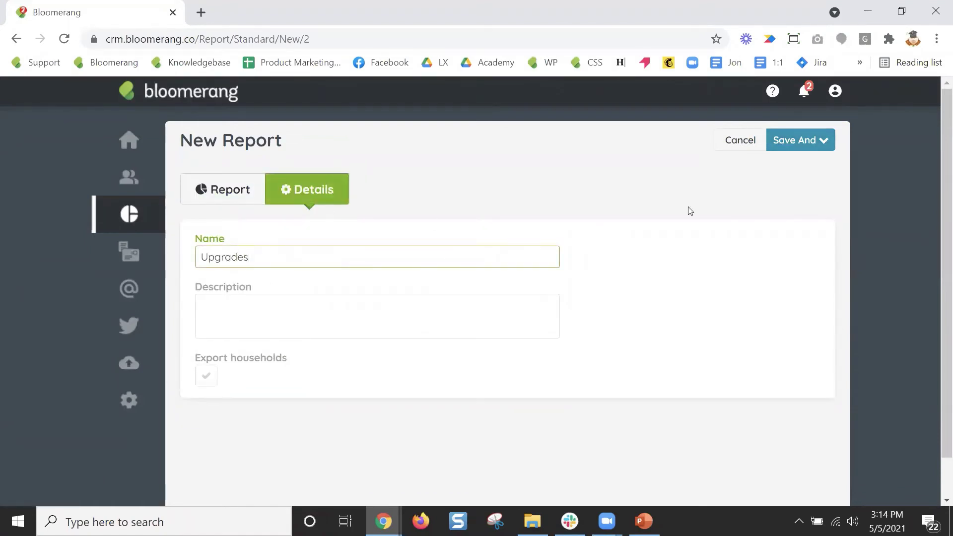
{"action": "left_click", "coordinate": [819, 154]}
{"action": "left_click", "coordinate": [819, 174]}
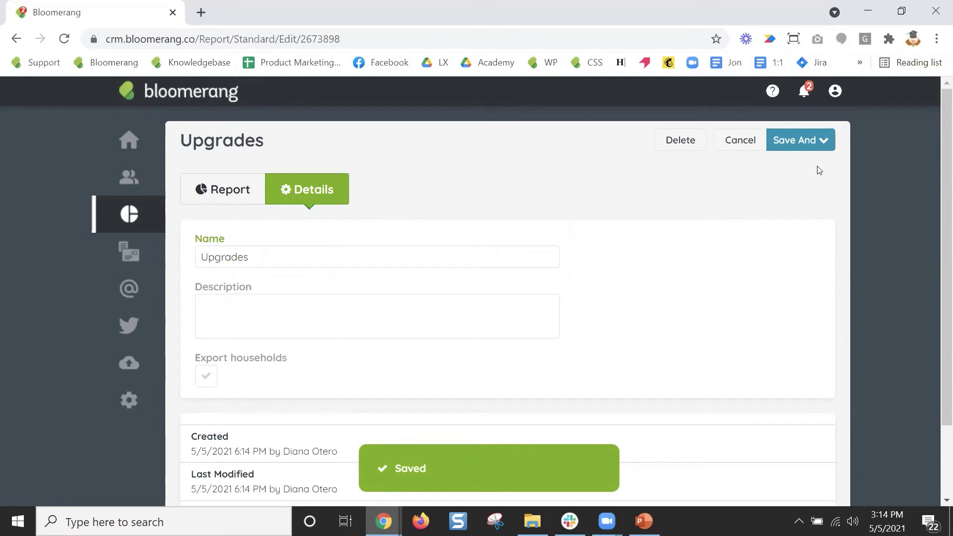
{"action": "left_click", "coordinate": [259, 193]}
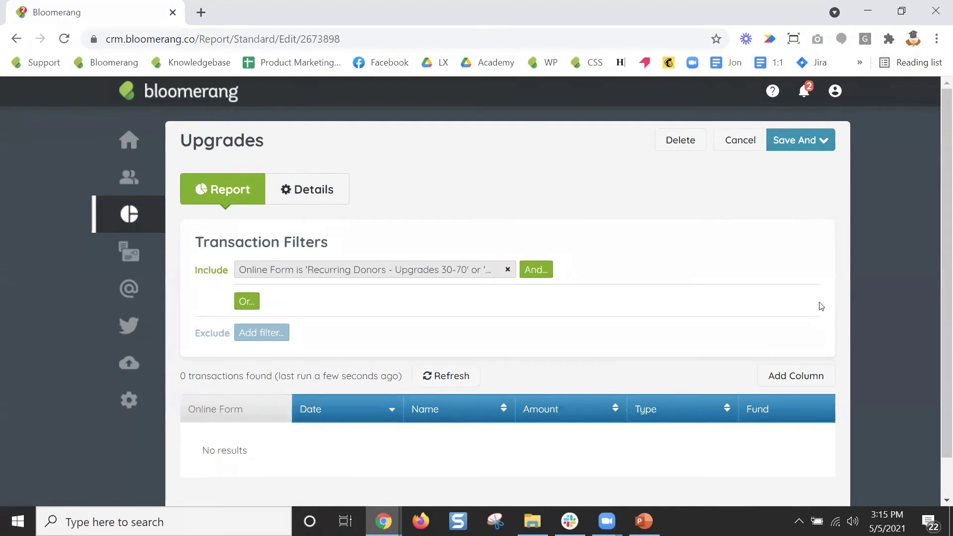
{"action": "scroll", "coordinate": [940, 337], "scroll_direction": "down", "scroll_amount": 1}
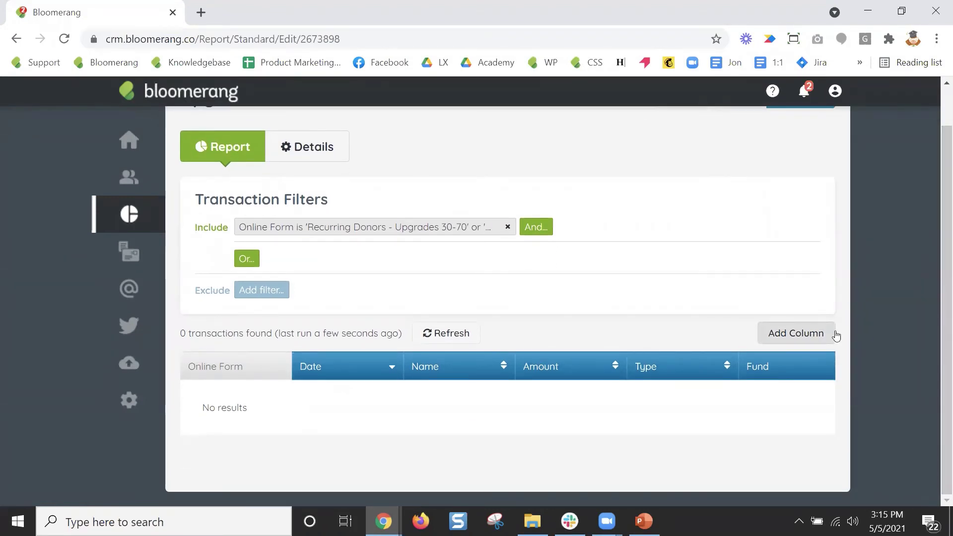
In the Add Column picker, search 'recurring' and open the Recurring Donation Schedules and Payments fields.
{"action": "left_click", "coordinate": [805, 342]}
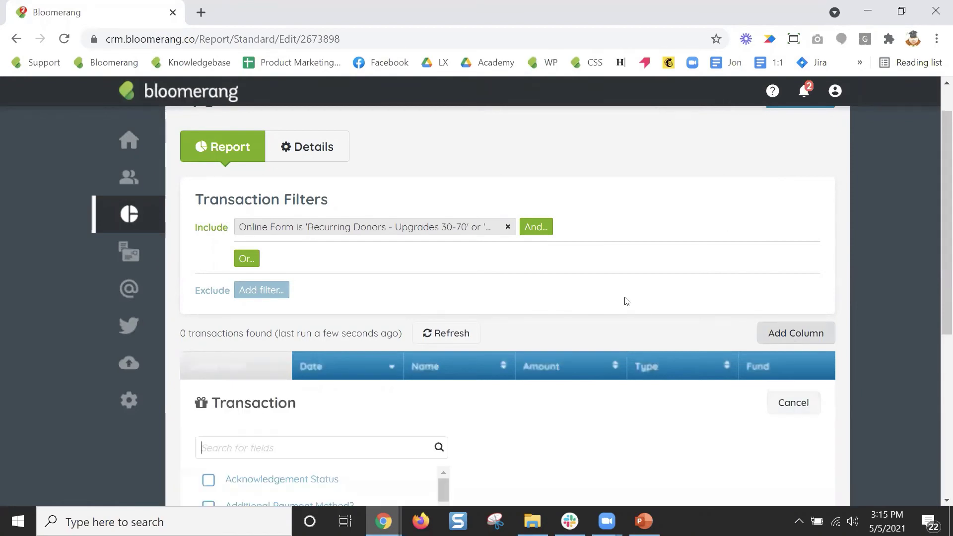
{"action": "type", "text": "fre"}
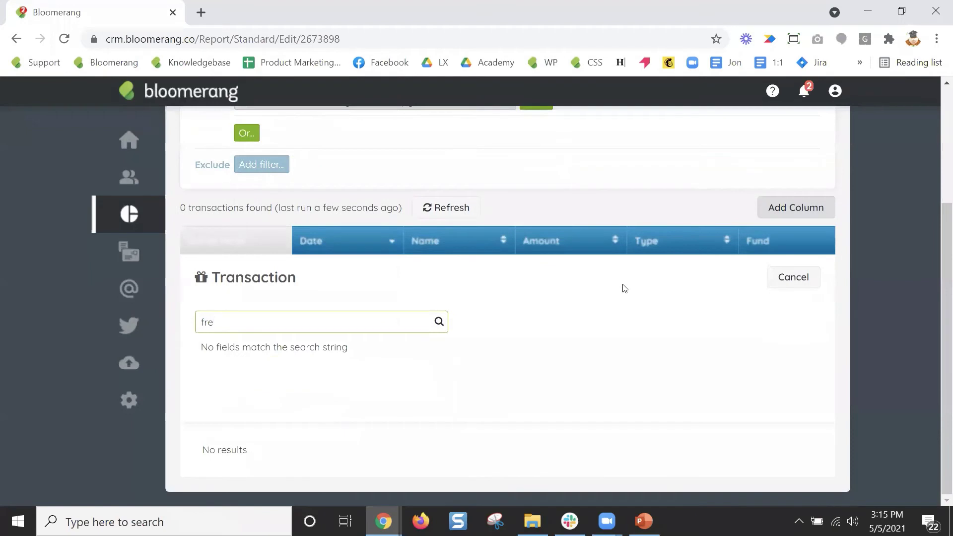
{"action": "key", "text": "BackSpace"}
{"action": "key", "text": "BackSpace"}
{"action": "key", "text": "BackSpace"}
{"action": "type", "text": "status"}
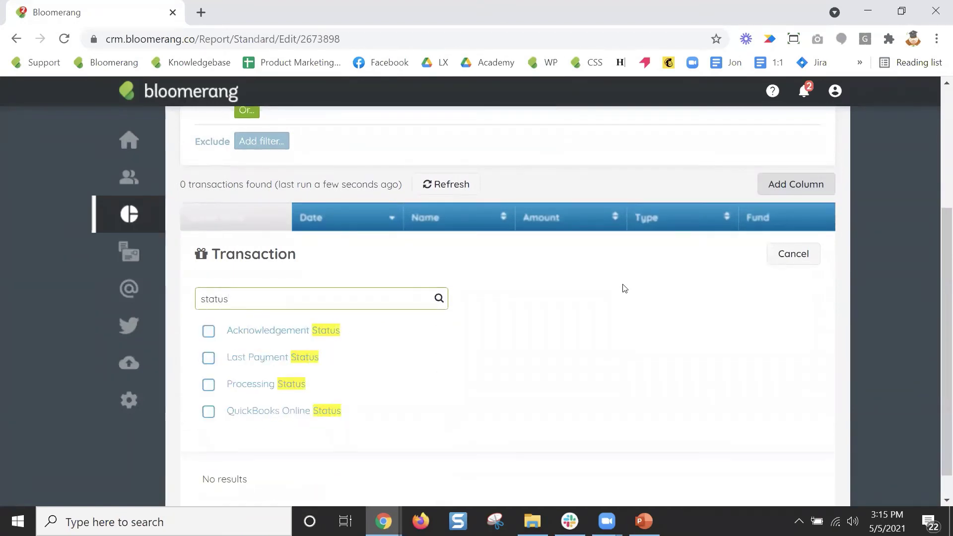
{"action": "key", "text": "BackSpace"}
{"action": "key", "text": "BackSpace"}
{"action": "key", "text": "BackSpace"}
{"action": "key", "text": "BackSpace"}
{"action": "key", "text": "BackSpace"}
{"action": "key", "text": "BackSpace"}
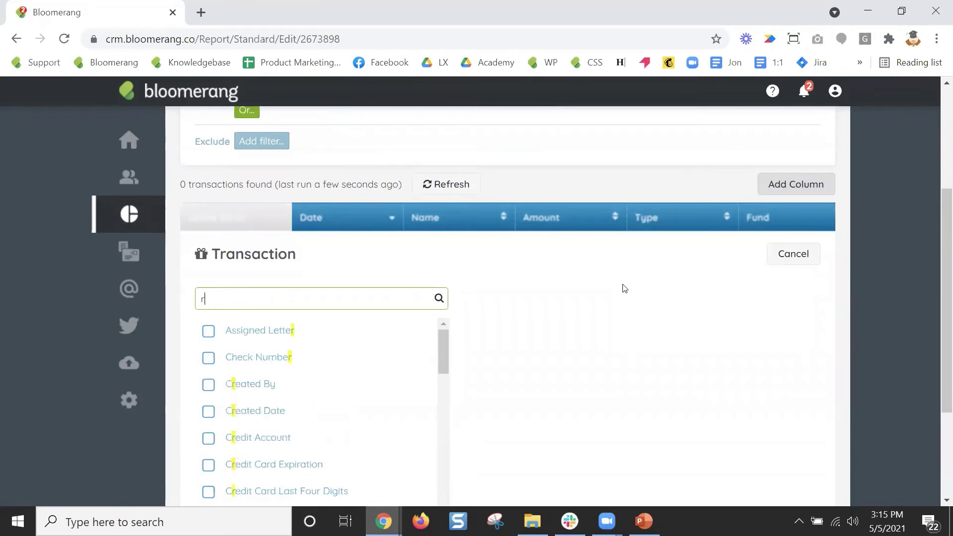
{"action": "type", "text": "recurring"}
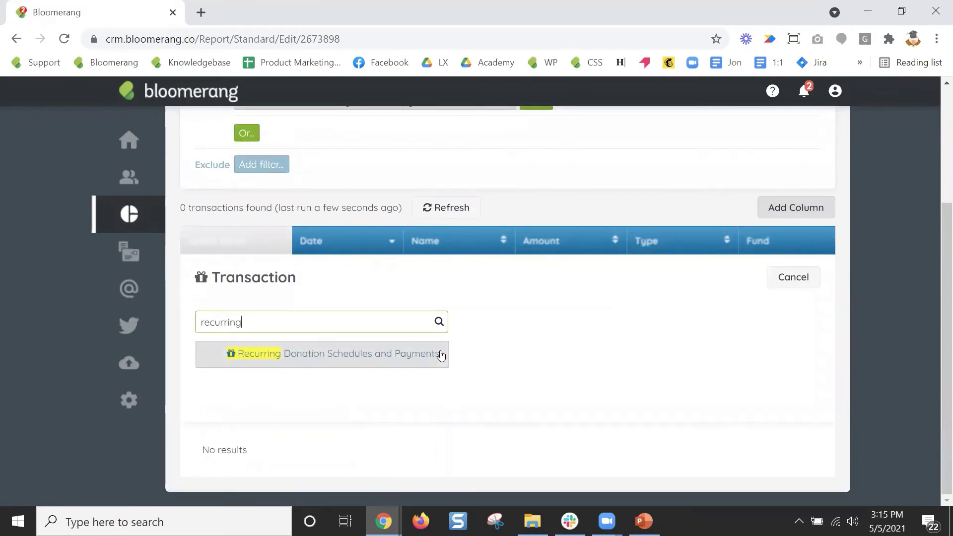
{"action": "left_click", "coordinate": [439, 354]}
{"action": "scroll", "coordinate": [507, 342], "scroll_direction": "down", "scroll_amount": 1}
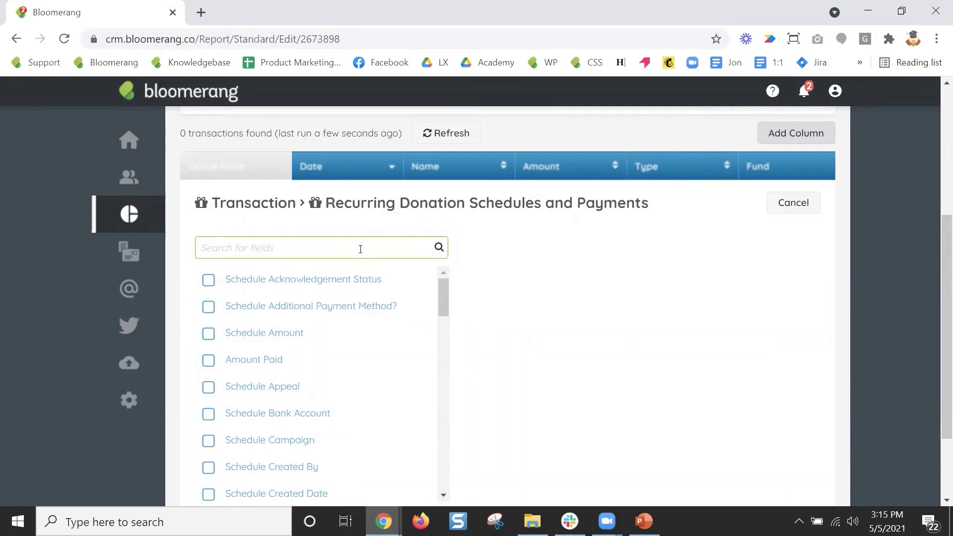
Select the Frequency and Schedule Status fields and add both columns.
{"action": "type", "text": "frequ"}
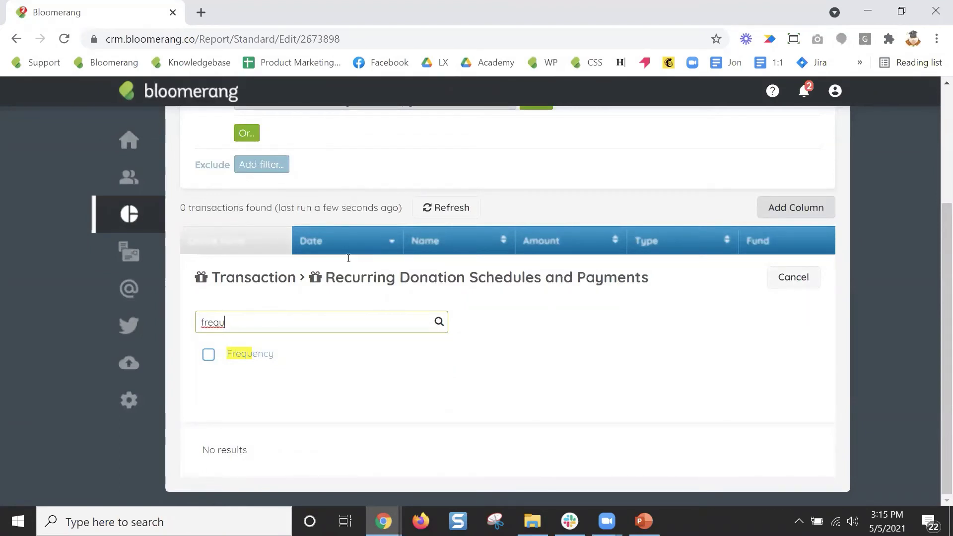
{"action": "left_click", "coordinate": [208, 356]}
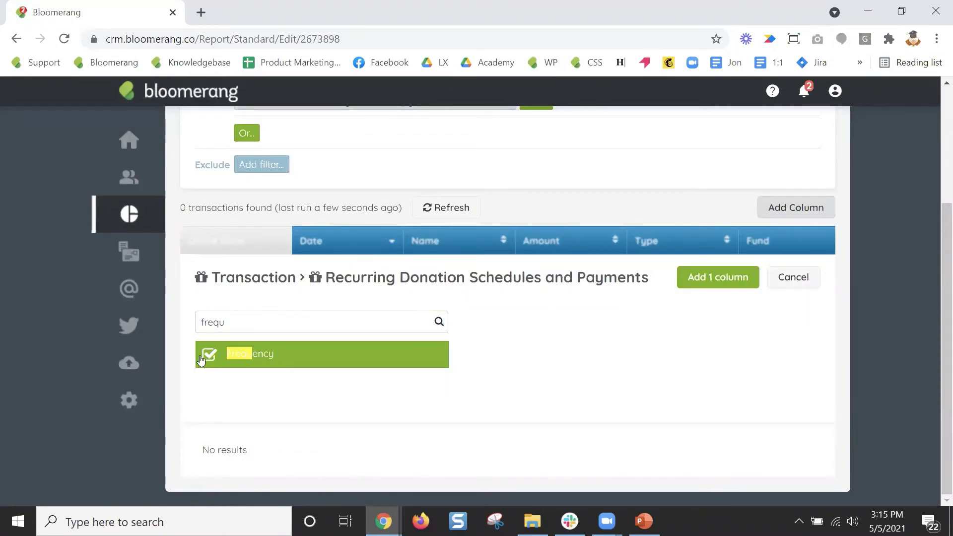
{"action": "double_click", "coordinate": [255, 324]}
{"action": "type", "text": "status"}
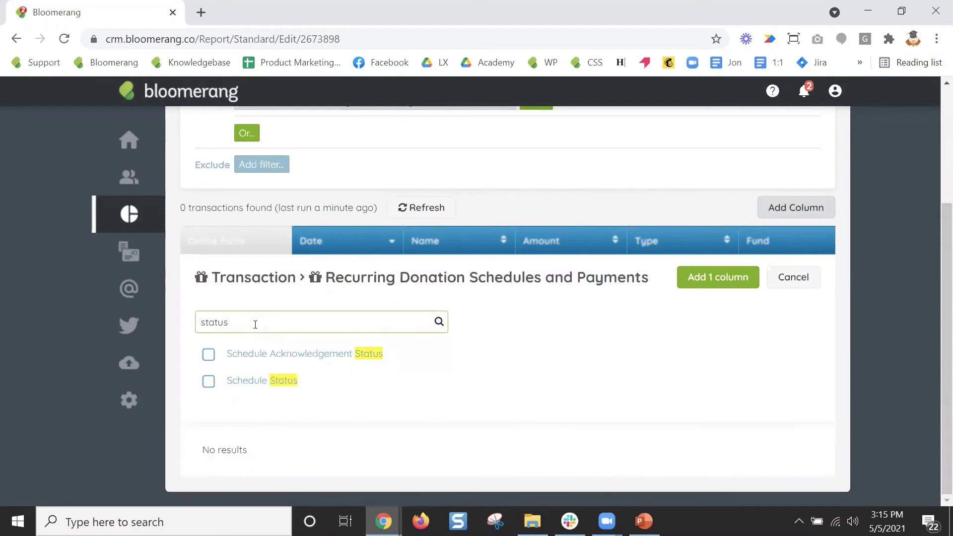
{"action": "left_click", "coordinate": [209, 382]}
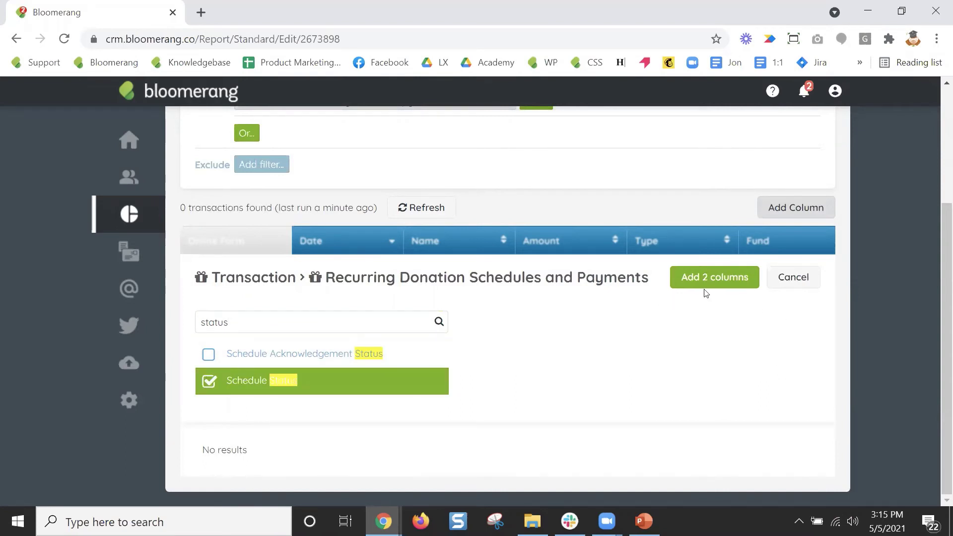
{"action": "left_click", "coordinate": [717, 279]}
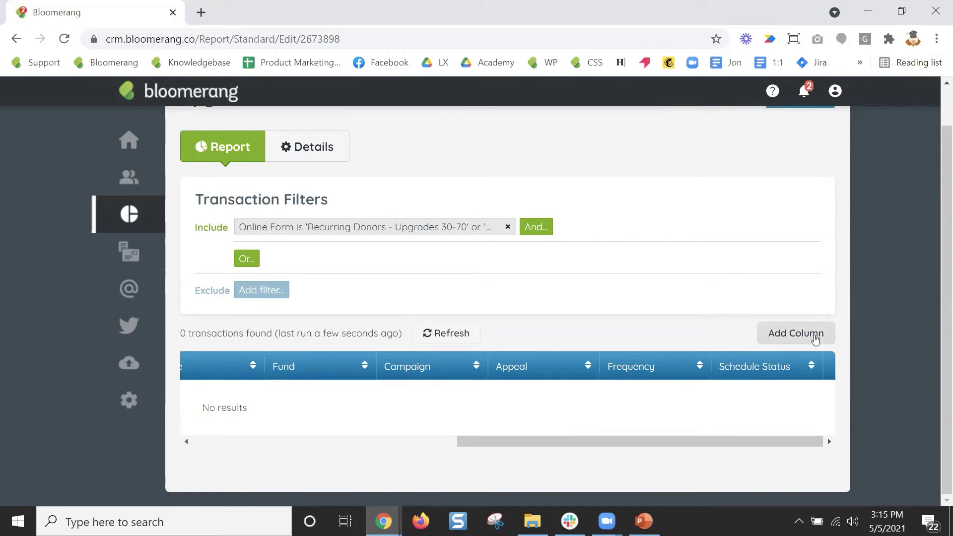
Return from the slides to the Upgrades report and open the Add Column field list.
{"action": "left_click", "coordinate": [644, 522]}
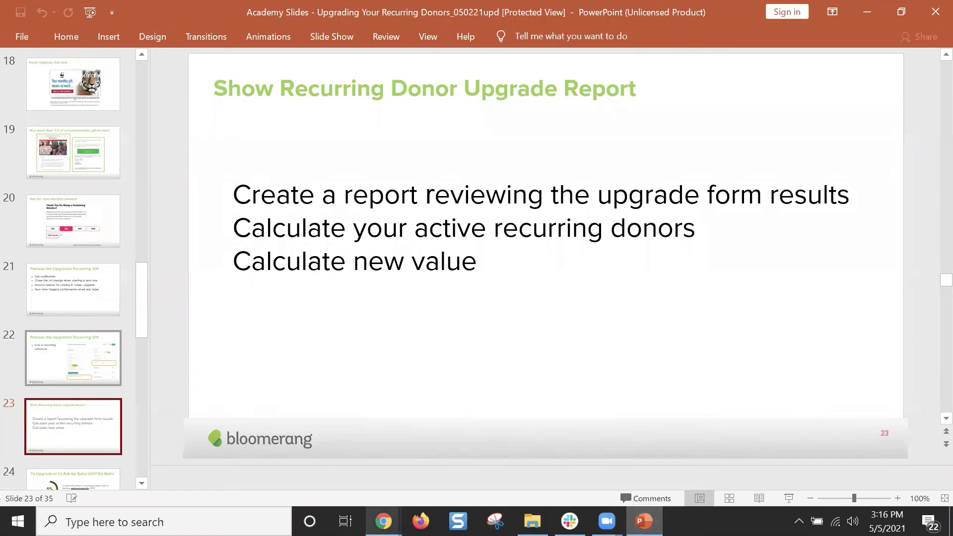
{"action": "mouse_move", "coordinate": [383, 521]}
{"action": "left_click", "coordinate": [483, 486]}
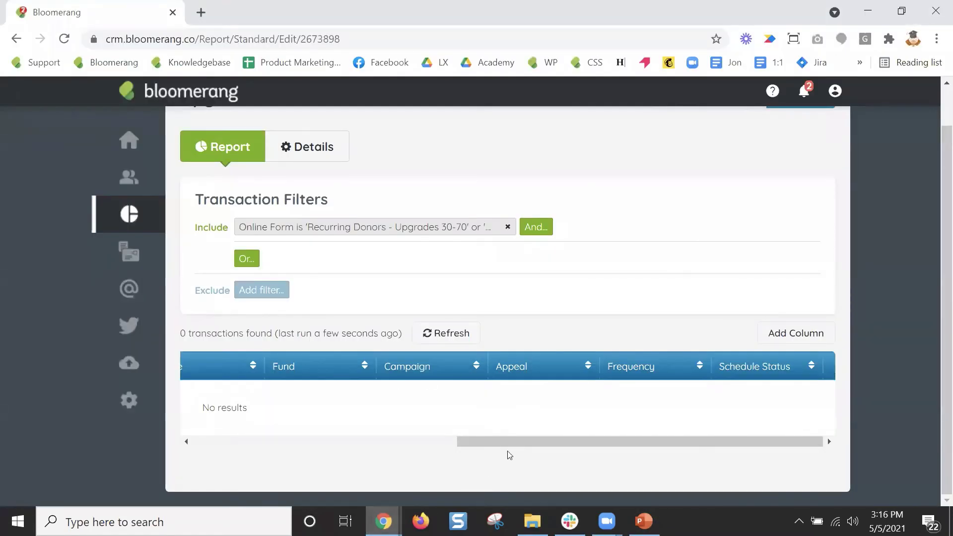
{"action": "left_click_drag", "start_coordinate": [515, 441], "coordinate": [373, 431]}
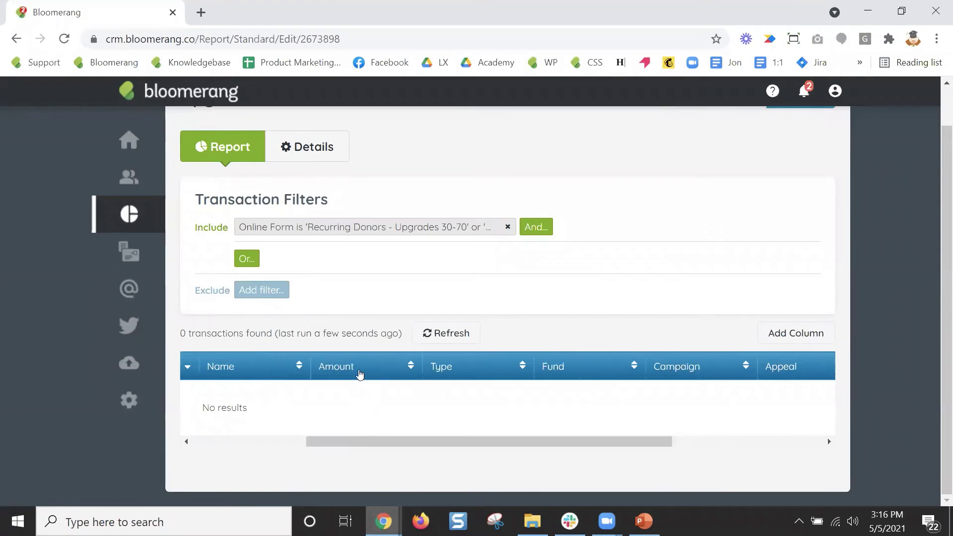
{"action": "left_click_drag", "start_coordinate": [387, 441], "coordinate": [610, 461]}
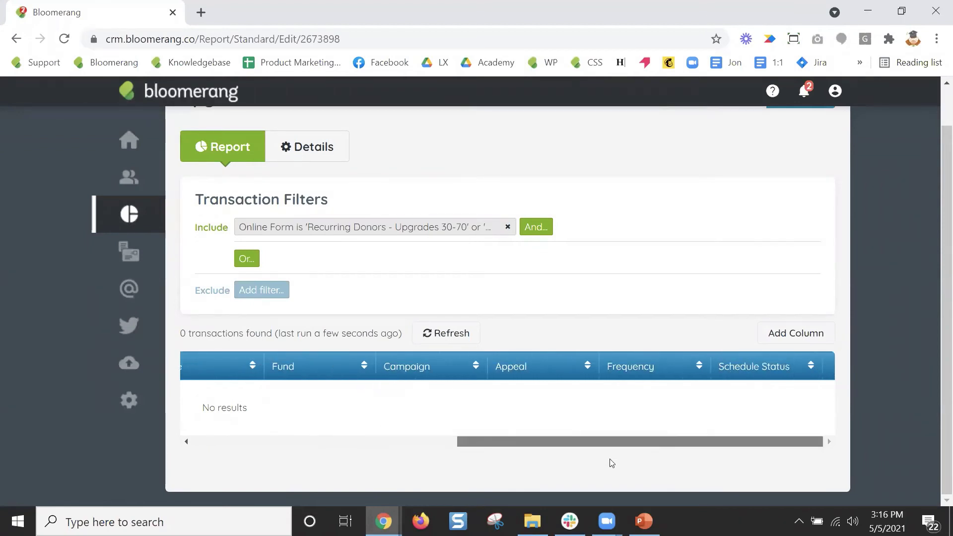
{"action": "left_click", "coordinate": [797, 333]}
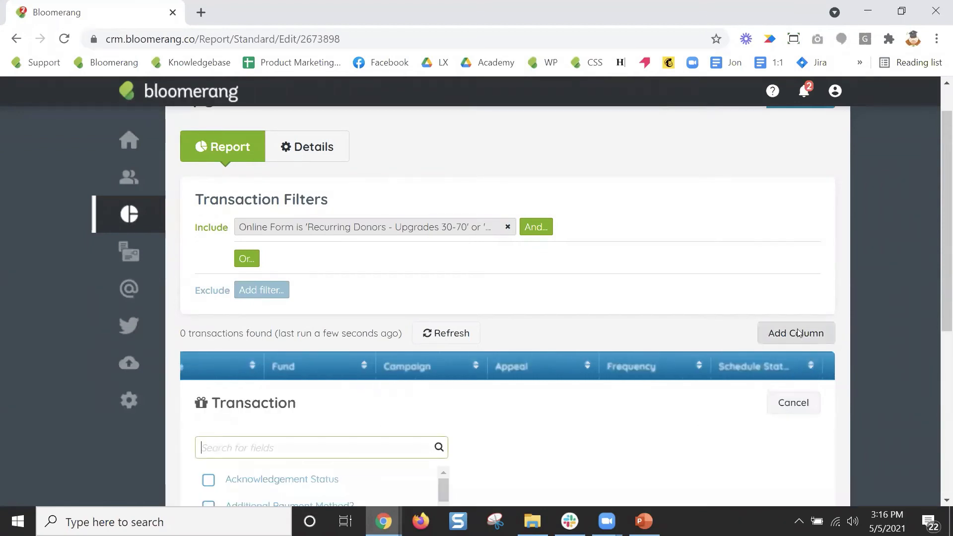
Add a Projected Revenue column set to During This fiscal year.
{"action": "type", "text": "projecte"}
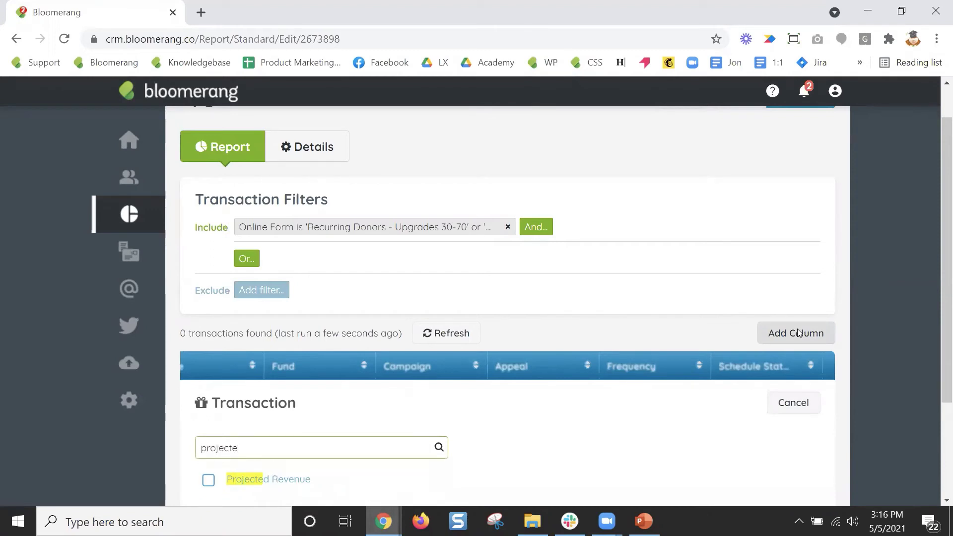
{"action": "scroll", "coordinate": [623, 338], "scroll_direction": "down", "scroll_amount": 3}
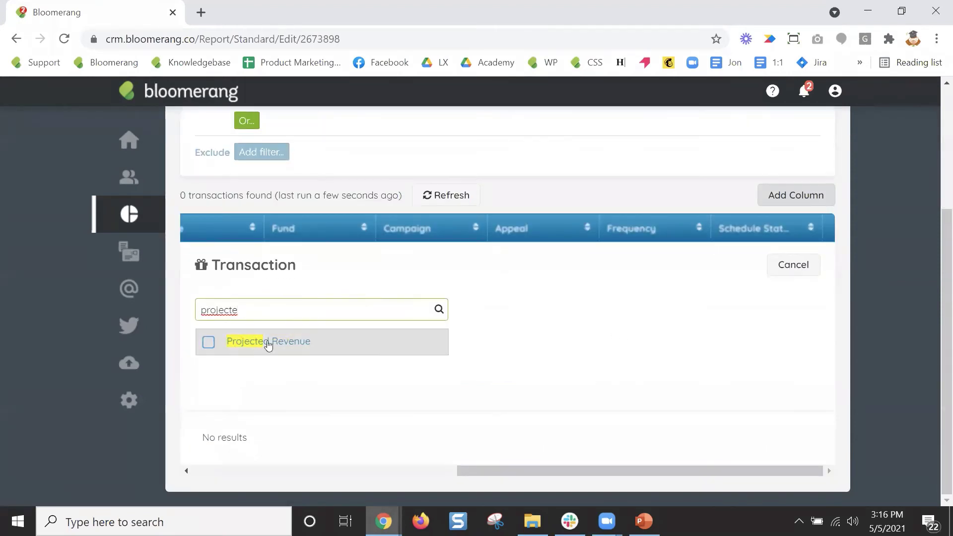
{"action": "left_click", "coordinate": [268, 343]}
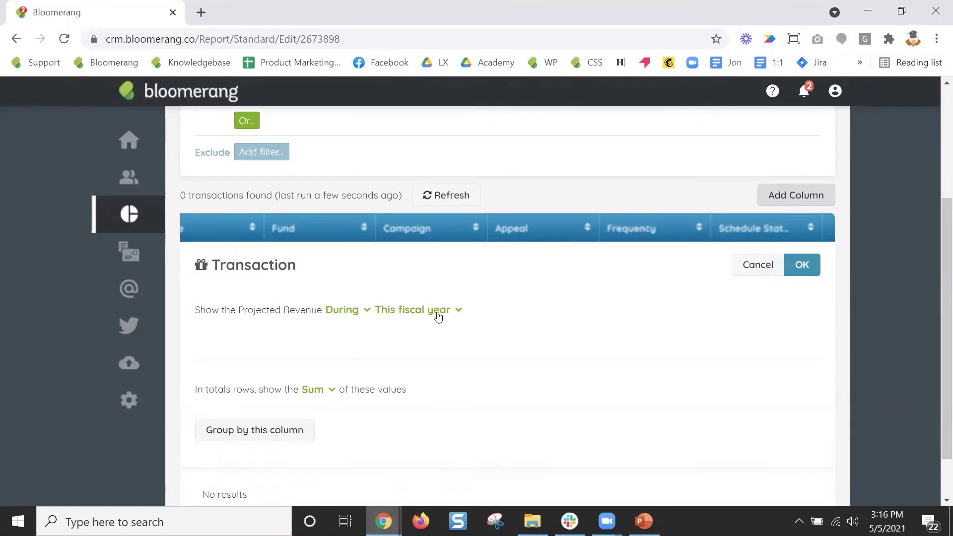
{"action": "left_click", "coordinate": [799, 268]}
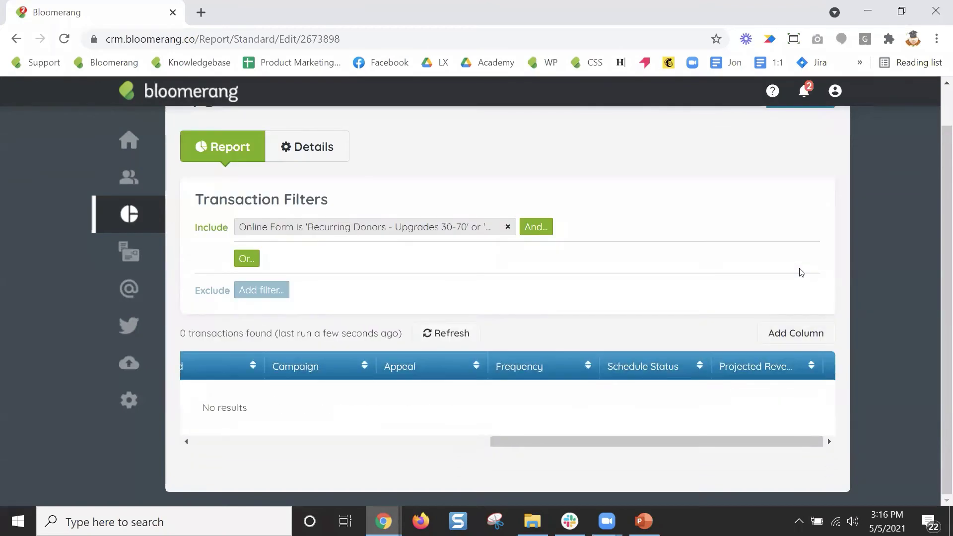
Review the Upgrades report columns and save options, then return to PowerPoint slide 23.
{"action": "left_click_drag", "start_coordinate": [668, 439], "coordinate": [402, 451]}
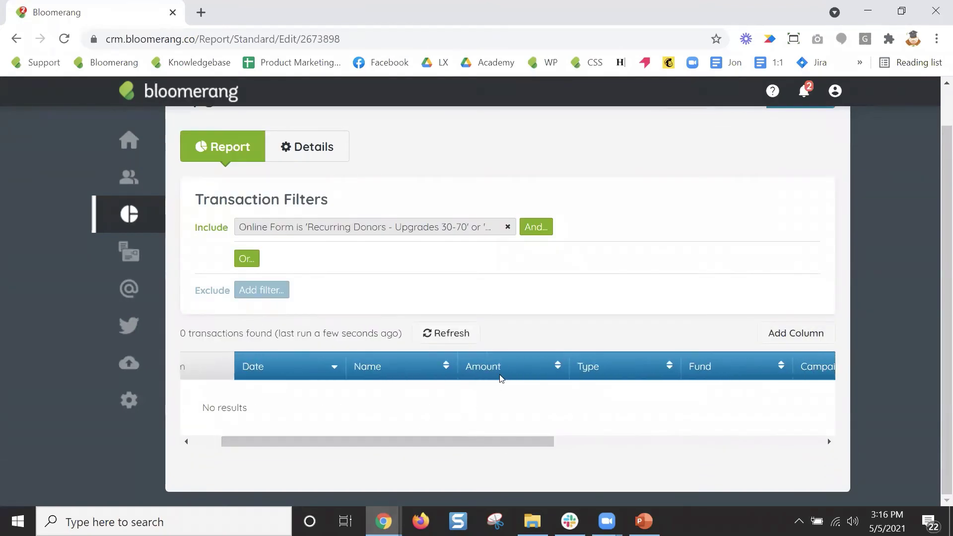
{"action": "left_click_drag", "start_coordinate": [511, 443], "coordinate": [746, 443]}
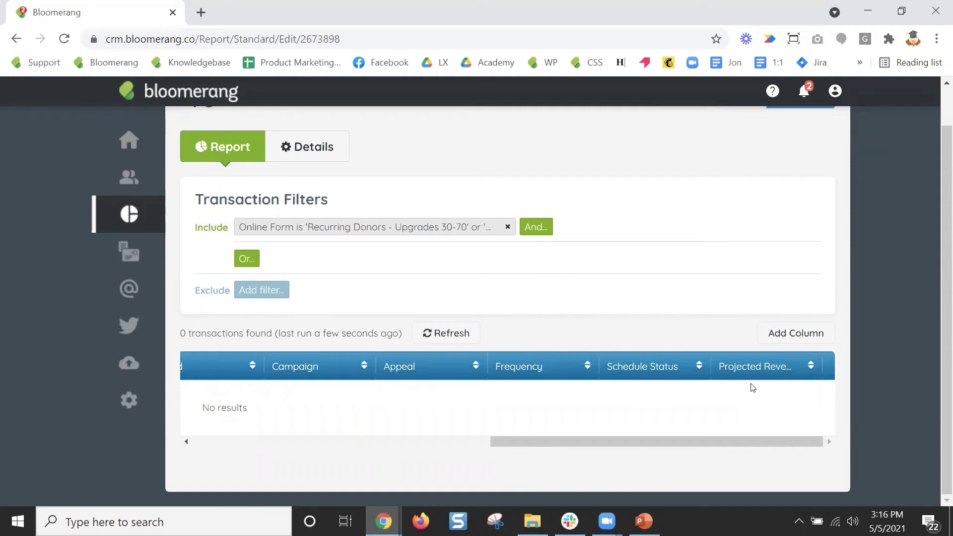
{"action": "left_click_drag", "start_coordinate": [740, 441], "coordinate": [487, 385]}
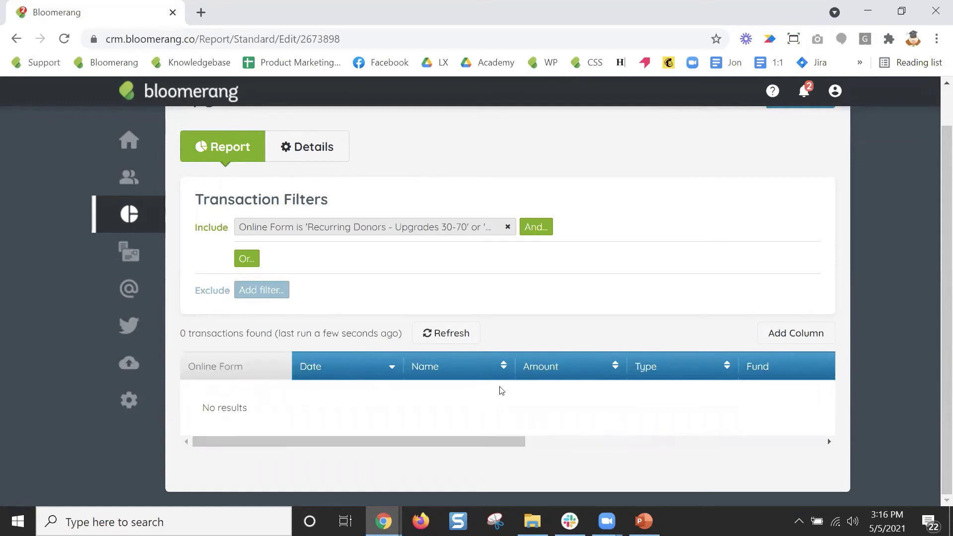
{"action": "scroll", "coordinate": [869, 337], "scroll_direction": "up", "scroll_amount": 1}
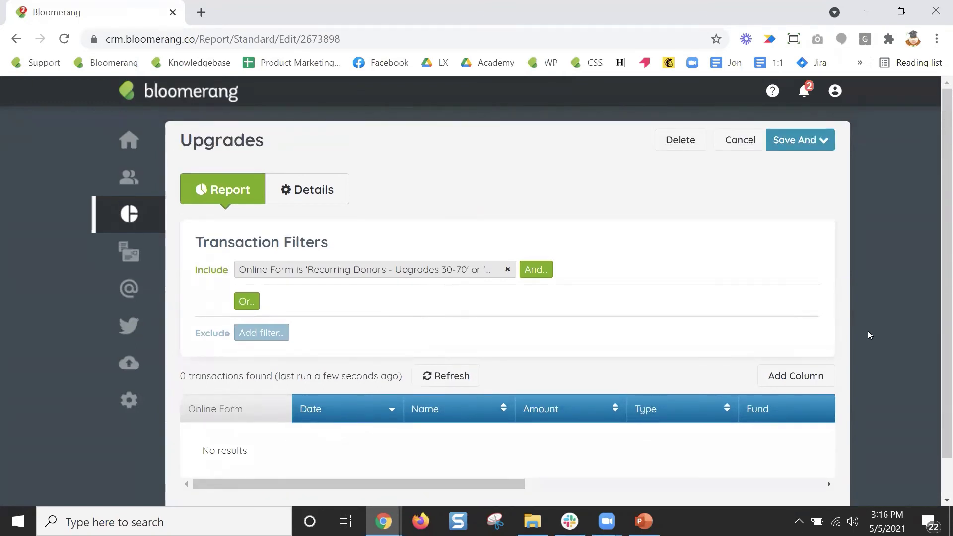
{"action": "left_click", "coordinate": [824, 141]}
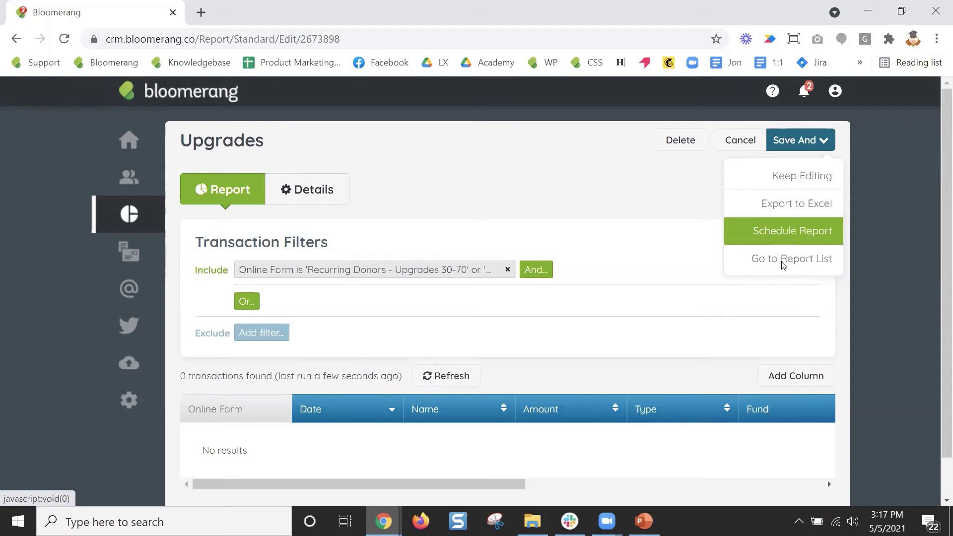
{"action": "left_click", "coordinate": [654, 517]}
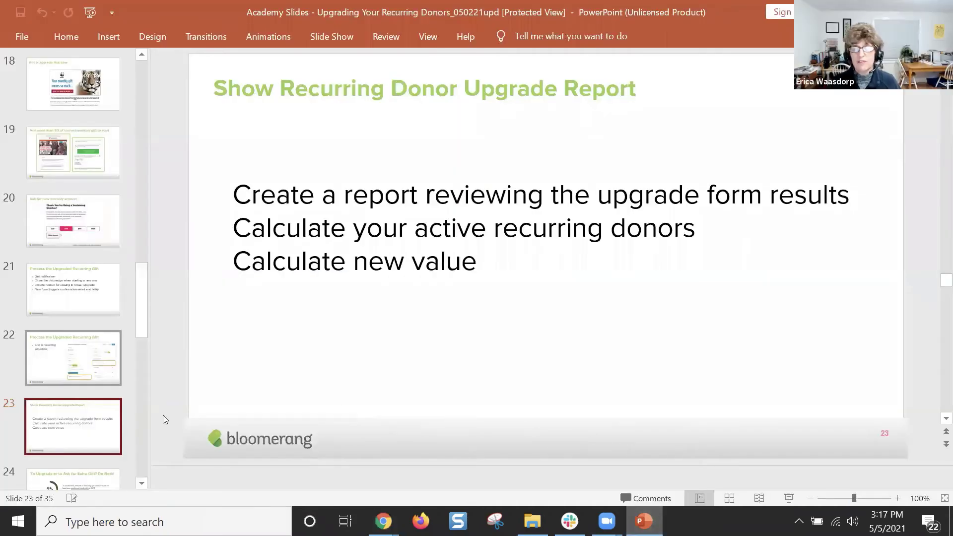
Go to slide 24, 'To Upgrade or to Ask for Extra Gift? Do Both!'.
{"action": "scroll", "coordinate": [77, 375], "scroll_direction": "down", "scroll_amount": 5}
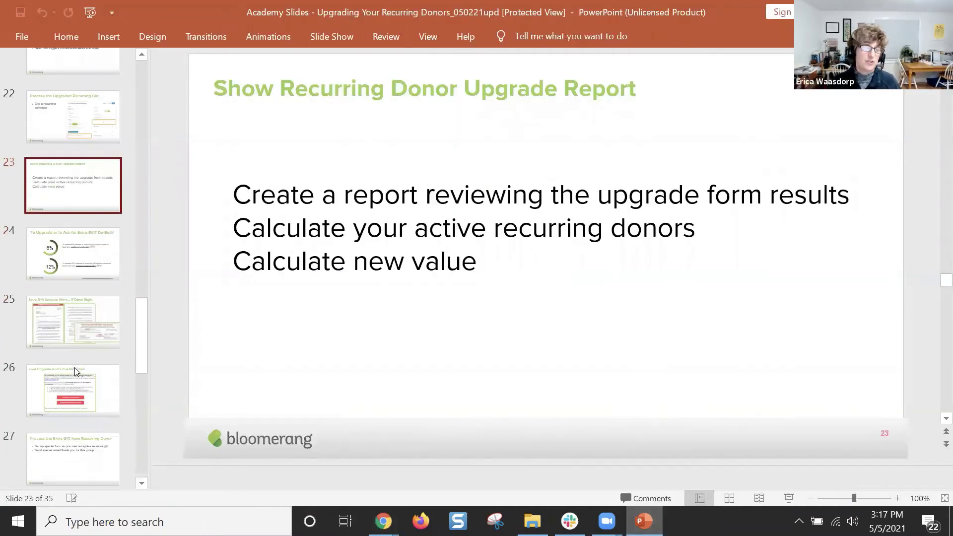
{"action": "left_click", "coordinate": [96, 240]}
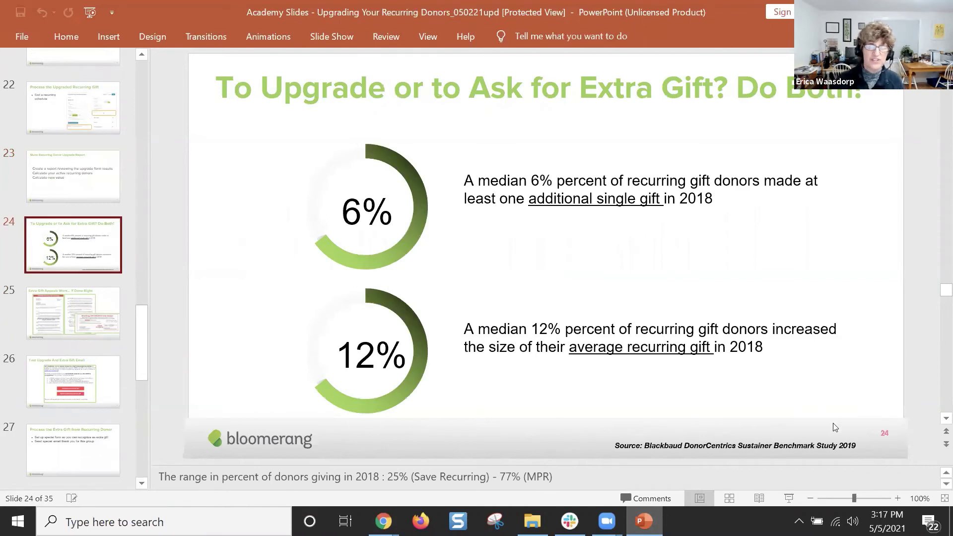
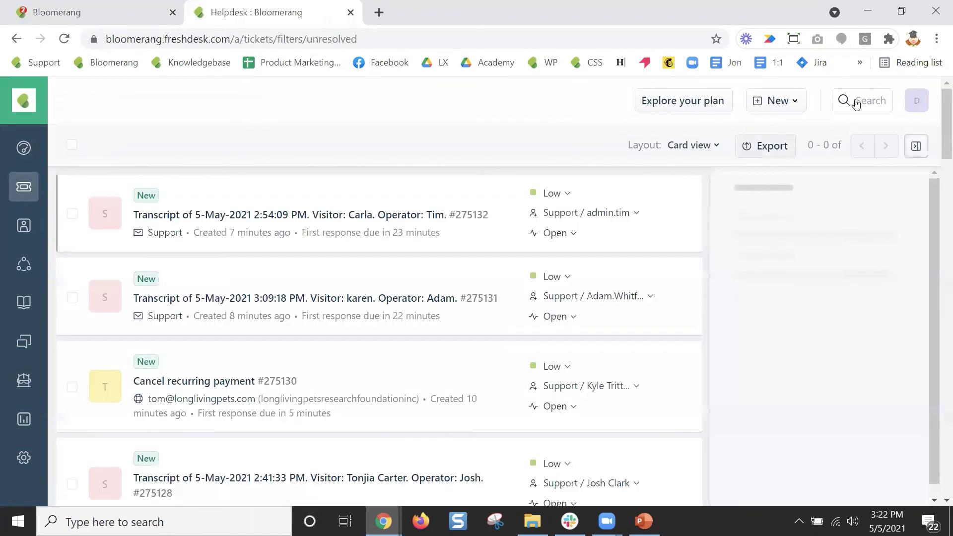
Search the help desk for 'planned gift' and view the Track Planned Gifts - HD article on the support portal.
{"action": "left_click", "coordinate": [859, 100]}
{"action": "type", "text": "p"}
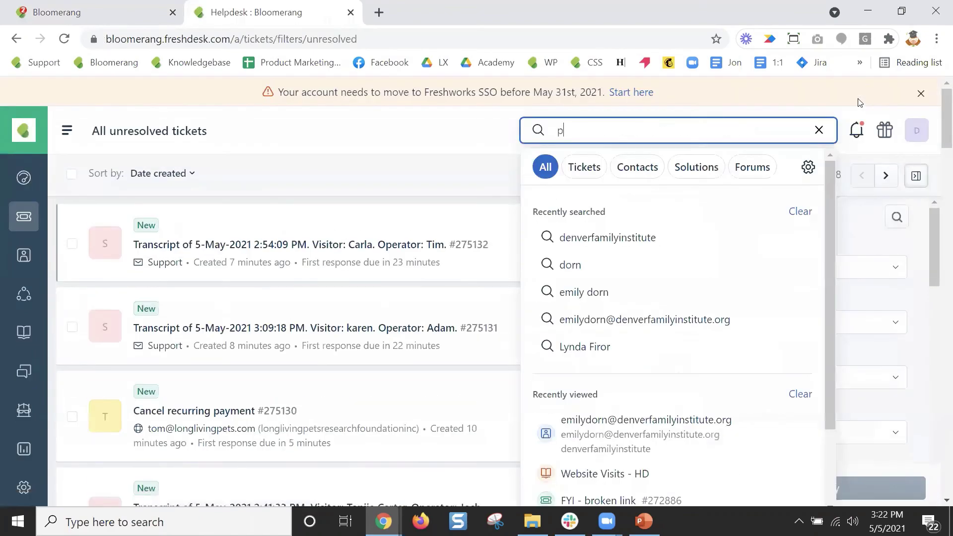
{"action": "type", "text": "lanned gift"}
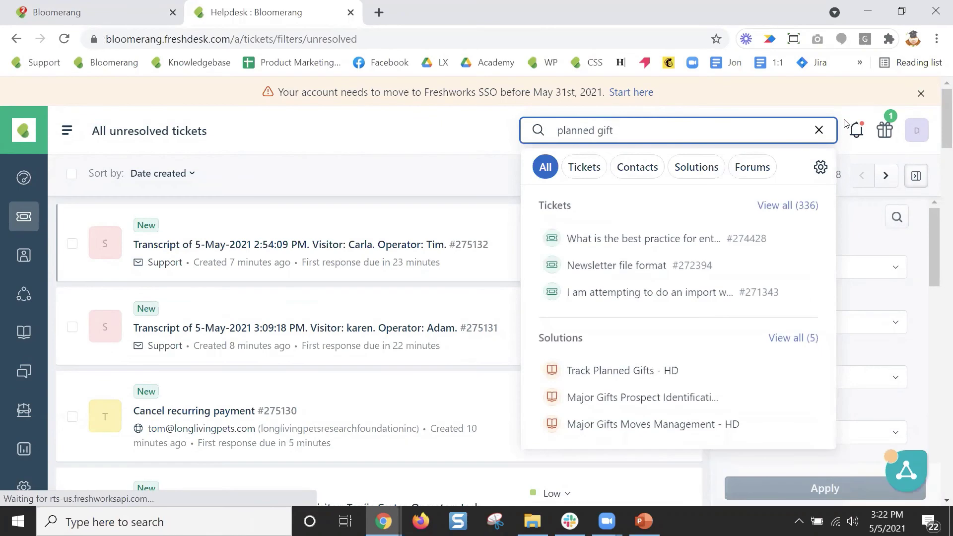
{"action": "left_click", "coordinate": [662, 370]}
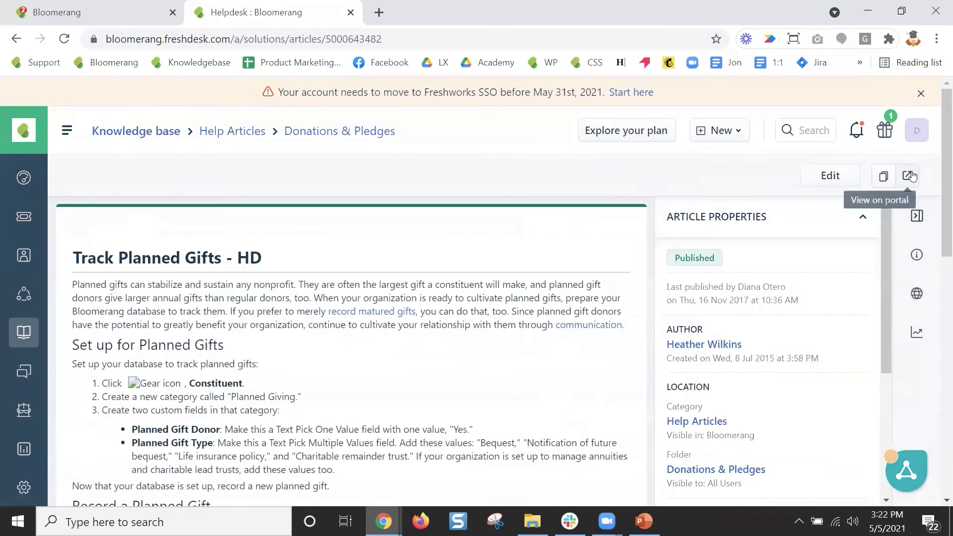
{"action": "left_click", "coordinate": [908, 176]}
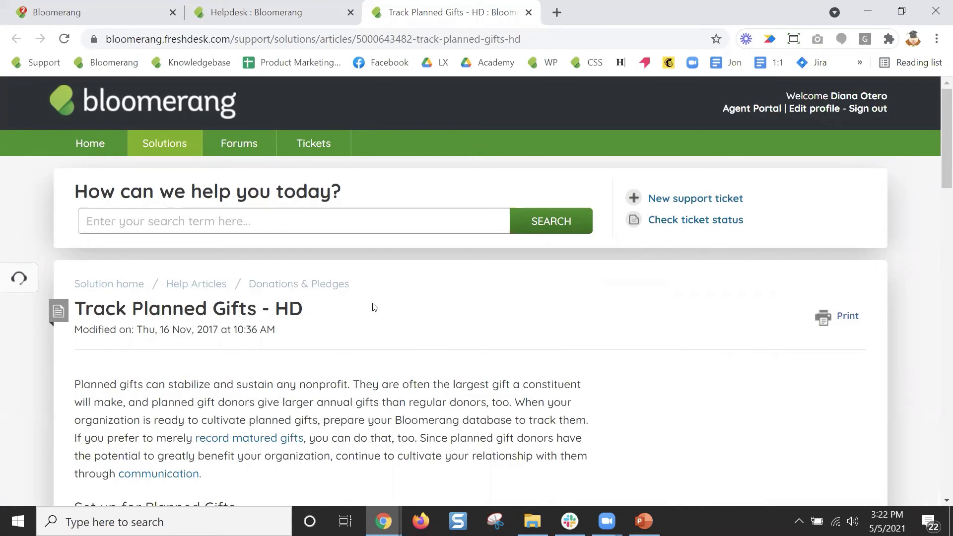
Read through the article, then search the support portal for 'Planned gift prospects'.
{"action": "scroll", "coordinate": [372, 308], "scroll_direction": "down", "scroll_amount": 5}
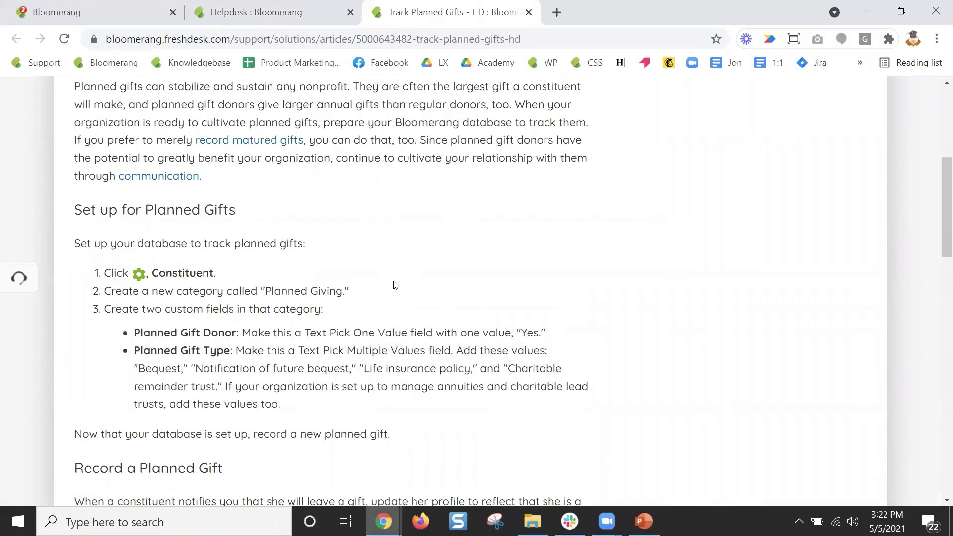
{"action": "scroll", "coordinate": [397, 277], "scroll_direction": "down", "scroll_amount": 1}
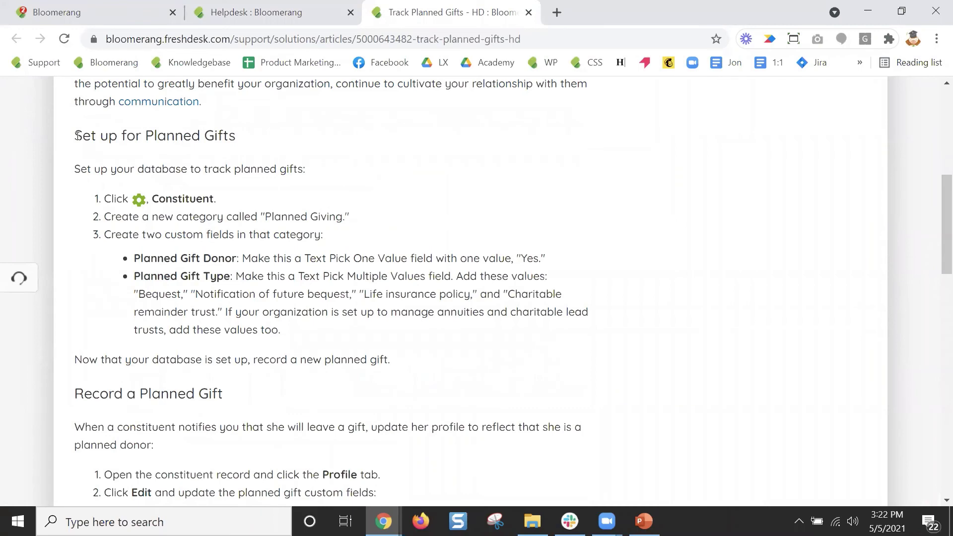
{"action": "scroll", "coordinate": [324, 394], "scroll_direction": "down", "scroll_amount": 5}
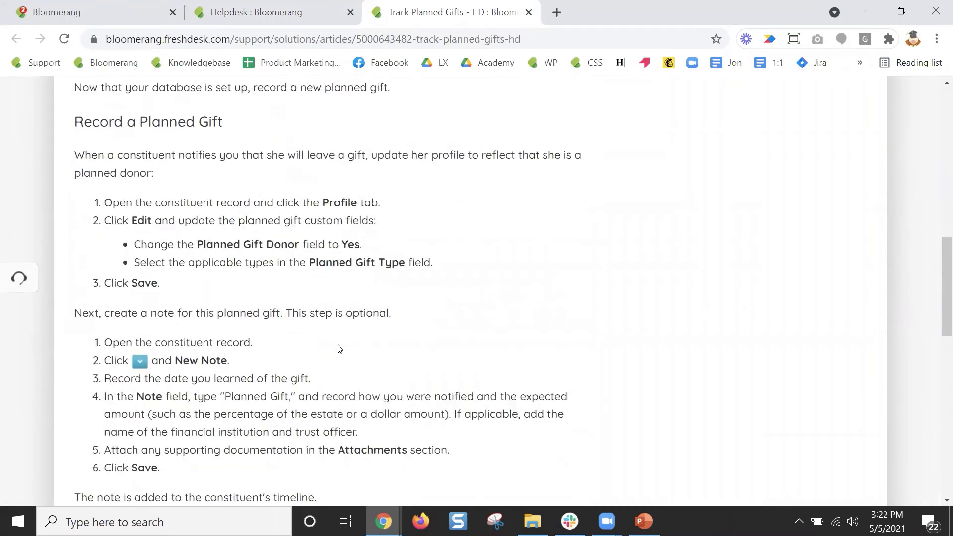
{"action": "scroll", "coordinate": [339, 349], "scroll_direction": "down", "scroll_amount": 10}
{"action": "scroll", "coordinate": [340, 348], "scroll_direction": "down", "scroll_amount": 1}
{"action": "scroll", "coordinate": [551, 390], "scroll_direction": "up", "scroll_amount": 15}
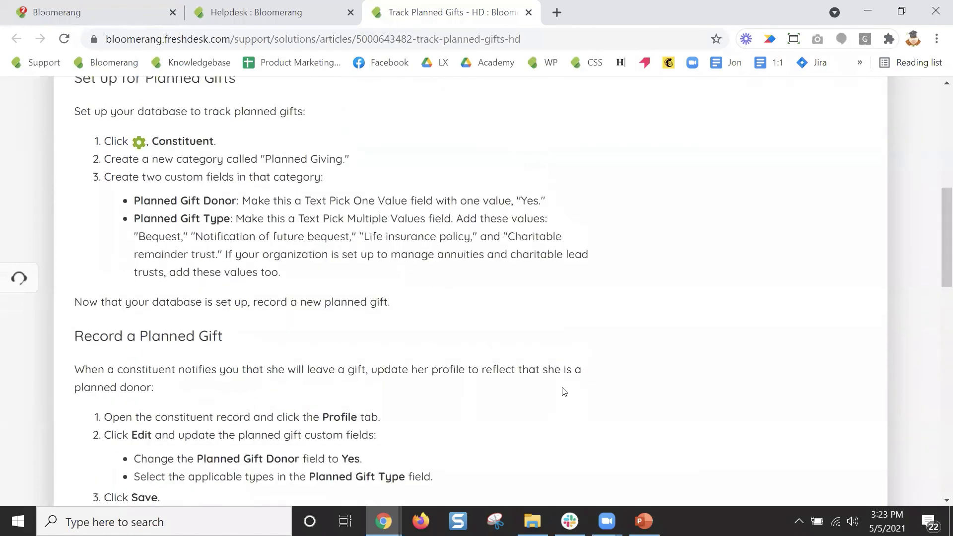
{"action": "scroll", "coordinate": [278, 259], "scroll_direction": "up", "scroll_amount": 9}
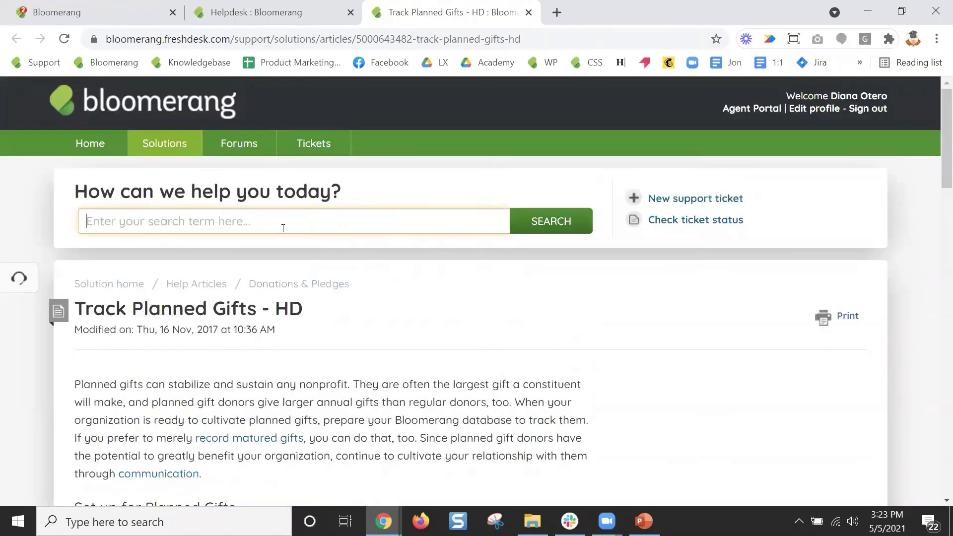
{"action": "type", "text": "Planned "}
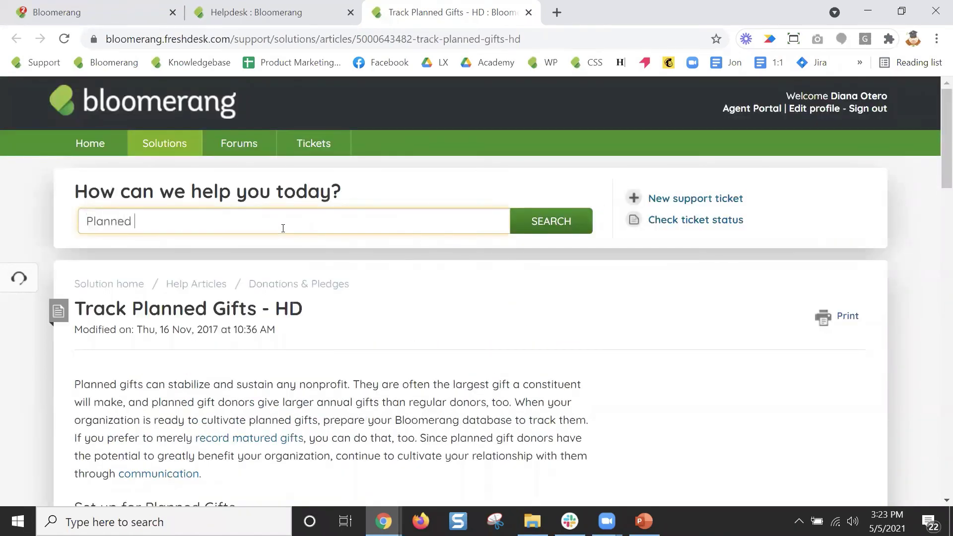
{"action": "type", "text": "gift prospects"}
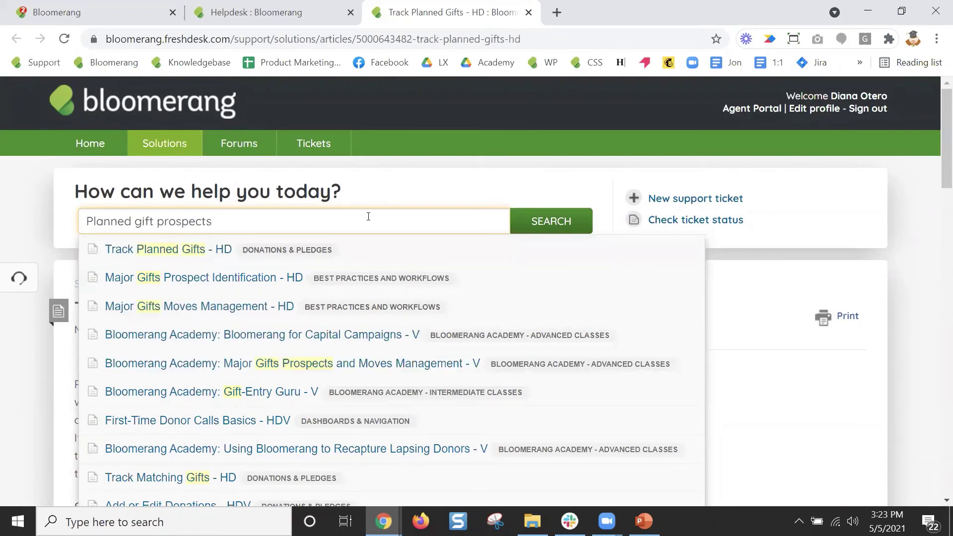
{"action": "left_click", "coordinate": [557, 221]}
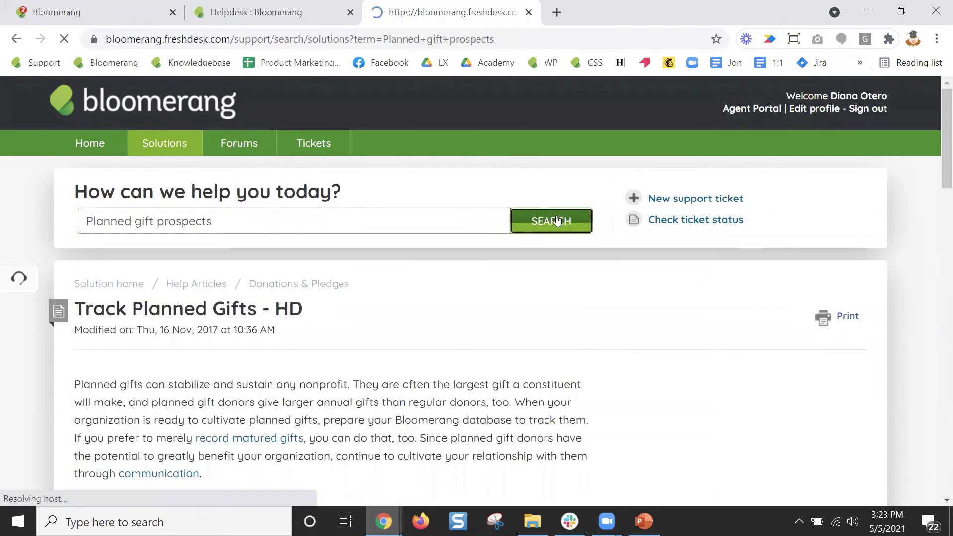
{"action": "scroll", "coordinate": [574, 381], "scroll_direction": "down", "scroll_amount": 7}
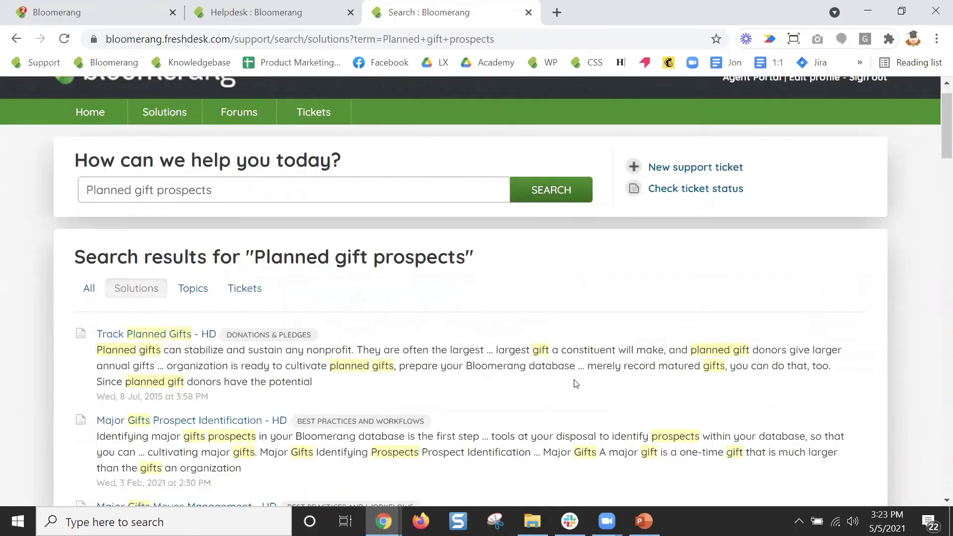
{"action": "scroll", "coordinate": [576, 383], "scroll_direction": "down", "scroll_amount": 2}
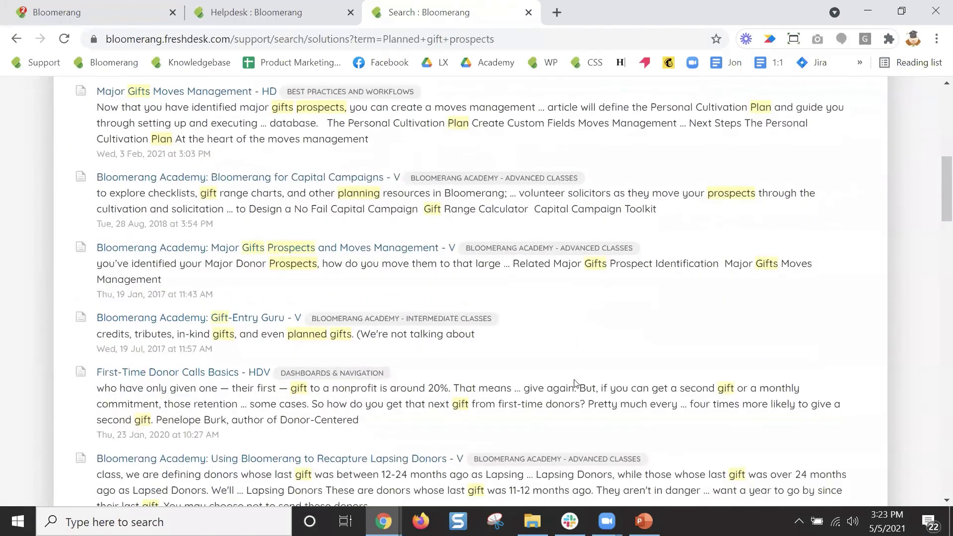
{"action": "scroll", "coordinate": [590, 379], "scroll_direction": "up", "scroll_amount": 9}
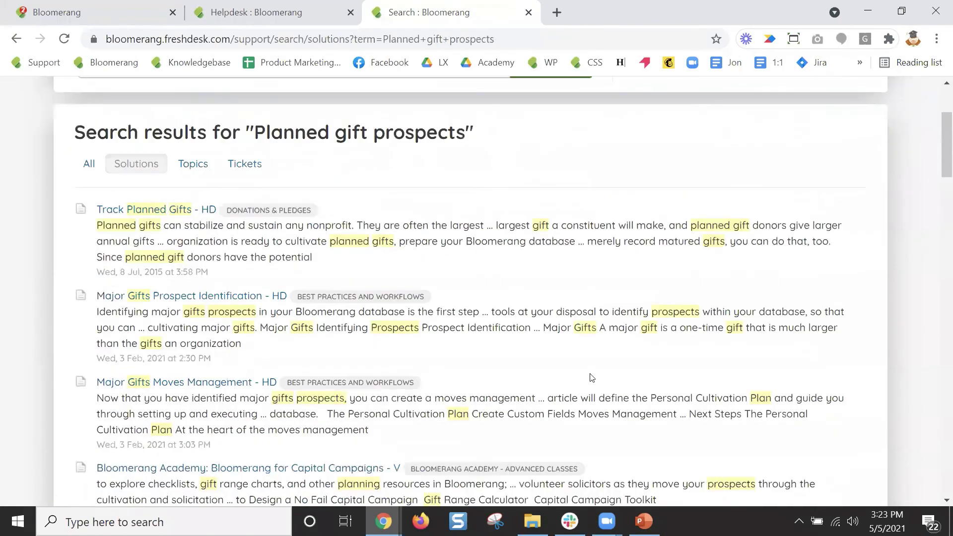
Search YouTube for 'bloomerang planned gift' from the address bar.
{"action": "key", "text": "ctrl+l"}
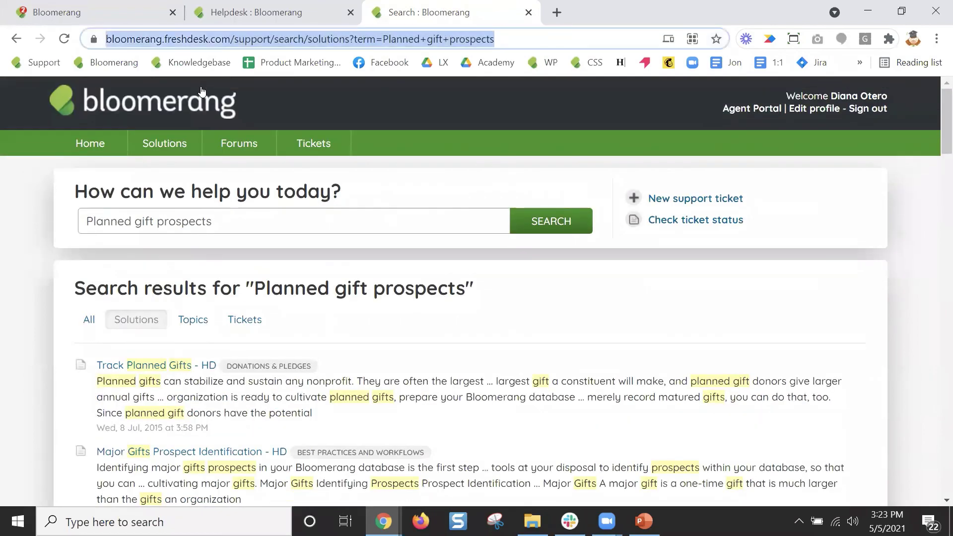
{"action": "type", "text": "youtube"}
{"action": "key", "text": "Tab"}
{"action": "type", "text": "bloomerang planned gif"}
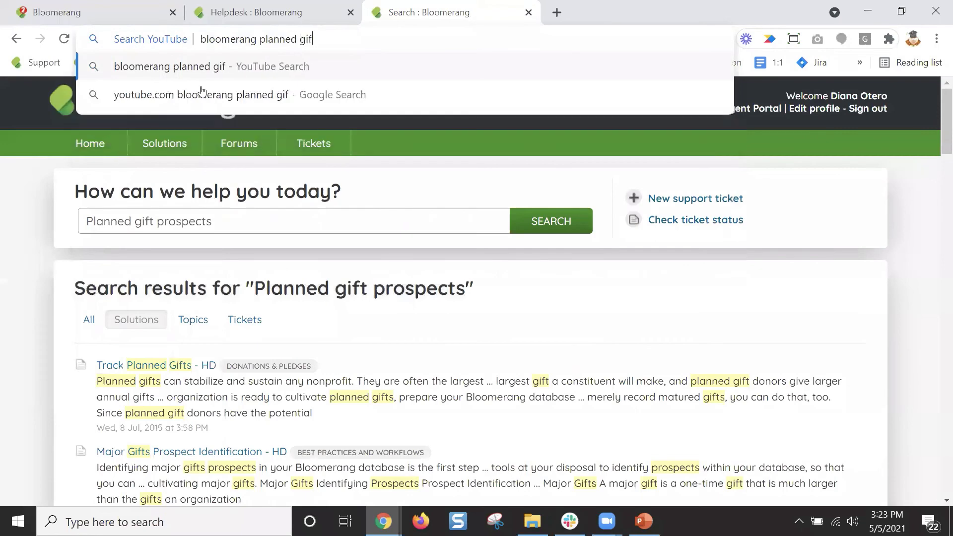
{"action": "type", "text": "t"}
{"action": "key", "text": "Return"}
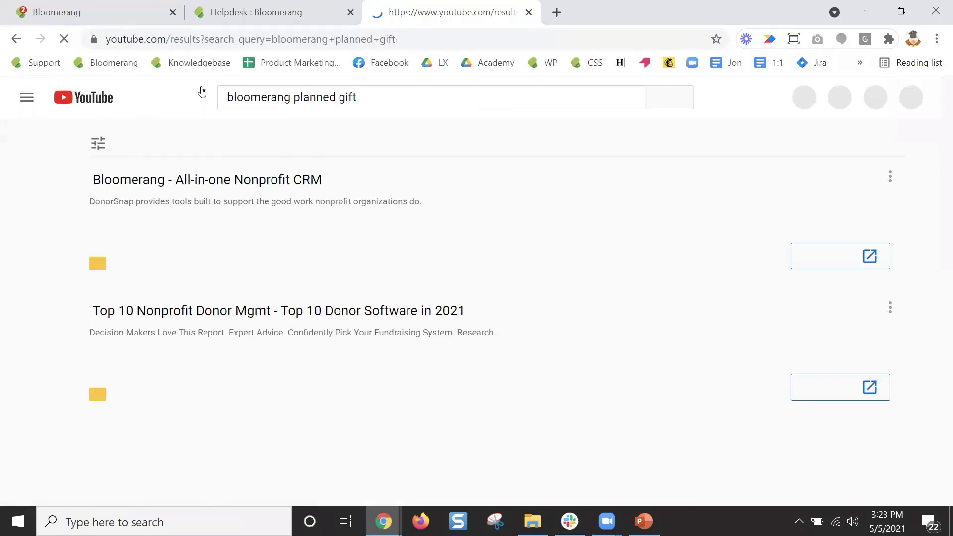
Play the Bloomerang Academy 'Planned Giving Prospects and Moves Management' video and scroll to its description.
{"action": "scroll", "coordinate": [548, 351], "scroll_direction": "down", "scroll_amount": 5}
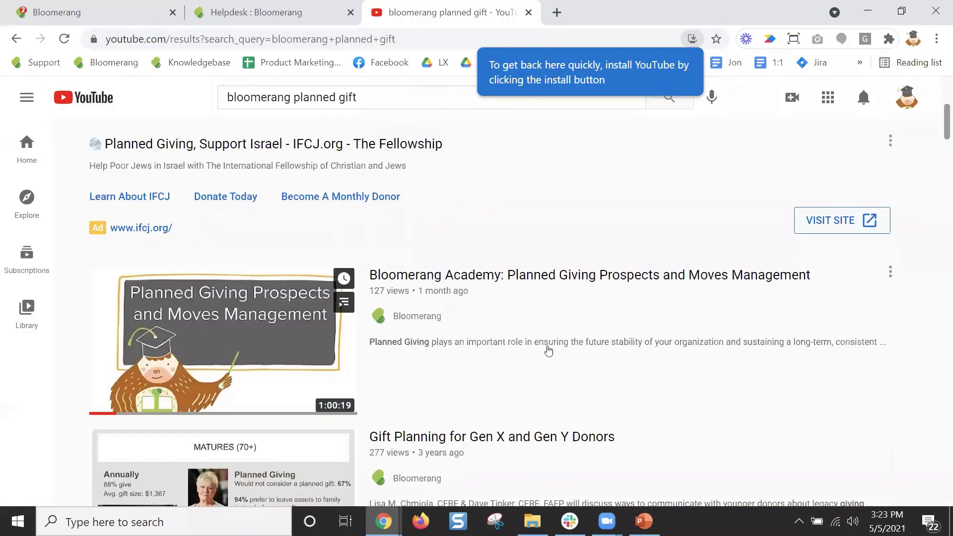
{"action": "scroll", "coordinate": [548, 351], "scroll_direction": "down", "scroll_amount": 1}
{"action": "left_click", "coordinate": [246, 233]}
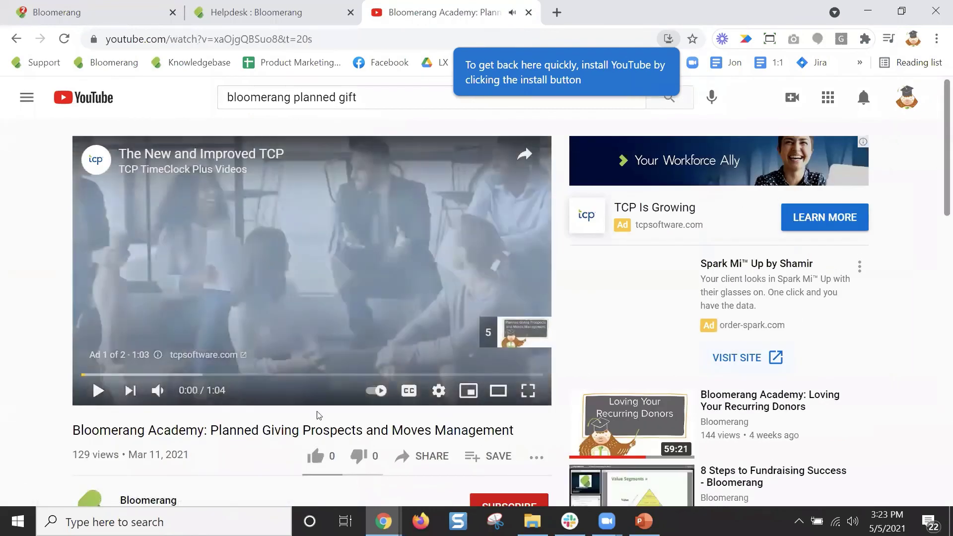
{"action": "scroll", "coordinate": [186, 419], "scroll_direction": "down", "scroll_amount": 3}
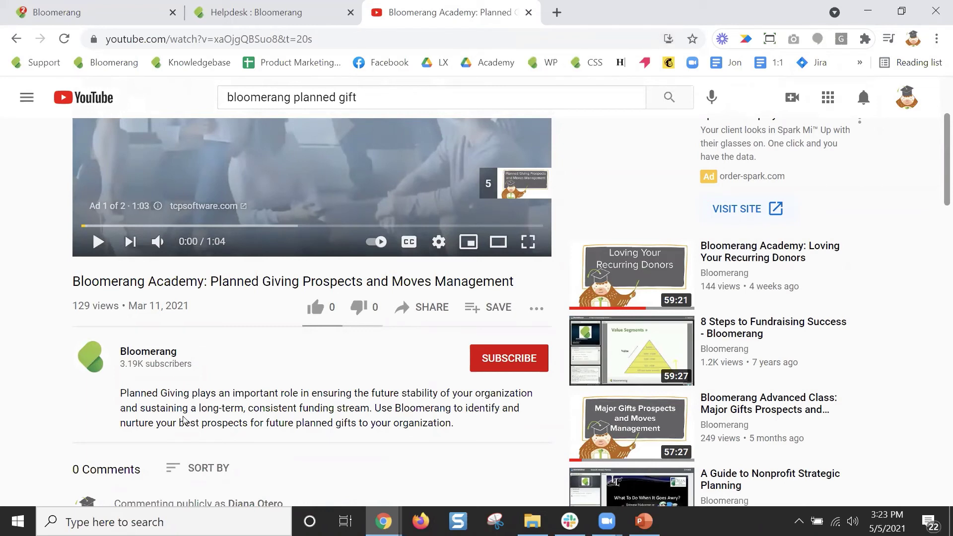
{"action": "mouse_move", "coordinate": [384, 522]}
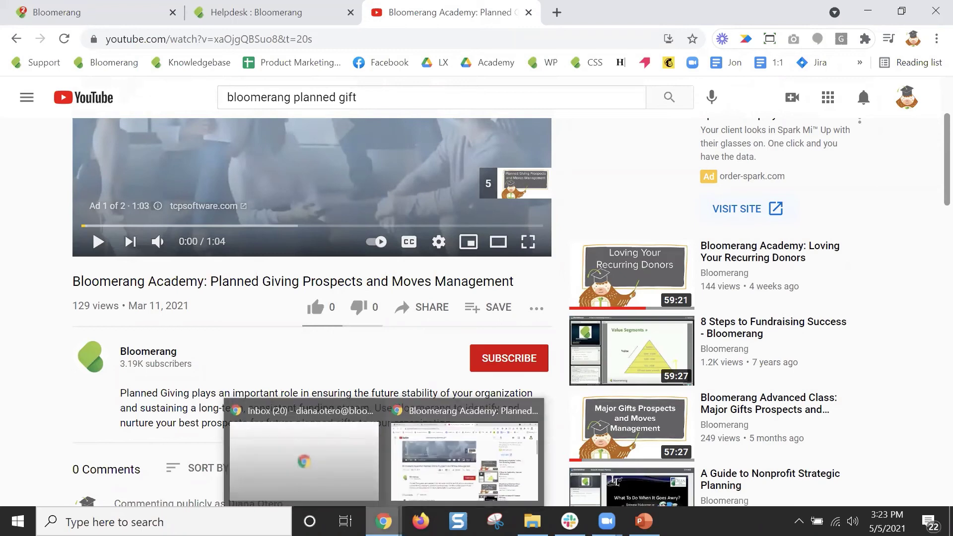
Back in Bloomerang, leave the Upgrades report without saving.
{"action": "left_click", "coordinate": [41, 15]}
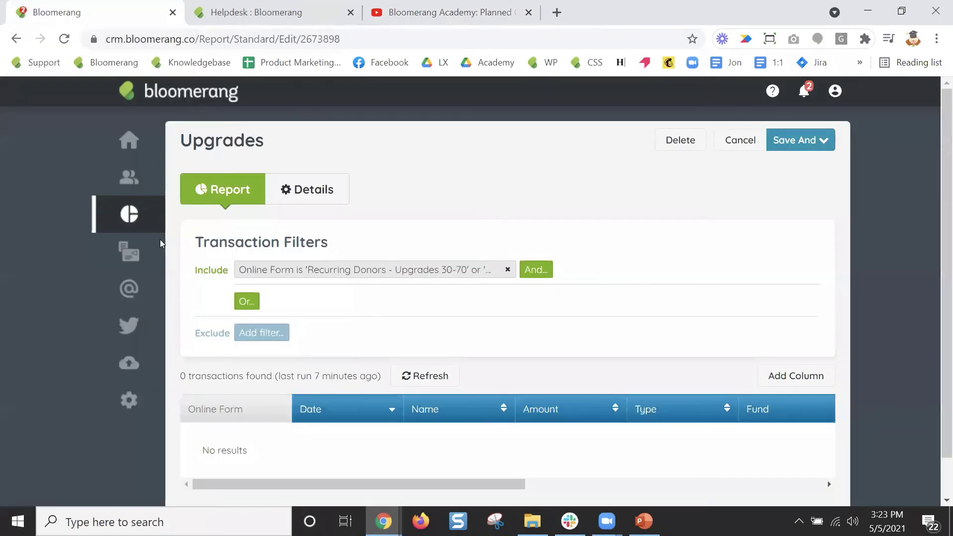
{"action": "left_click", "coordinate": [742, 141]}
{"action": "left_click", "coordinate": [547, 122]}
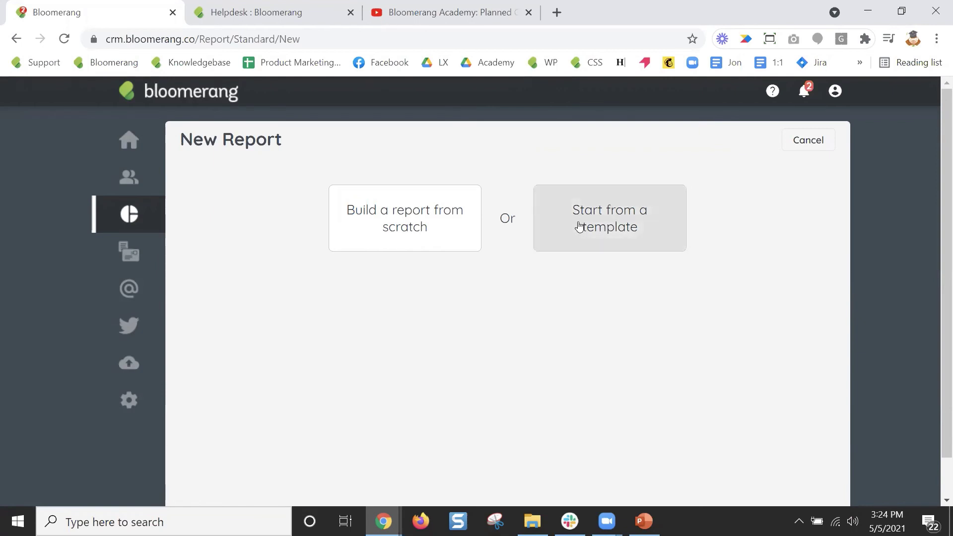
Start and abandon a scratch Notes report, then go to Settings > Custom Fields > Constituent.
{"action": "left_click", "coordinate": [435, 231]}
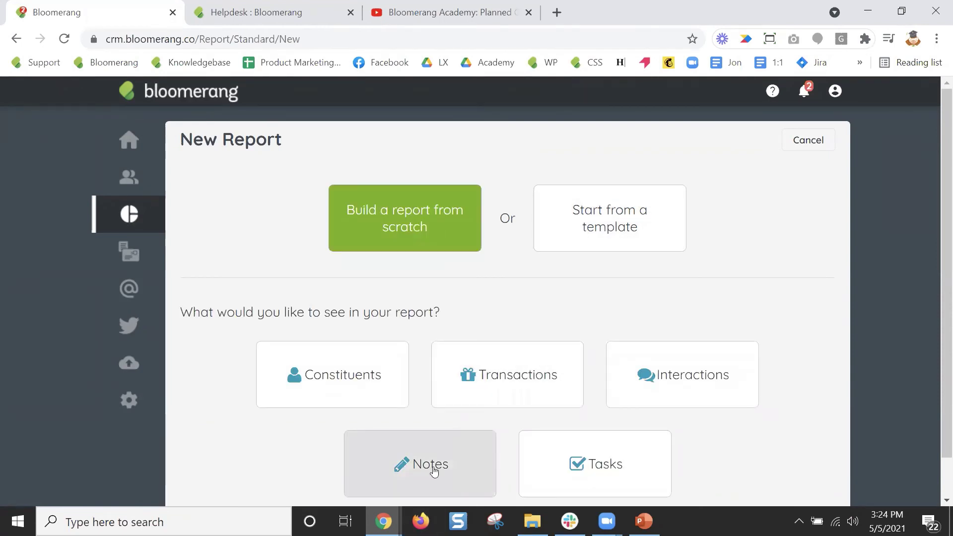
{"action": "scroll", "coordinate": [433, 469], "scroll_direction": "down", "scroll_amount": 1}
{"action": "left_click", "coordinate": [443, 448]}
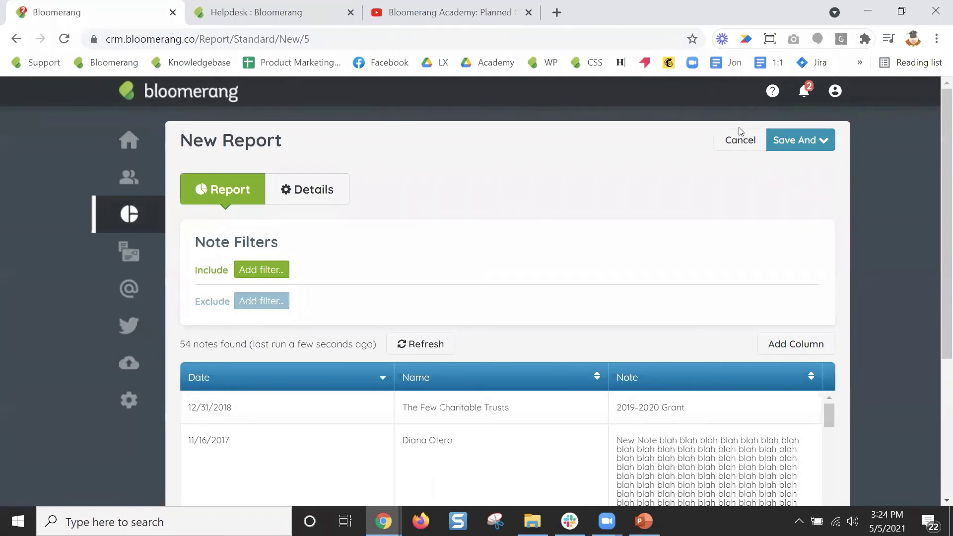
{"action": "left_click", "coordinate": [736, 149]}
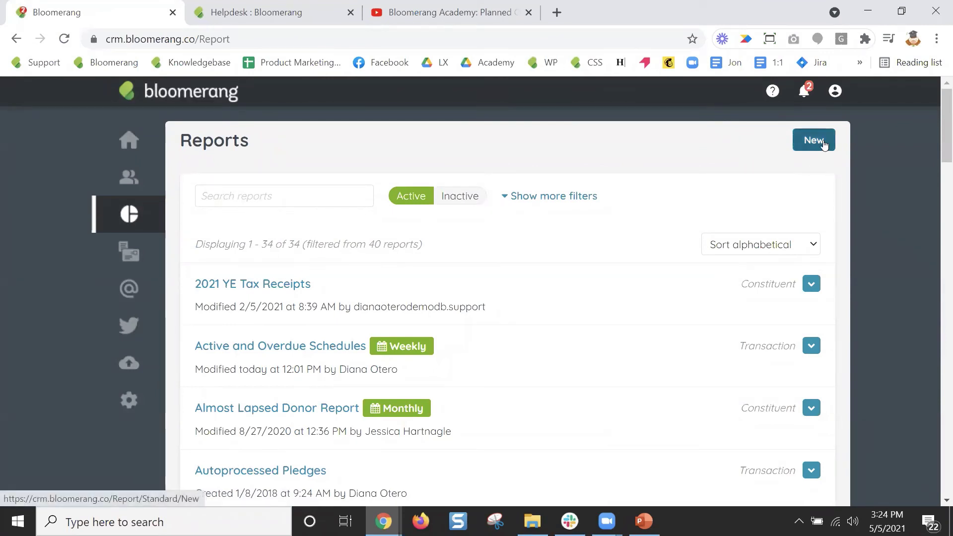
{"action": "left_click", "coordinate": [135, 405]}
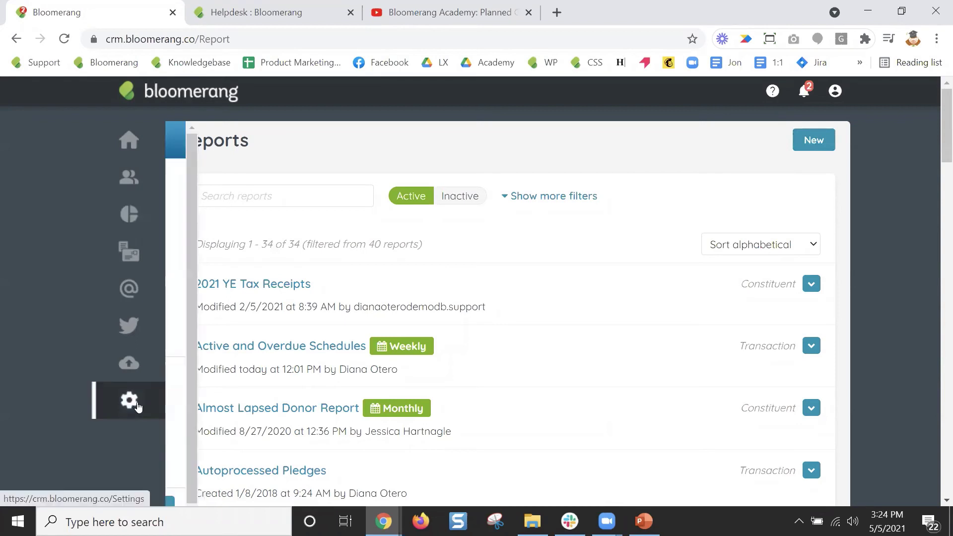
{"action": "left_click", "coordinate": [195, 402]}
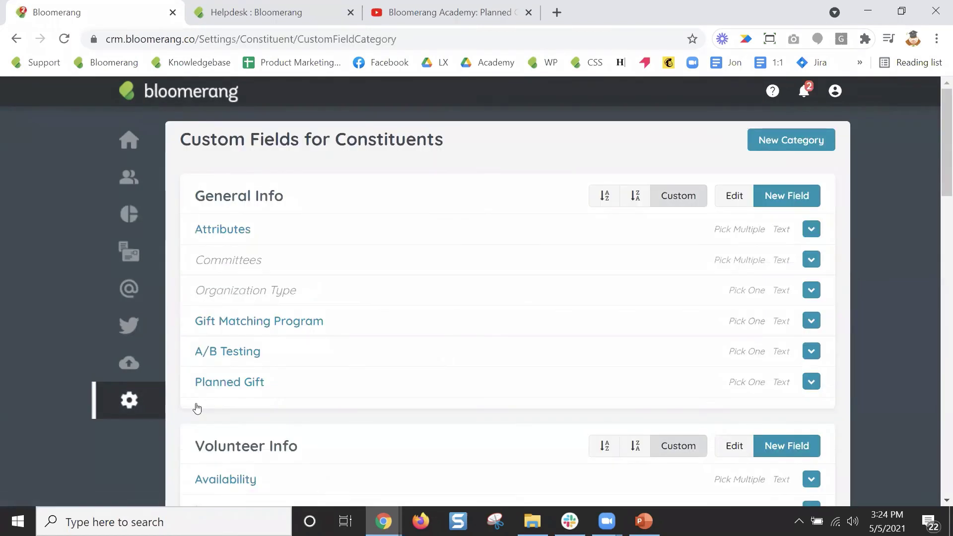
Check the Planned Gift field's Bequest and Stock values unchanged, then go to the Reports list.
{"action": "left_click", "coordinate": [230, 391]}
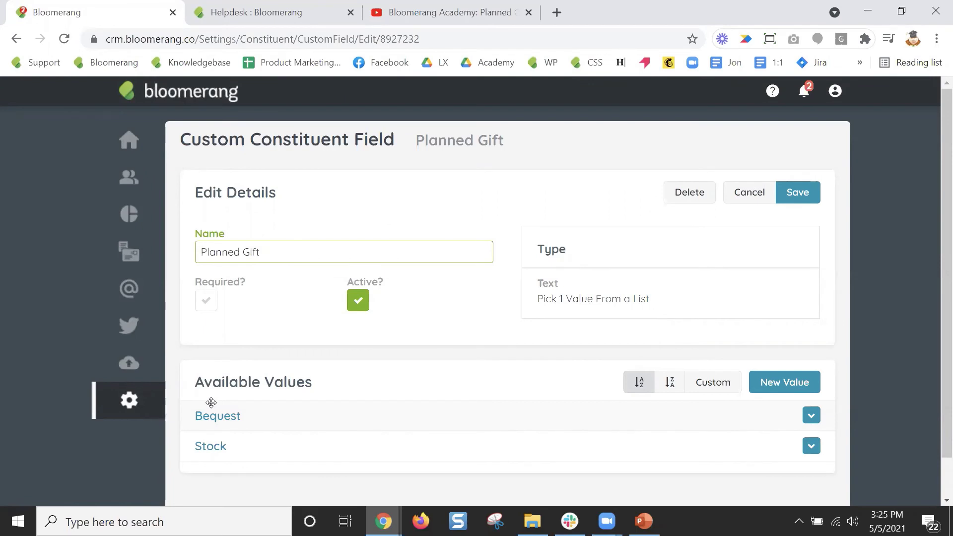
{"action": "left_click", "coordinate": [745, 200]}
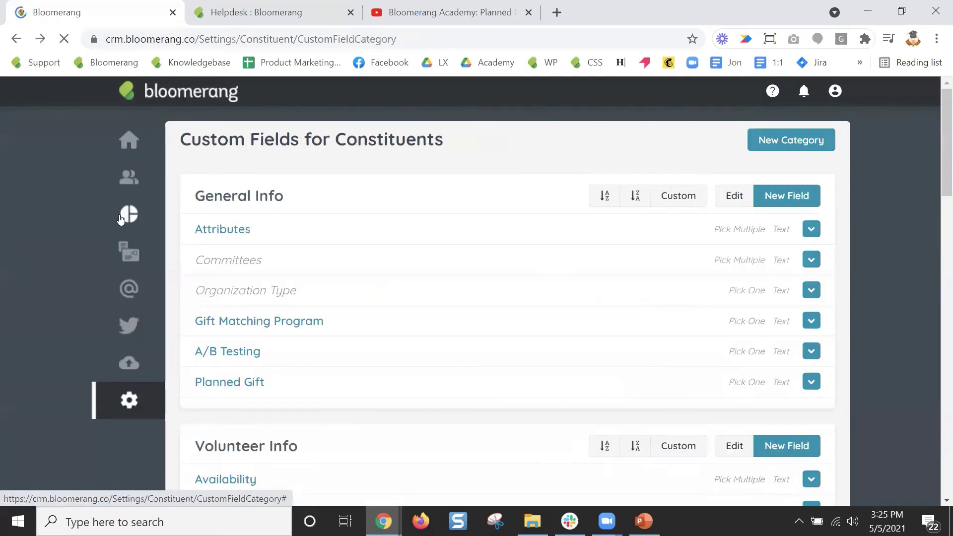
{"action": "mouse_move", "coordinate": [127, 215]}
{"action": "left_click", "coordinate": [266, 289]}
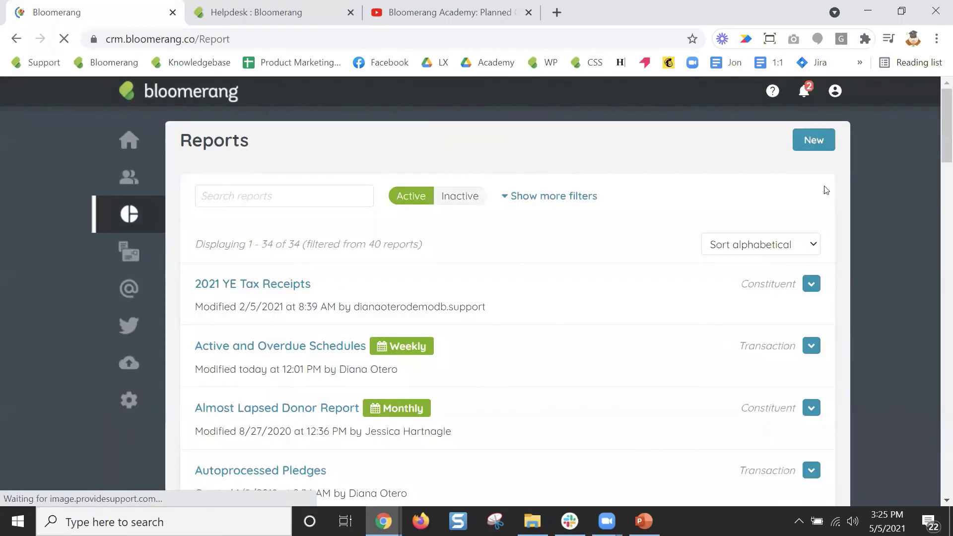
Build a new Constituents report from scratch with an include filter on Planned Gift.
{"action": "left_click", "coordinate": [814, 141]}
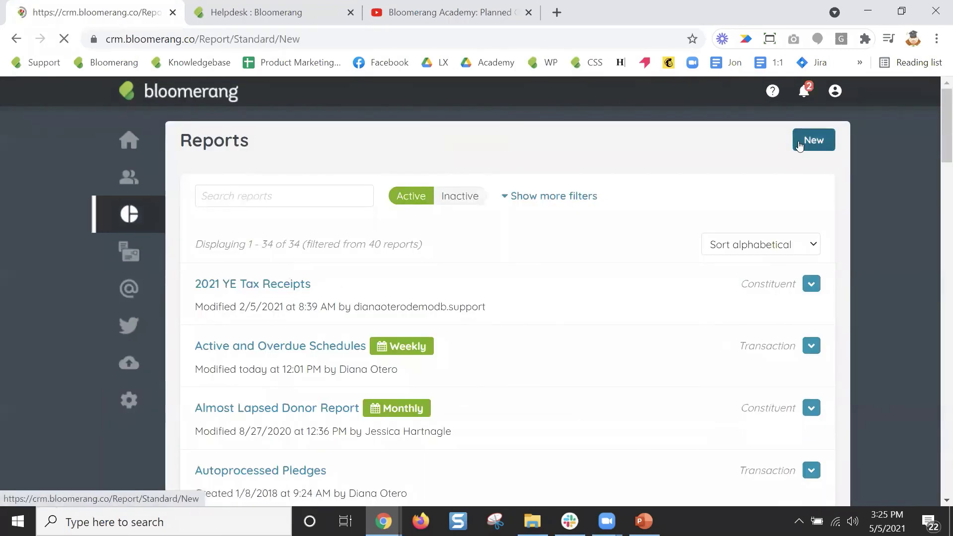
{"action": "left_click", "coordinate": [430, 240]}
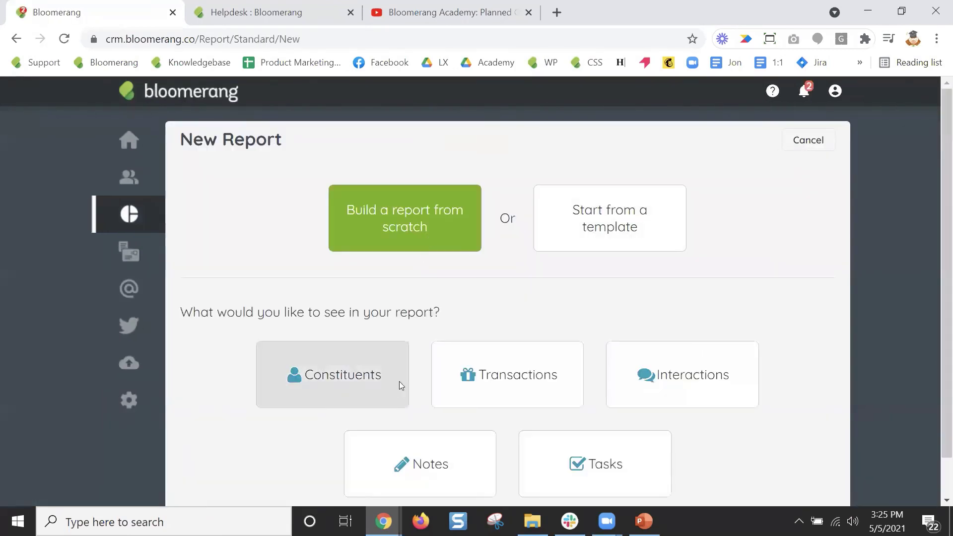
{"action": "left_click", "coordinate": [400, 381]}
{"action": "left_click", "coordinate": [260, 271]}
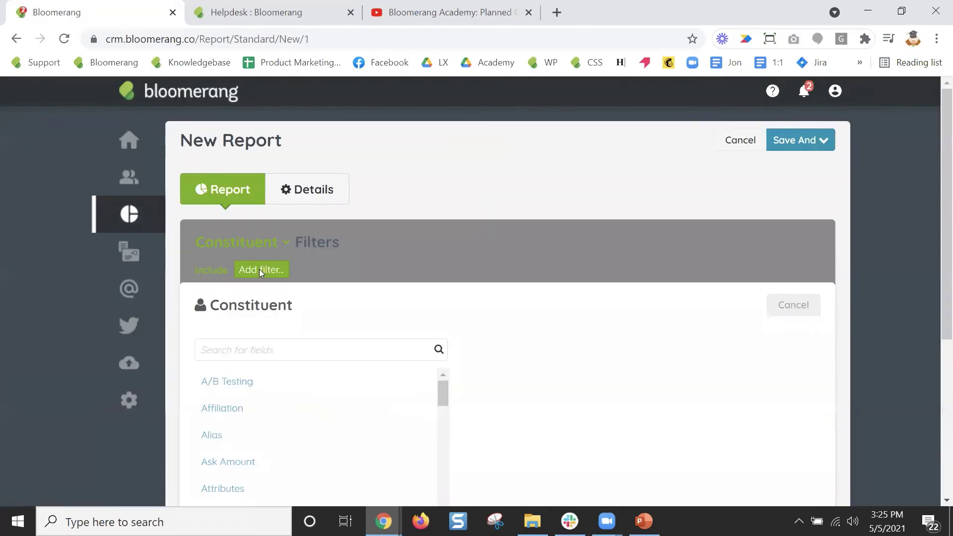
{"action": "type", "text": "planned"}
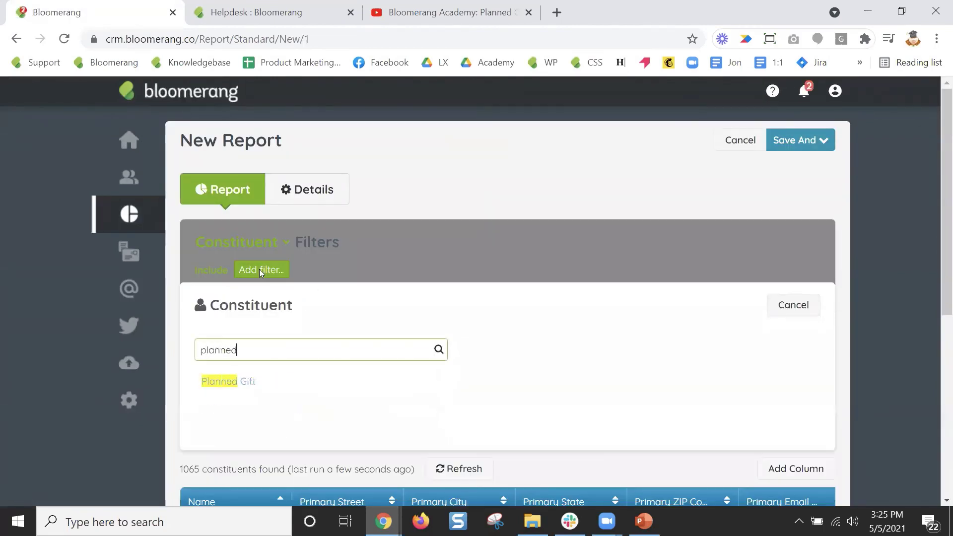
{"action": "left_click", "coordinate": [225, 384]}
{"action": "left_click", "coordinate": [225, 383]}
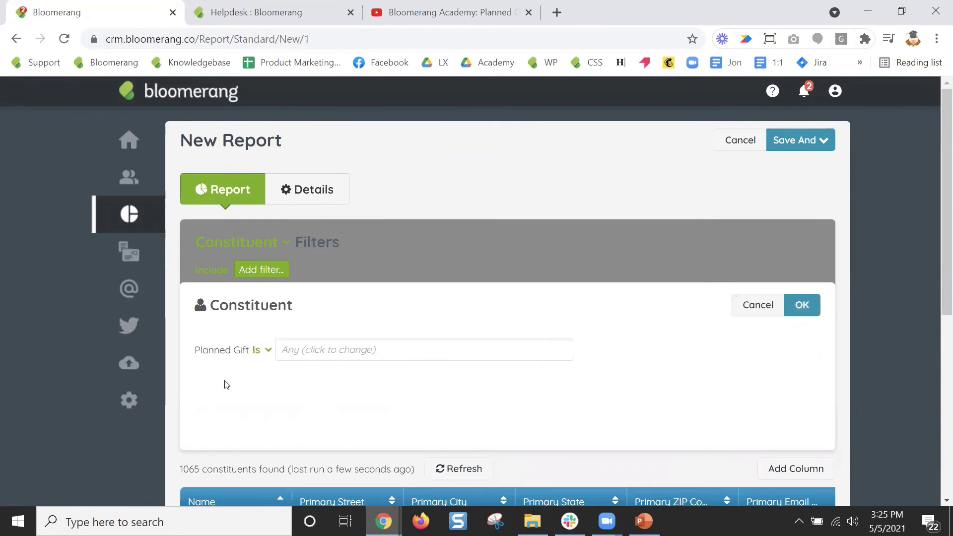